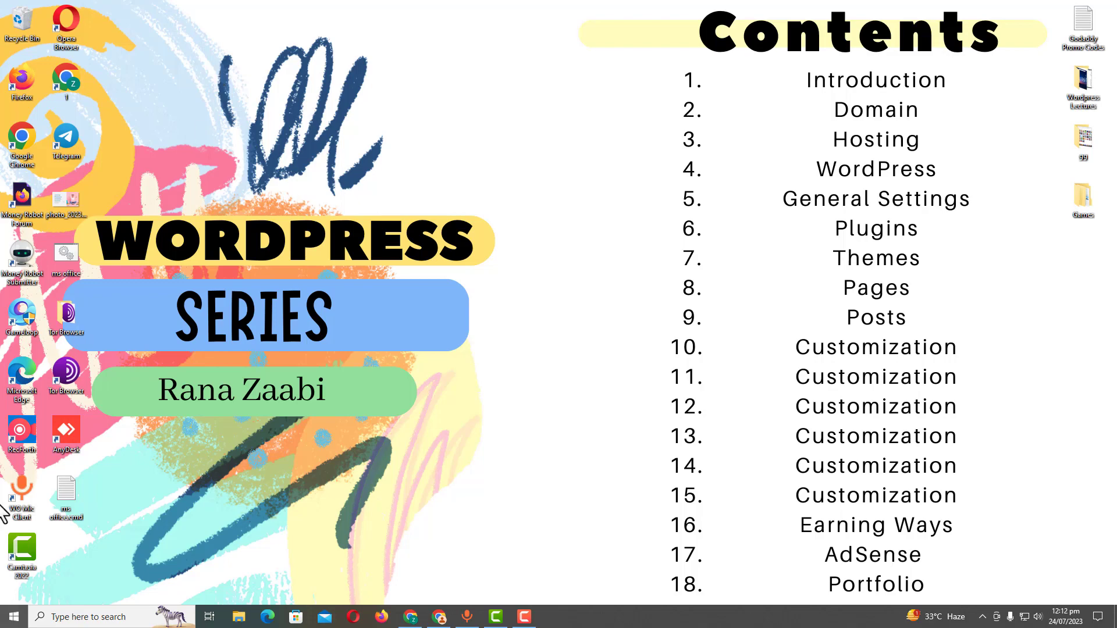
# Bring back the Codester Zontal Arcade product page and highlight its title
pyautogui.click(439, 615)
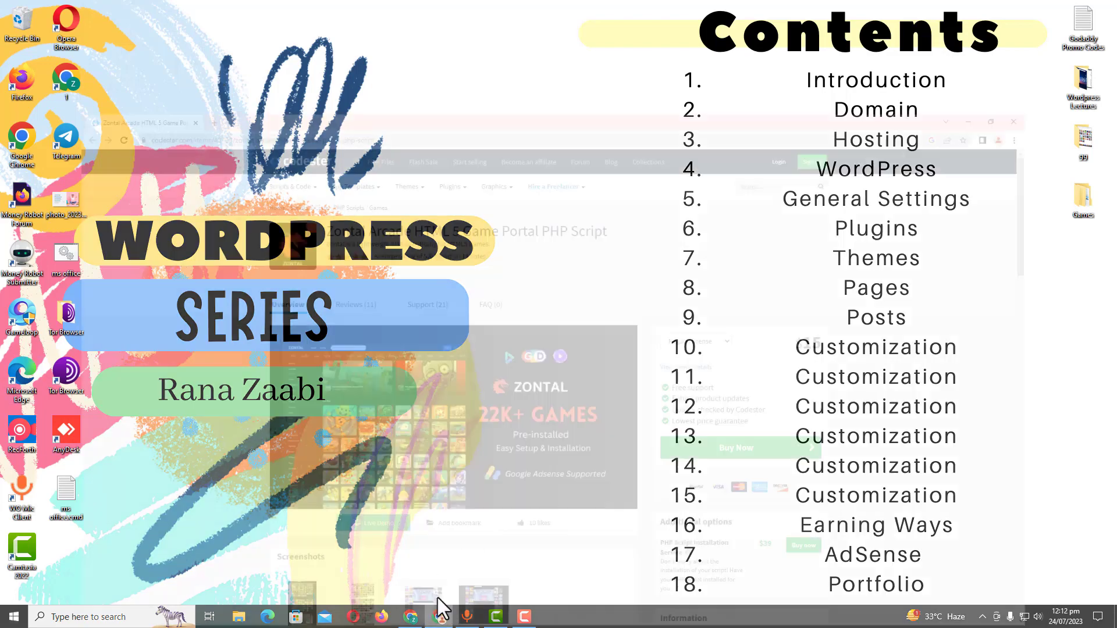
pyautogui.scroll(-3, 525, 150)
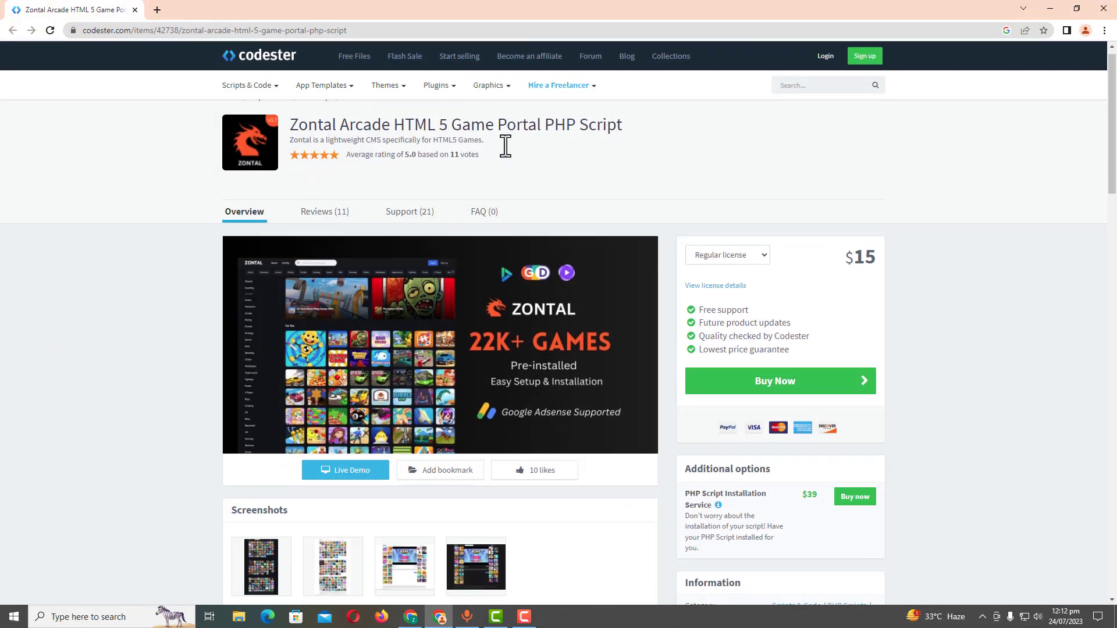
pyautogui.scroll(3, 517, 159)
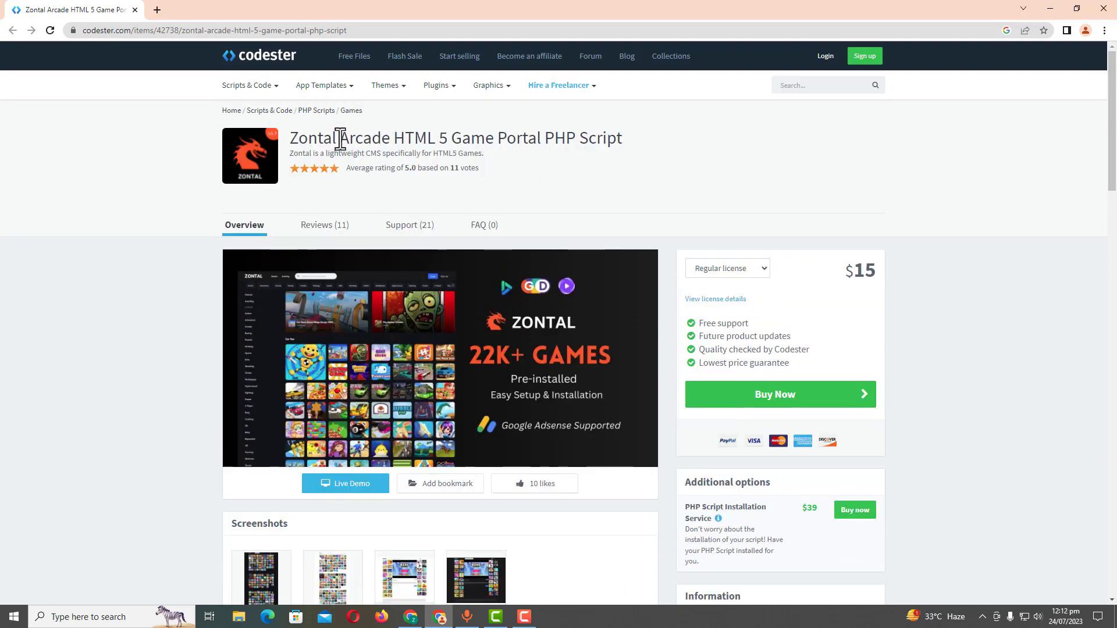
pyautogui.moveTo(295, 140); pyautogui.dragTo(490, 142)
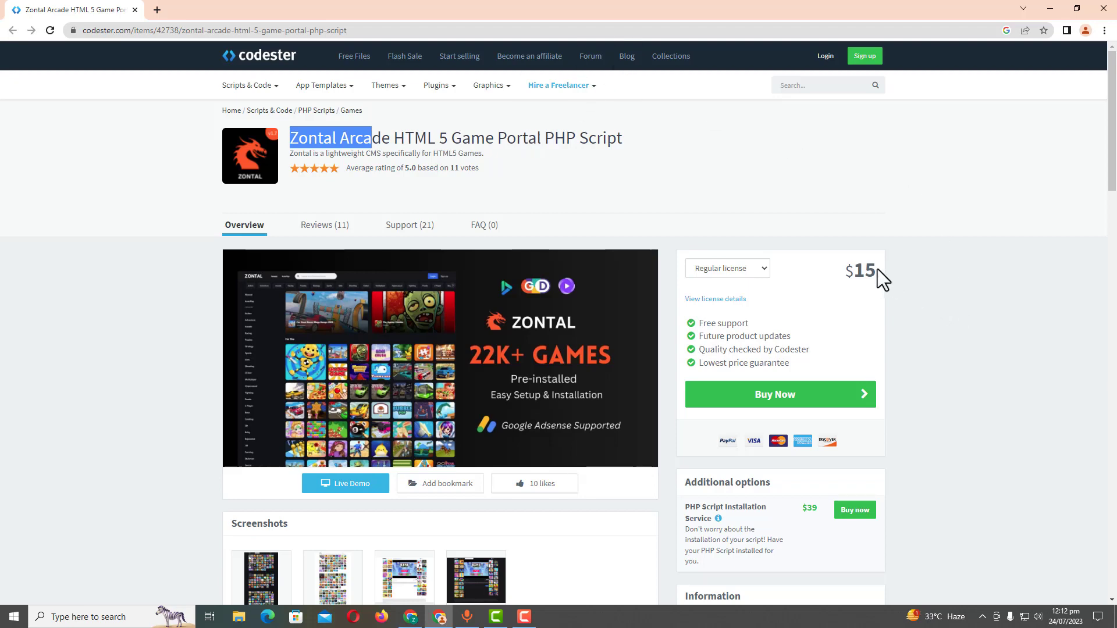
pyautogui.moveTo(877, 269); pyautogui.dragTo(844, 271)
pyautogui.click(891, 275)
pyautogui.scroll(-3, 891, 275)
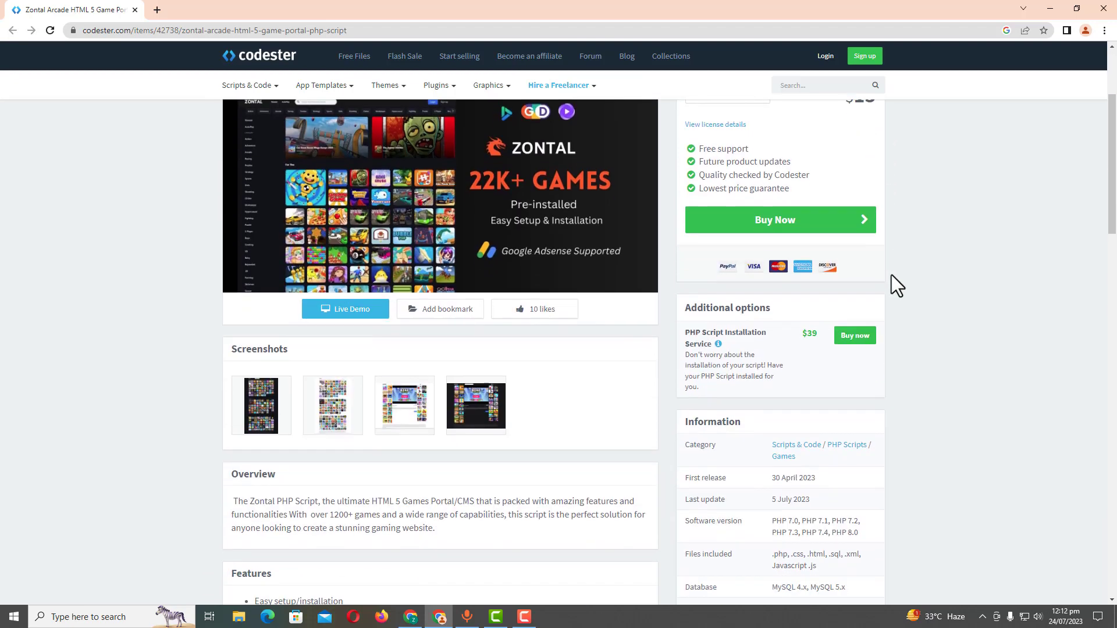
pyautogui.scroll(2, 891, 271)
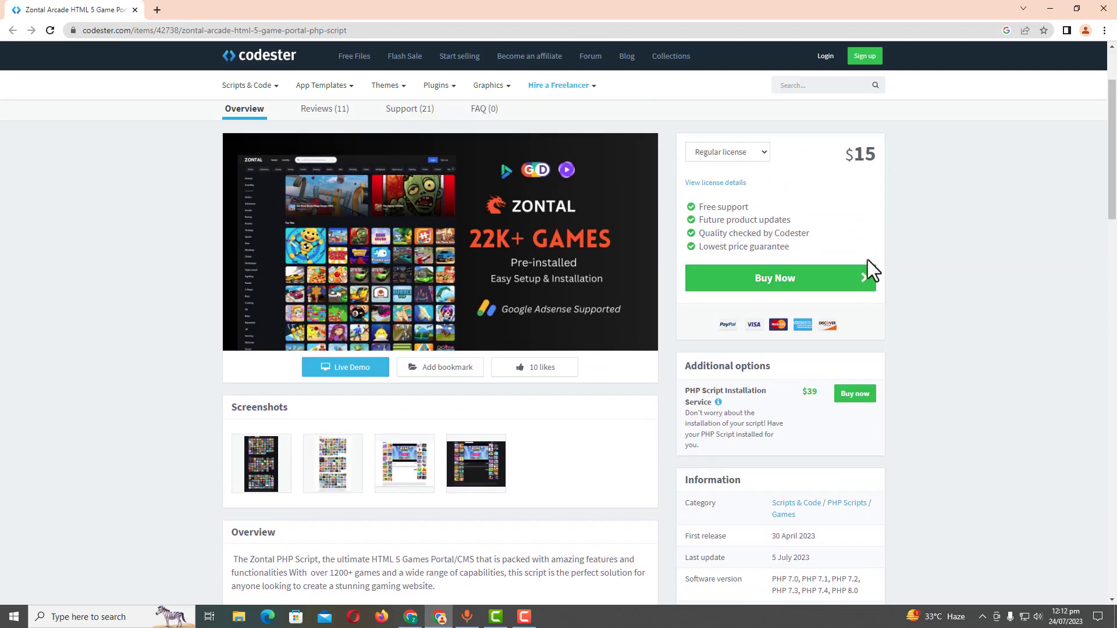
# Review the $15 license, features and PHP 7, Apache, MySQL requirements, then return to the top
pyautogui.scroll(-3, 867, 260)
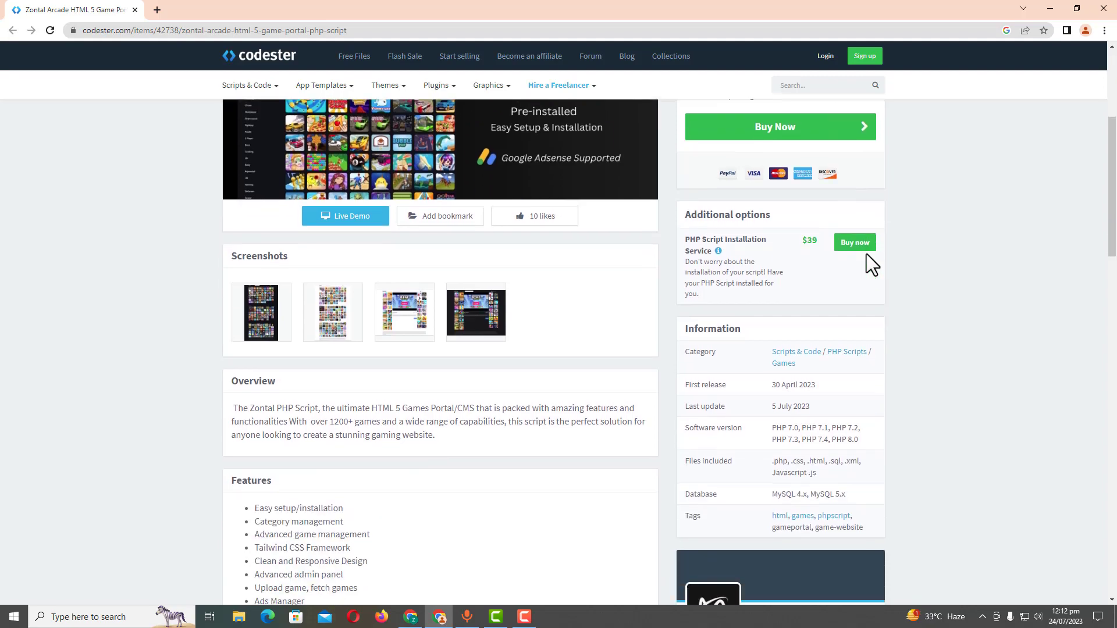
pyautogui.scroll(-3, 867, 254)
pyautogui.scroll(-4, 867, 253)
pyautogui.scroll(-4, 867, 254)
pyautogui.scroll(3, 866, 253)
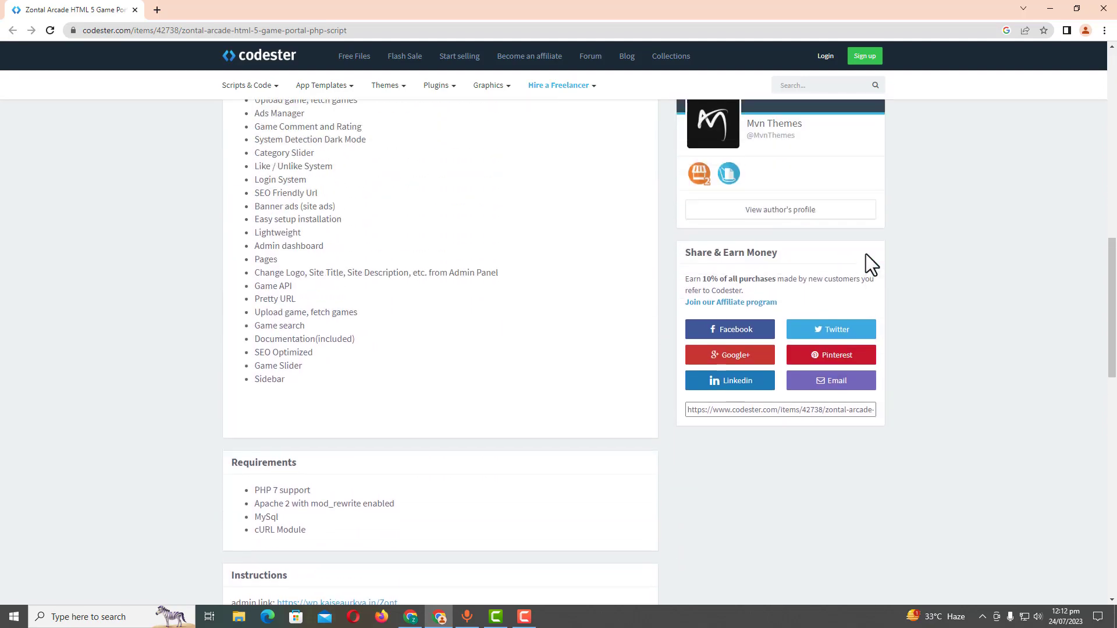
pyautogui.scroll(5, 865, 253)
pyautogui.scroll(5, 865, 254)
pyautogui.scroll(2, 866, 253)
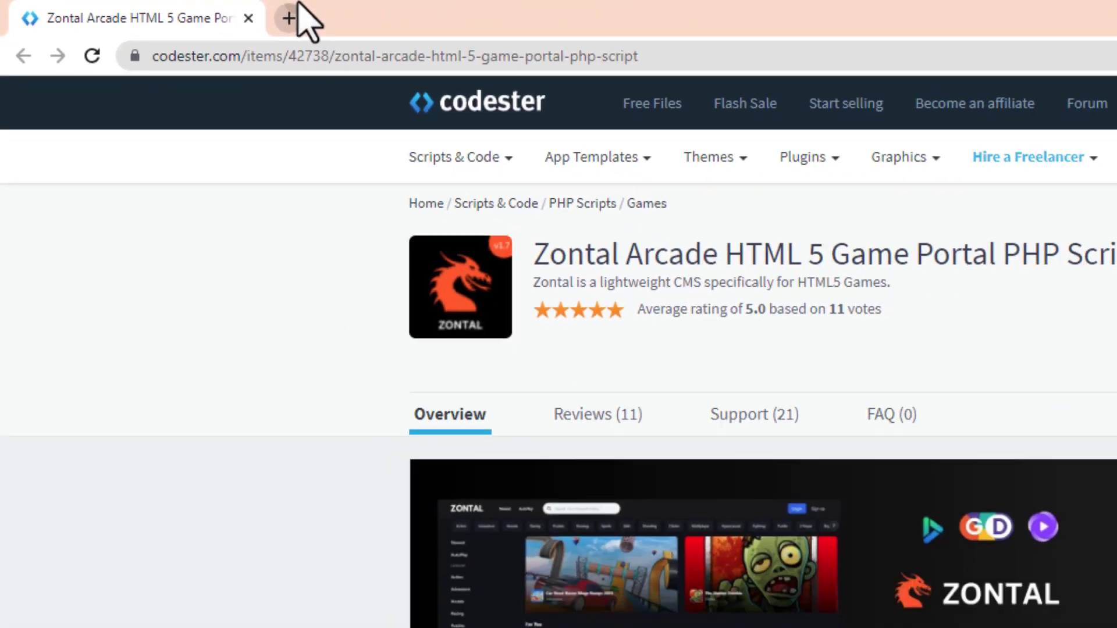
# Load cpanel.friskhost.com in a new Chrome tab
pyautogui.click(294, 12)
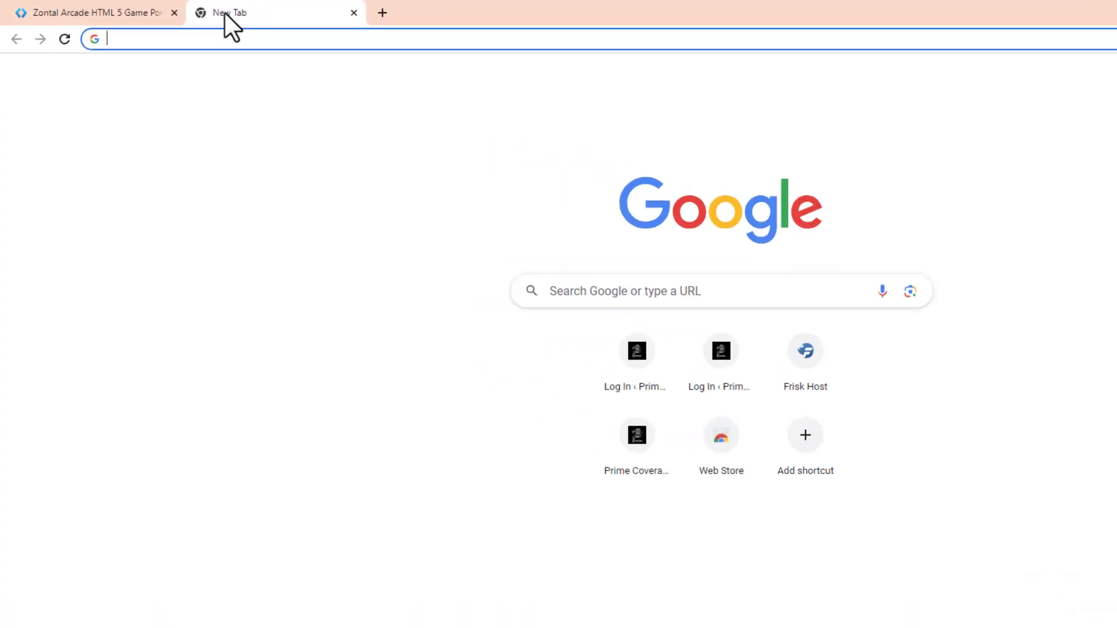
pyautogui.write('cp')
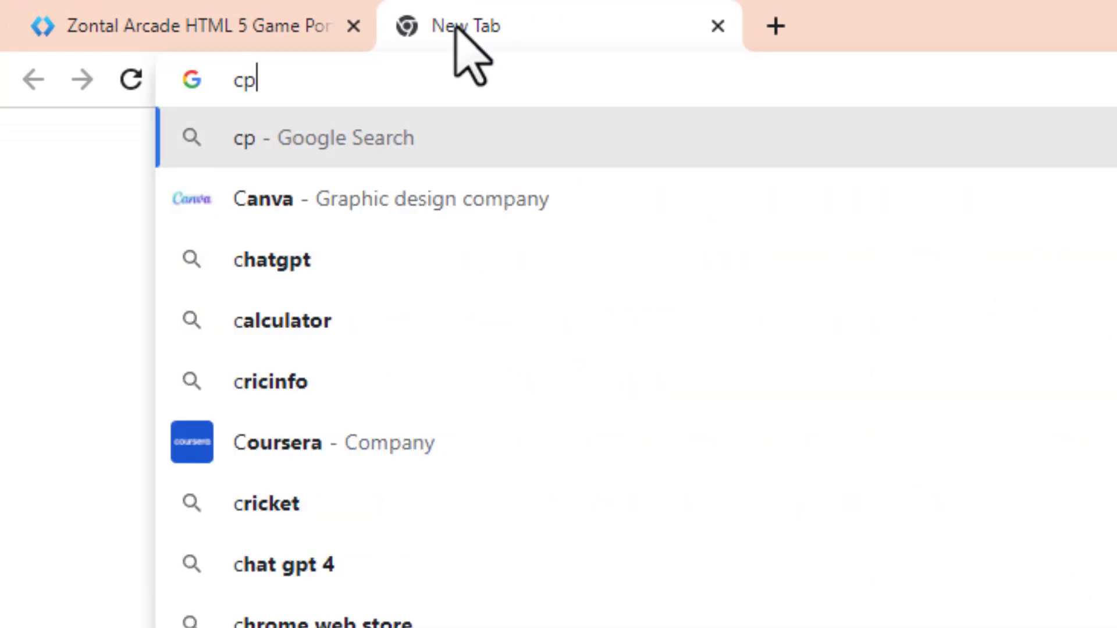
pyautogui.write('an')
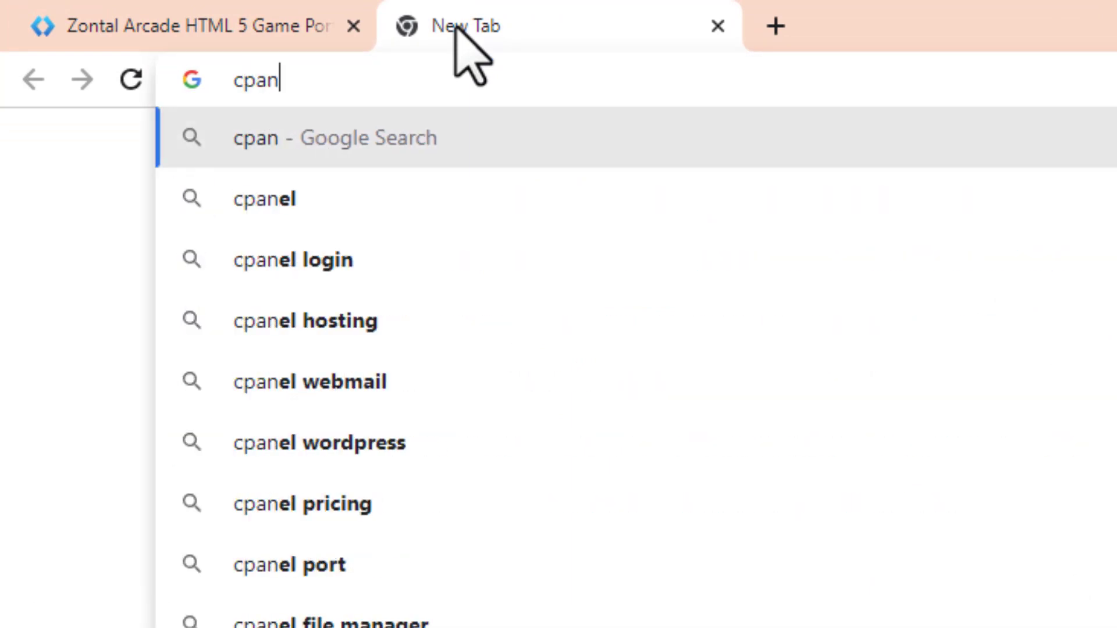
pyautogui.write('el')
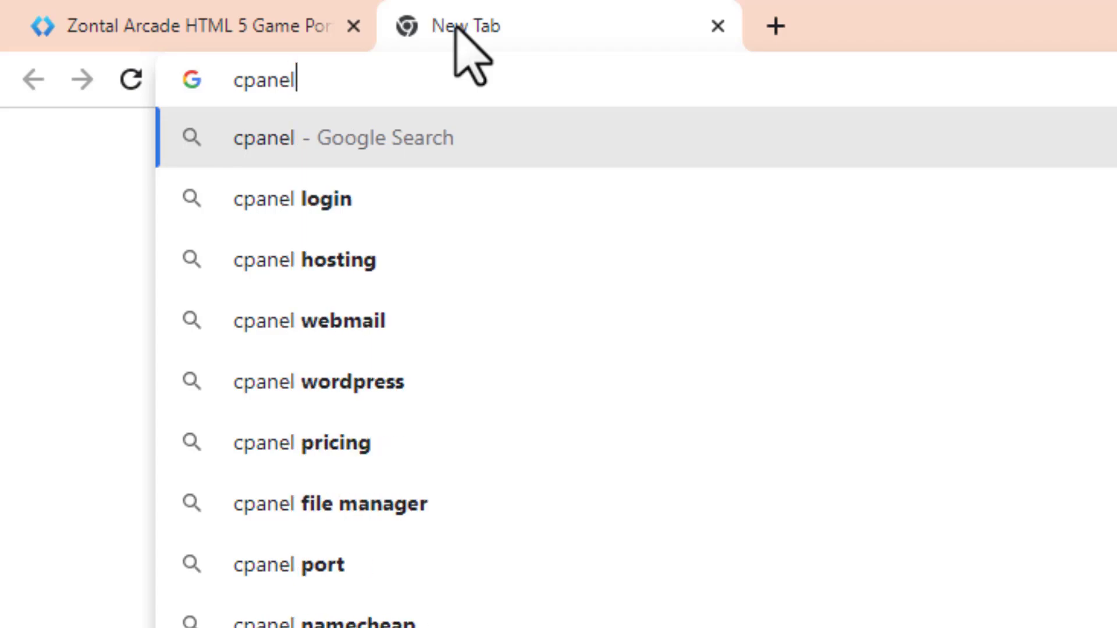
pyautogui.write('.frisj')
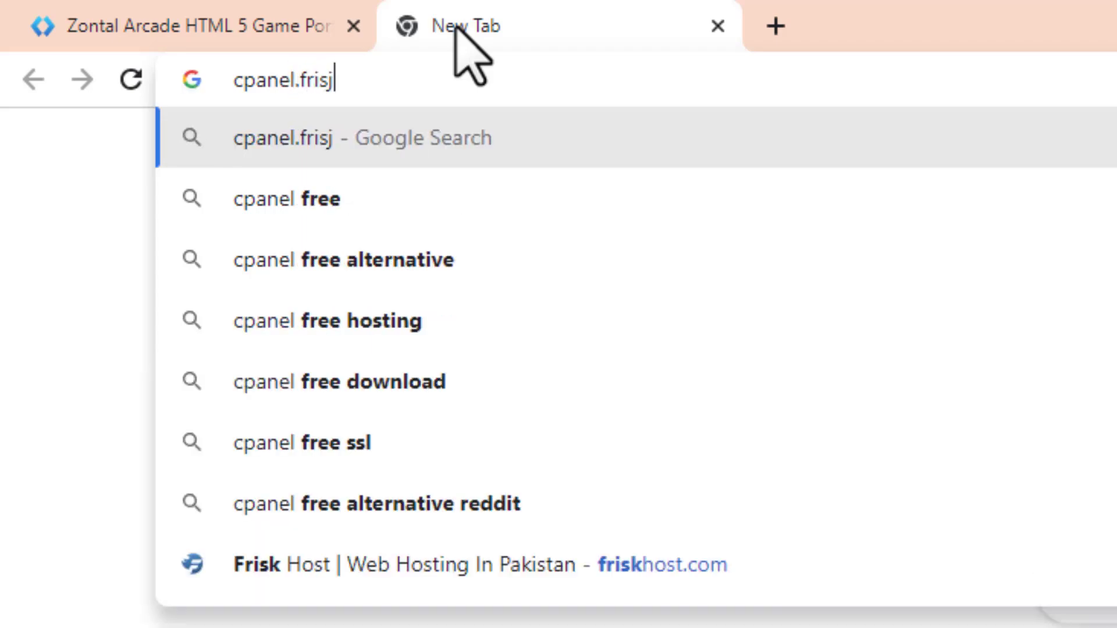
pyautogui.press('BackSpace')
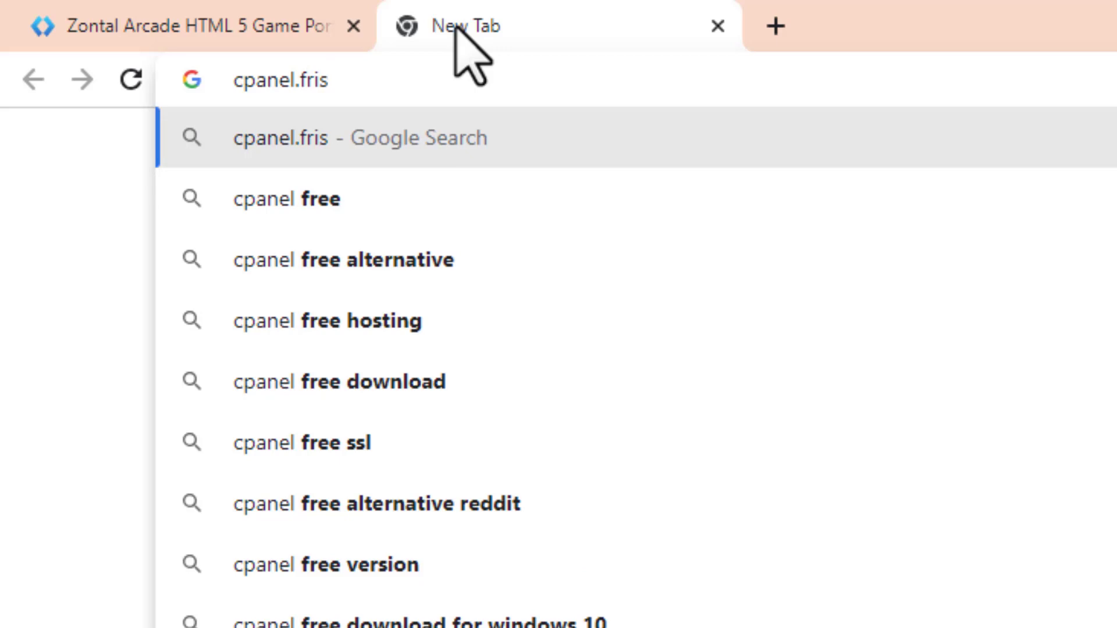
pyautogui.press('BackSpace')
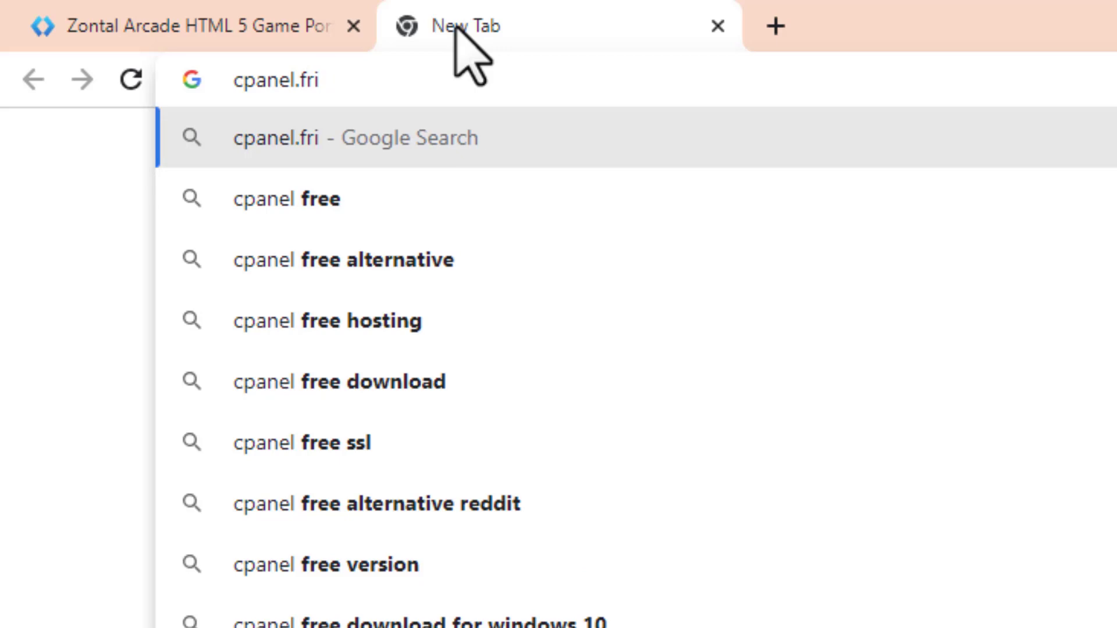
pyautogui.write('k')
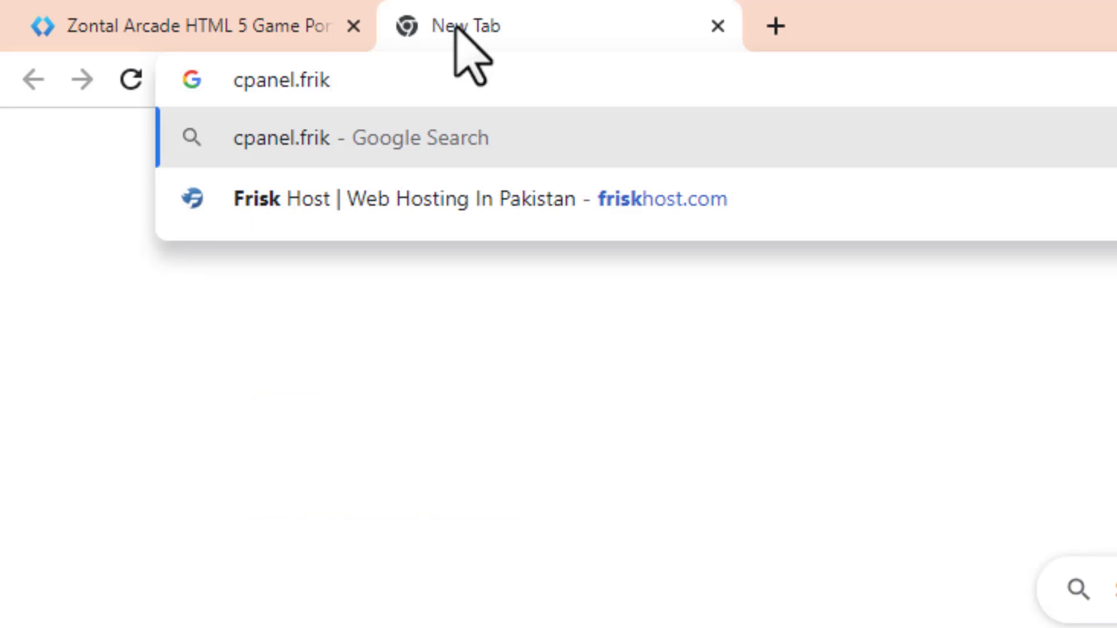
pyautogui.press('BackSpace')
pyautogui.write('sh')
pyautogui.press('BackSpace')
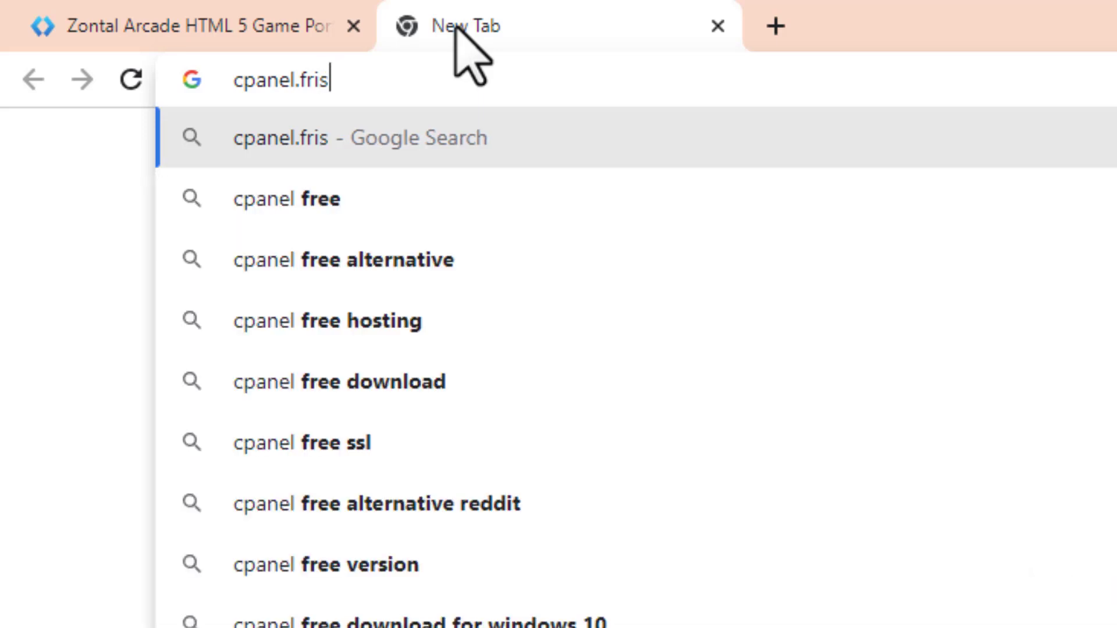
pyautogui.write('khost')
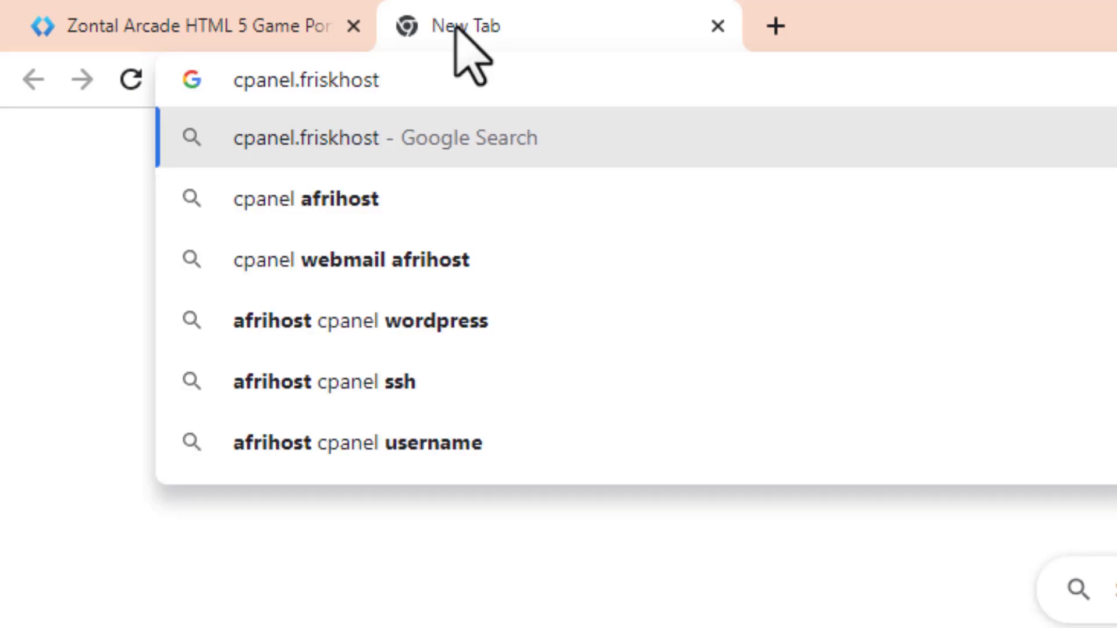
pyautogui.write('.co')
pyautogui.press('Return')
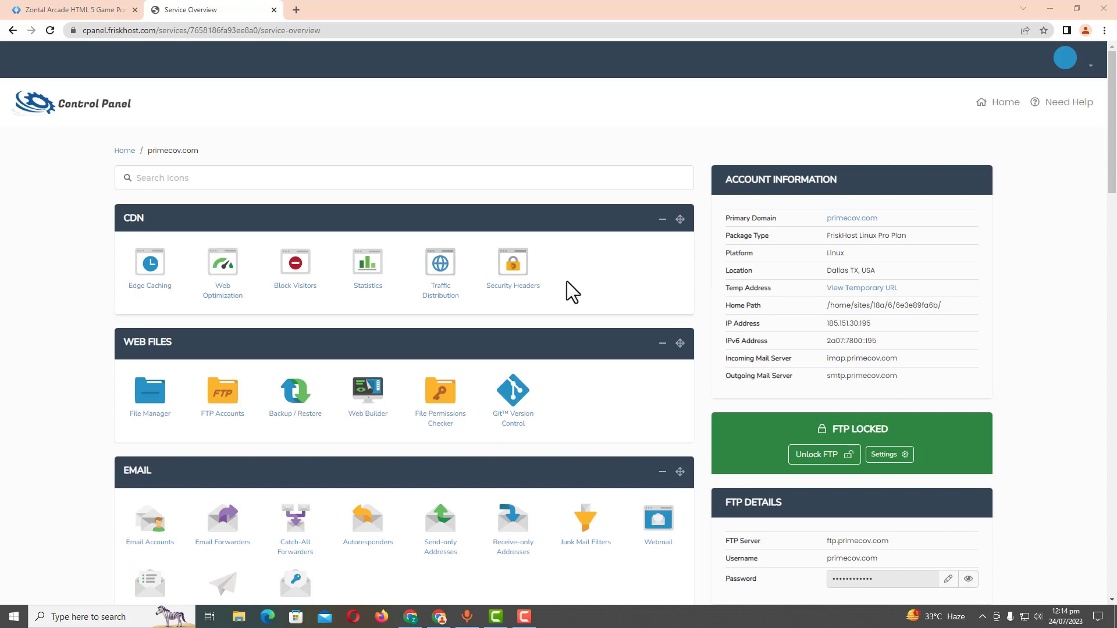
# Go to the Subdomains management page from the service overview
pyautogui.scroll(-1, 566, 281)
pyautogui.scroll(-3, 567, 281)
pyautogui.scroll(-3, 566, 281)
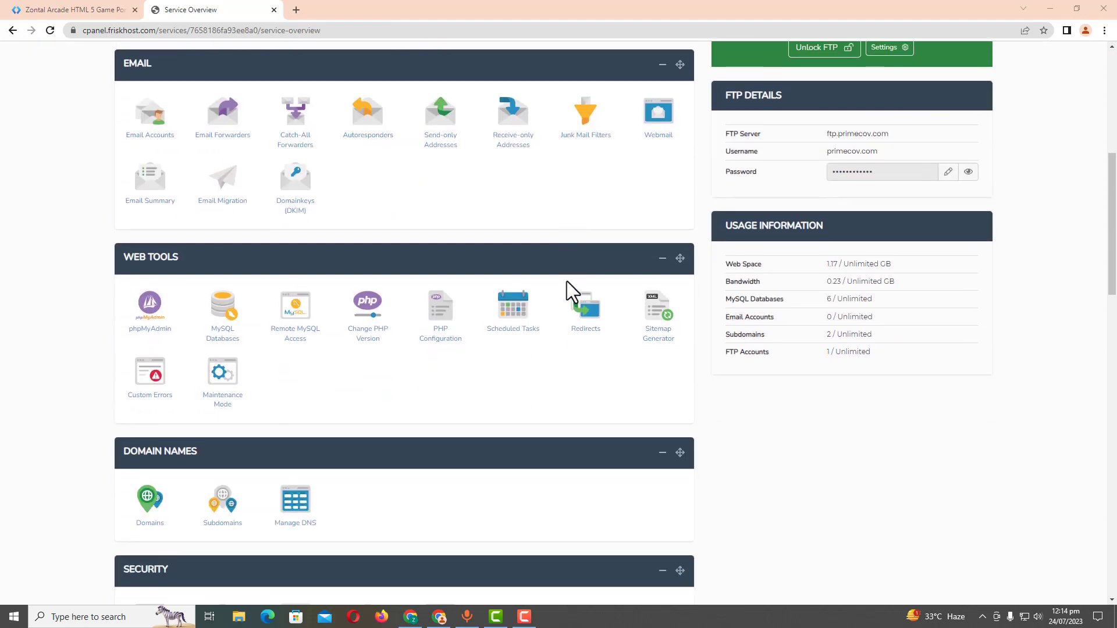
pyautogui.scroll(-4, 567, 281)
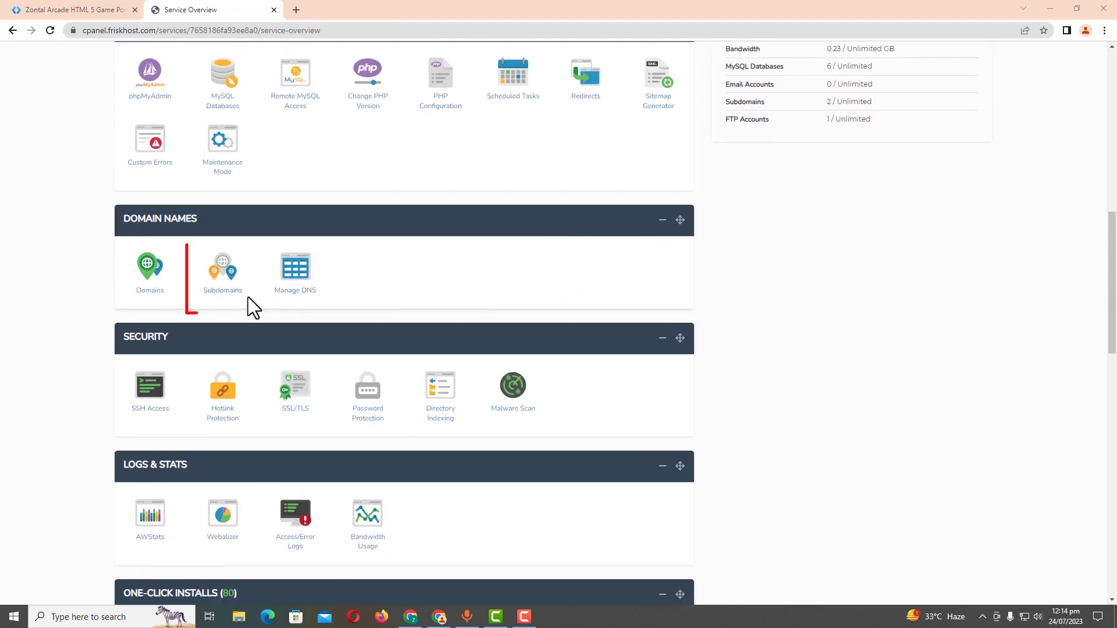
pyautogui.click(213, 286)
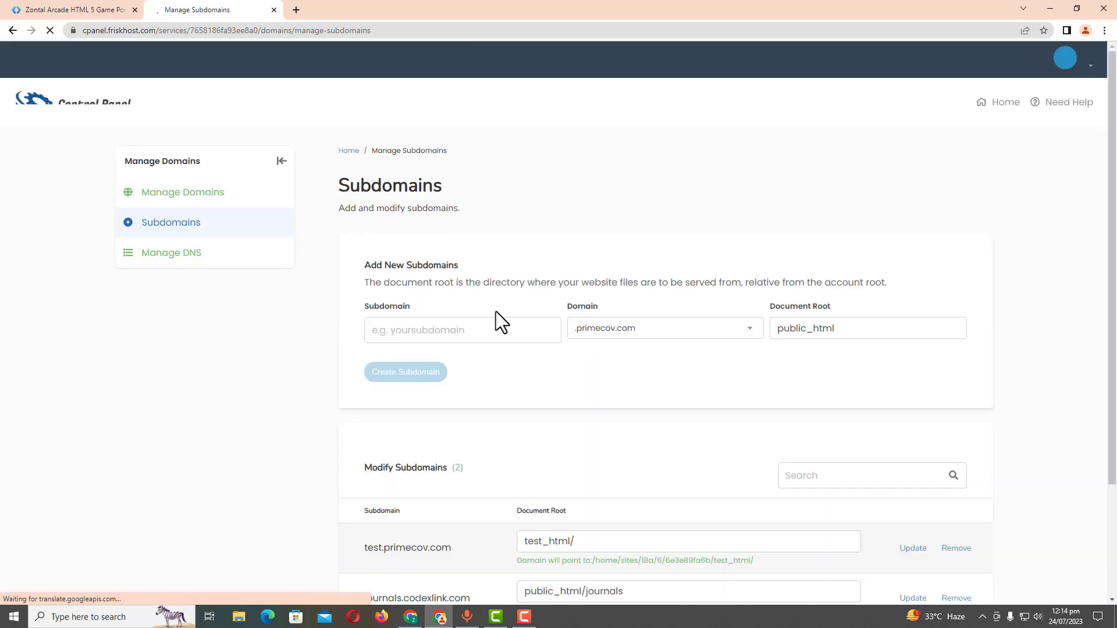
pyautogui.scroll(-2, 524, 320)
# Create subdomain zontal on primecov.com with root public_html/zontal and select its name
pyautogui.click(505, 207)
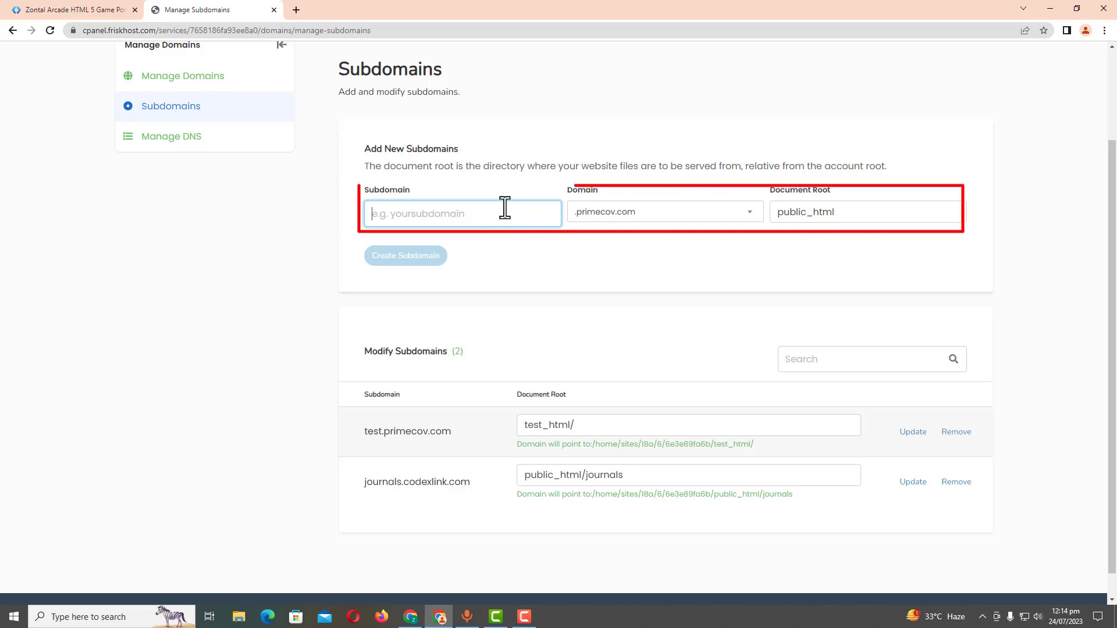
pyautogui.write('zontal')
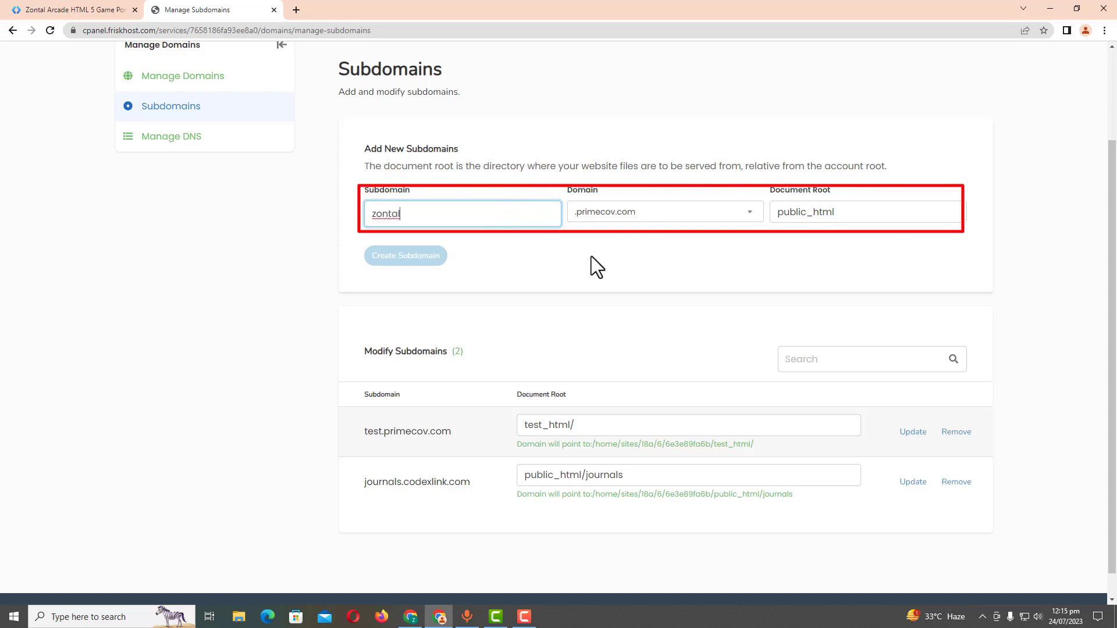
pyautogui.click(609, 265)
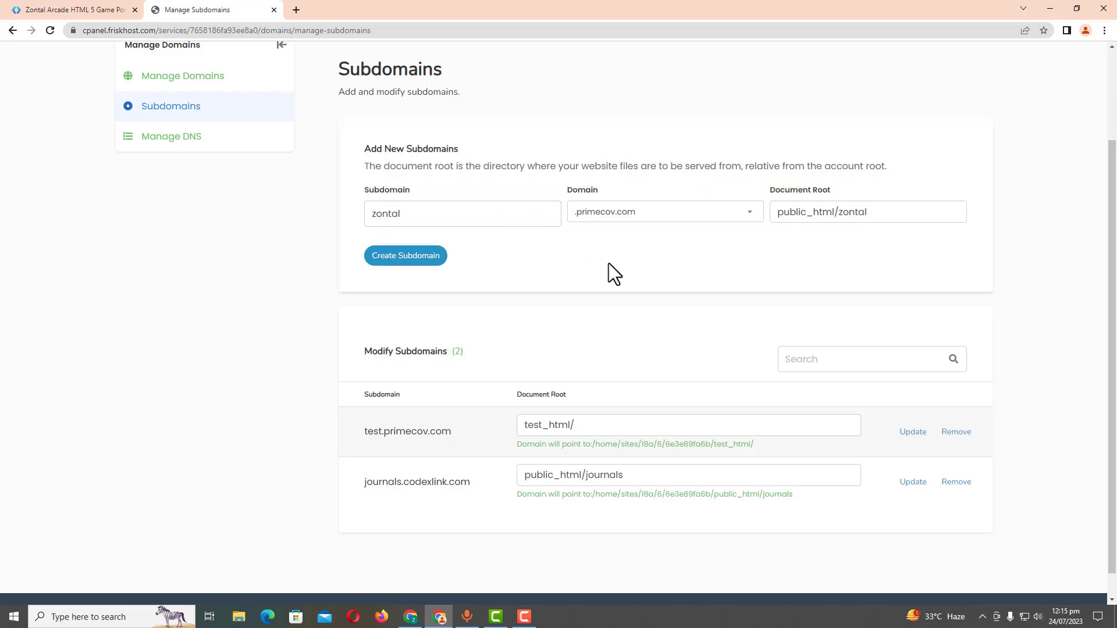
pyautogui.click(417, 259)
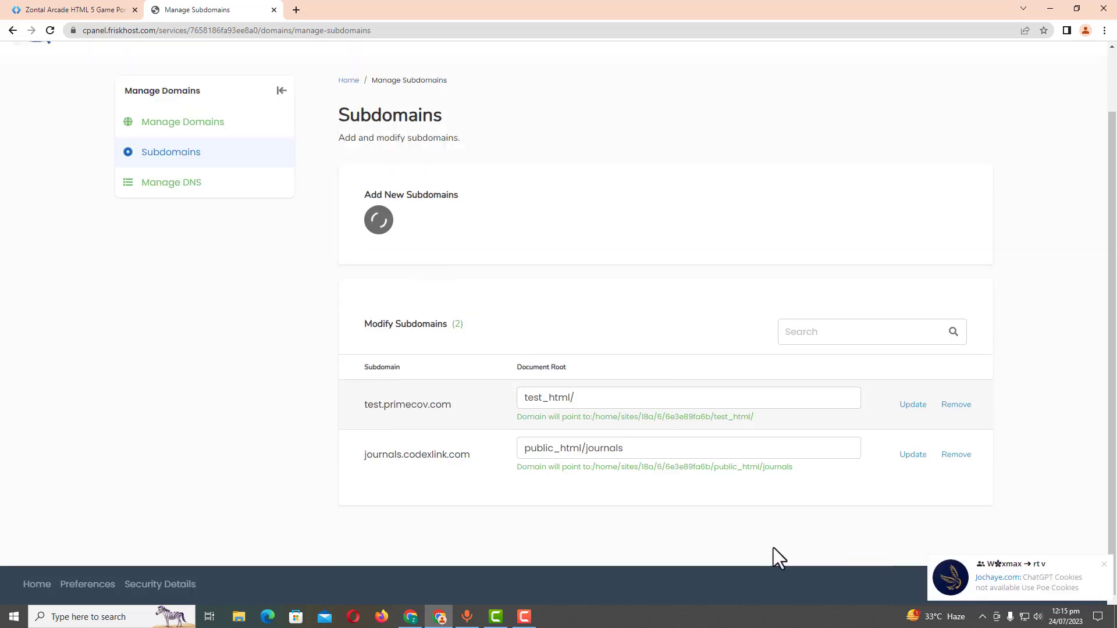
pyautogui.click(1104, 565)
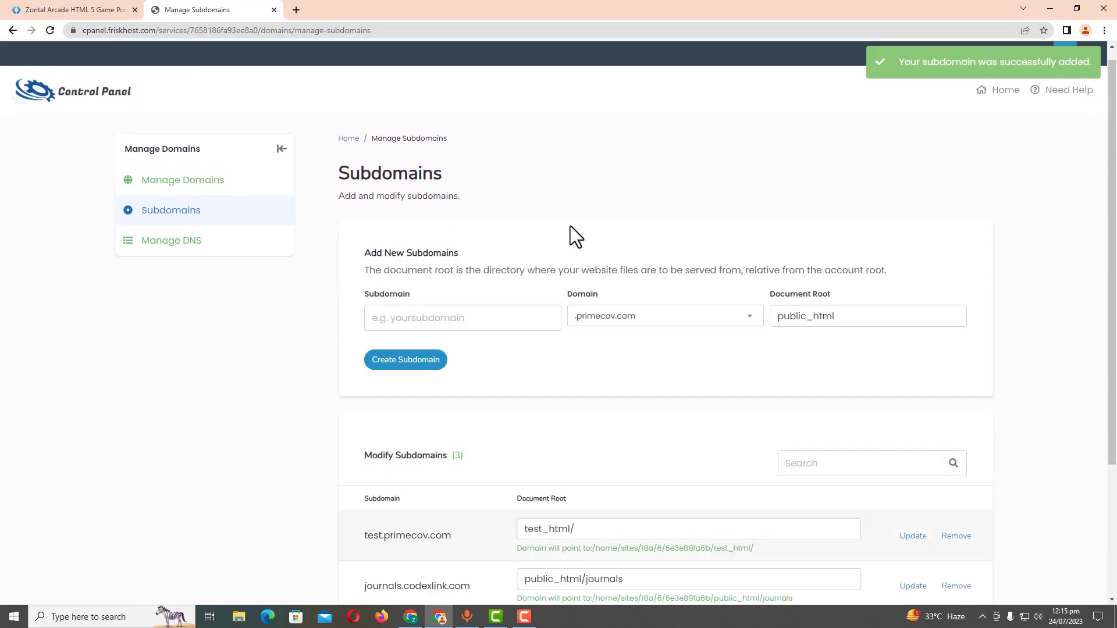
pyautogui.scroll(-3, 570, 227)
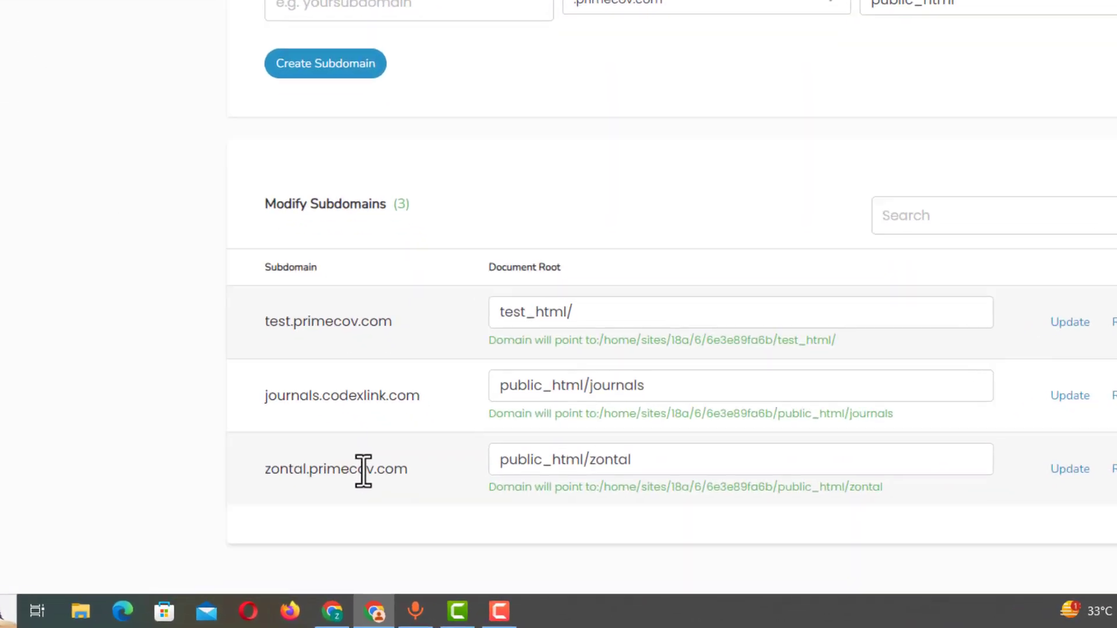
pyautogui.doubleClick(427, 513)
# Copy the zontal.primecov.com name, then open File Manager from the control panel home
pyautogui.rightClick(426, 513)
pyautogui.click(472, 455)
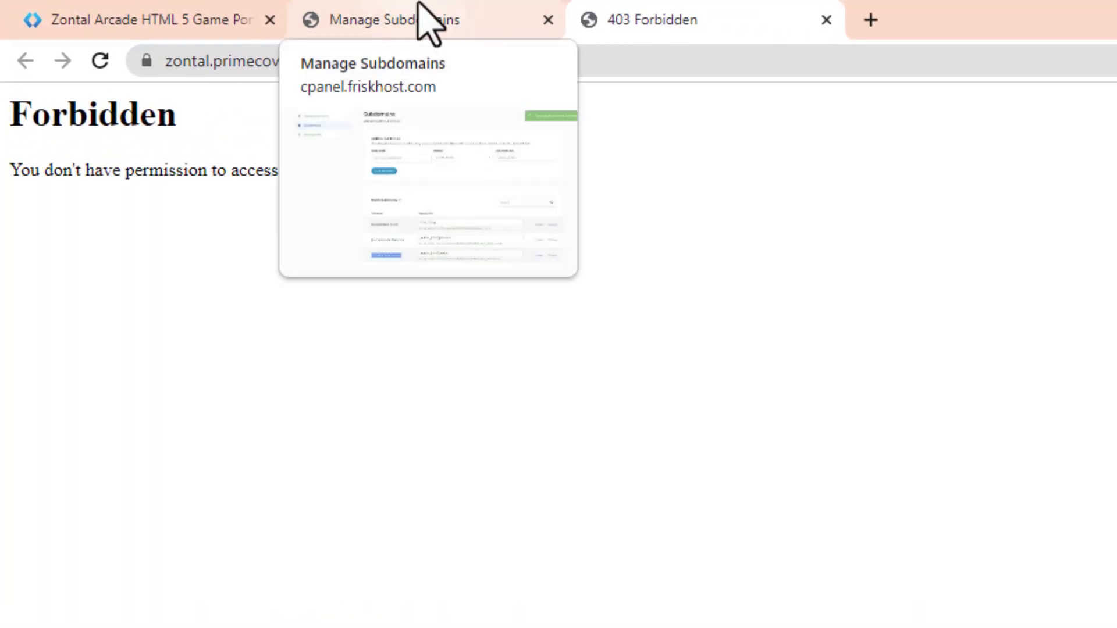
pyautogui.click(449, 7)
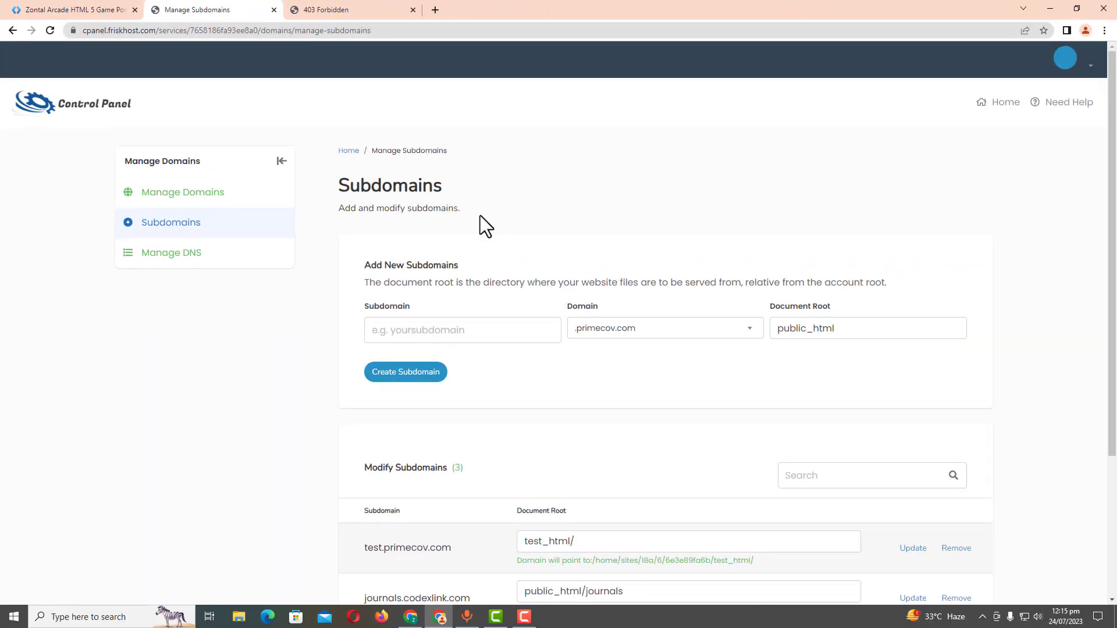
pyautogui.click(52, 102)
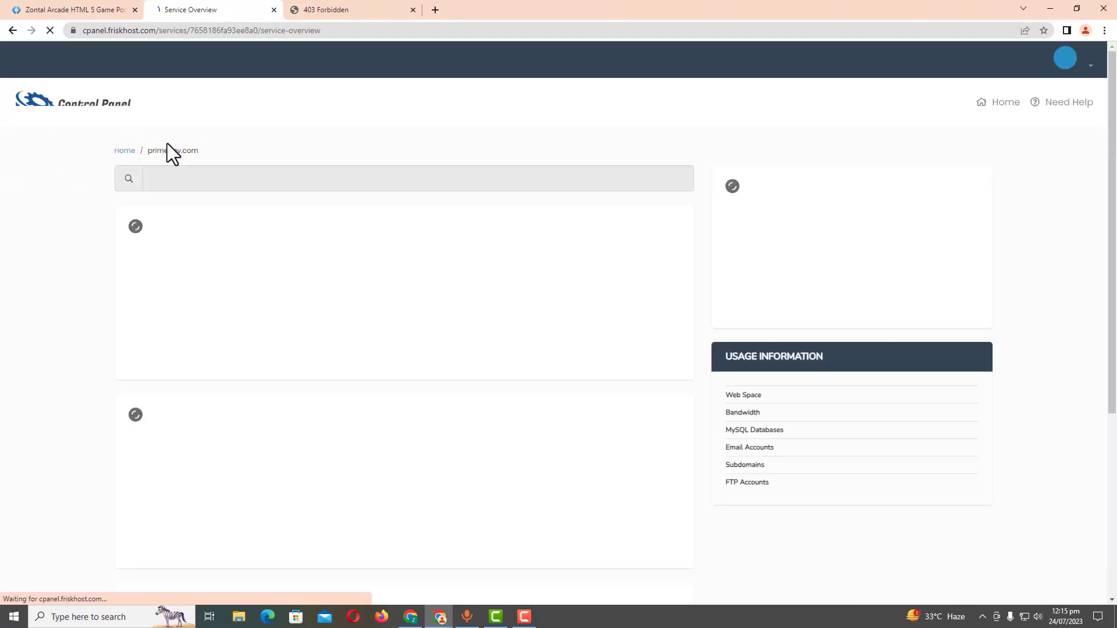
pyautogui.scroll(-2, 336, 210)
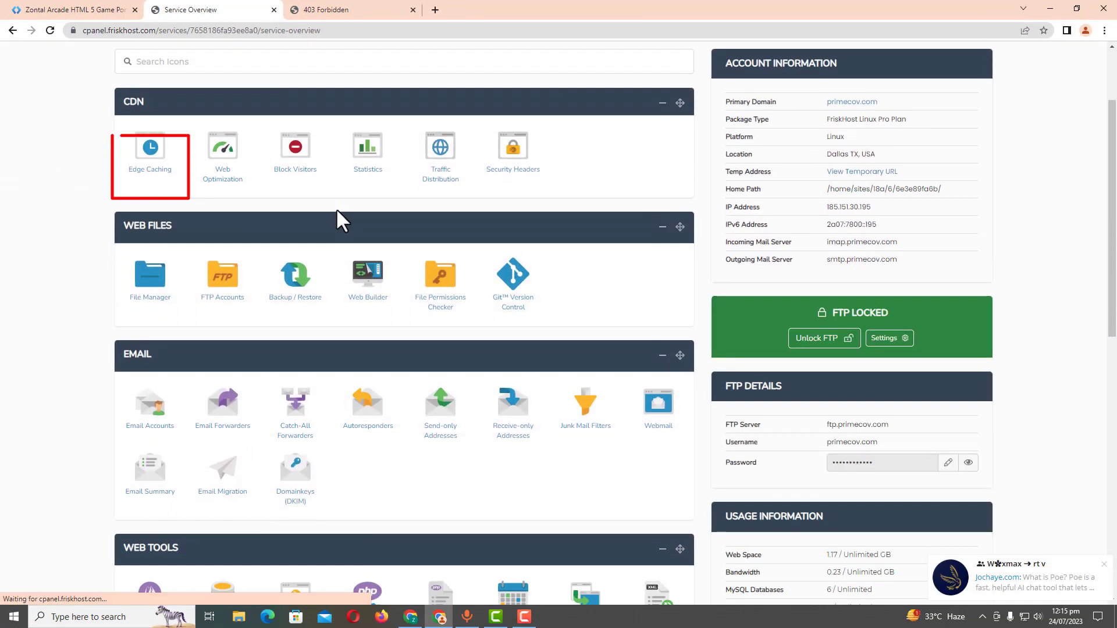
pyautogui.scroll(-2, 334, 227)
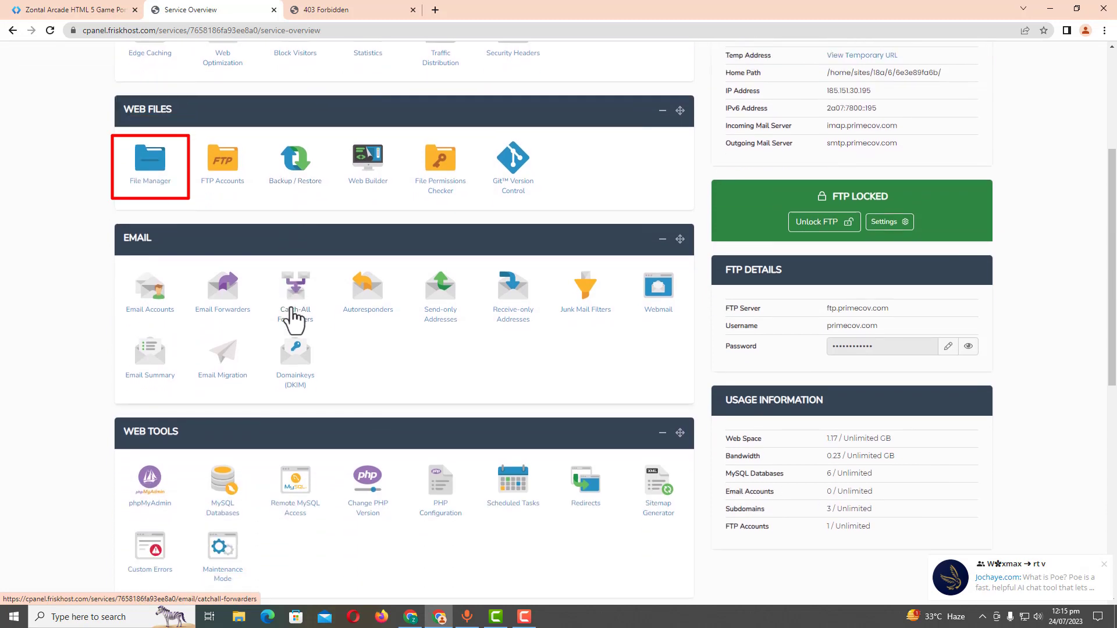
pyautogui.click(166, 187)
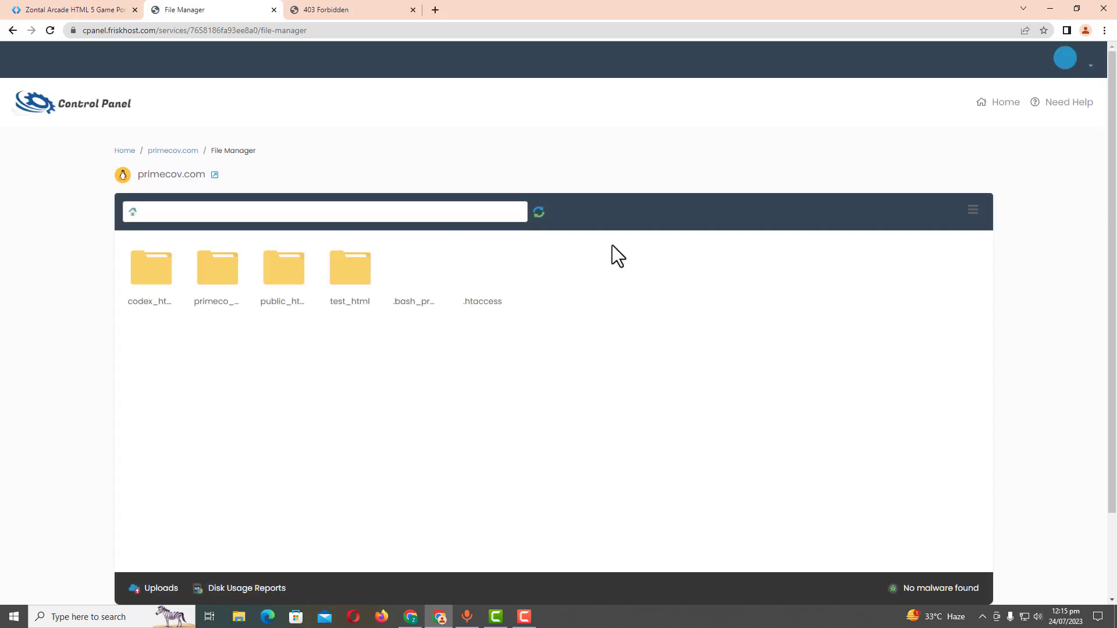
# Go into public_html/zontal and bring up the Uploads file chooser
pyautogui.doubleClick(288, 287)
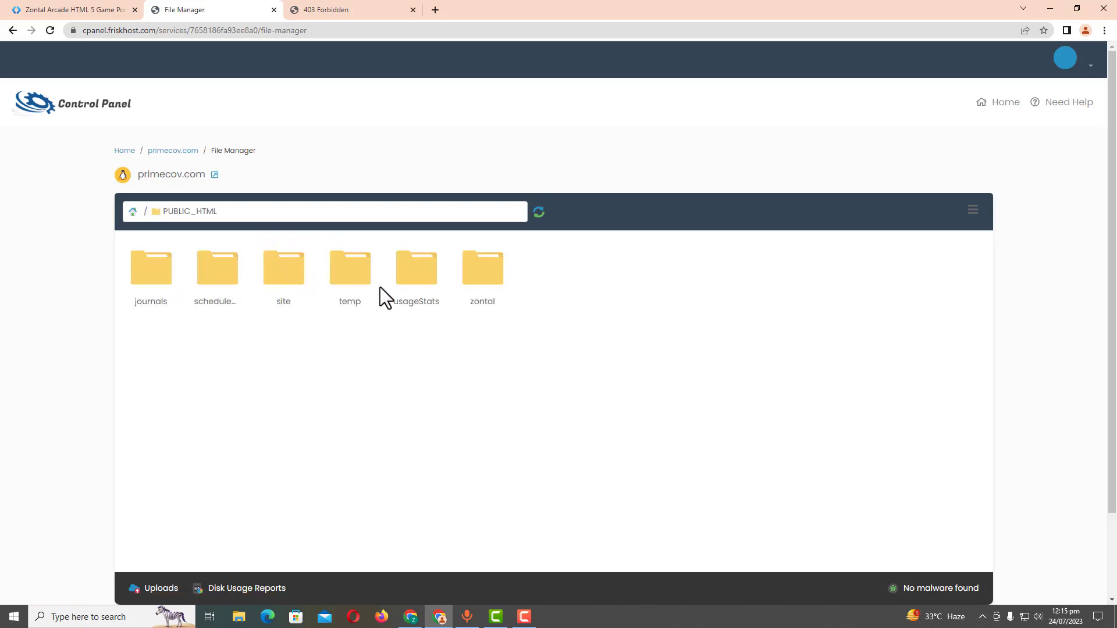
pyautogui.doubleClick(481, 275)
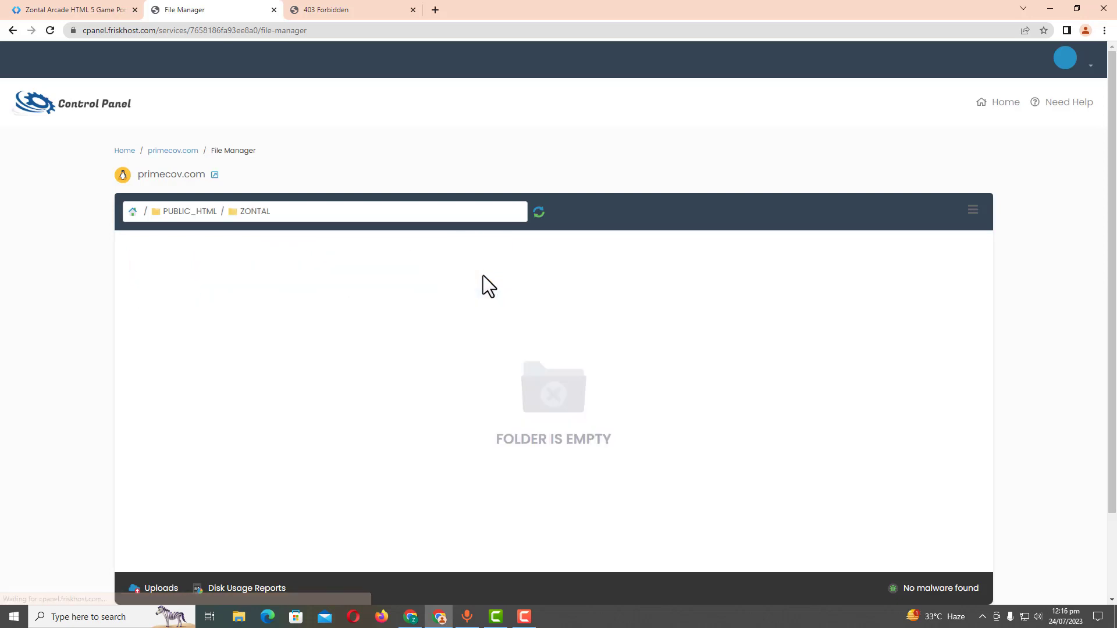
pyautogui.click(139, 588)
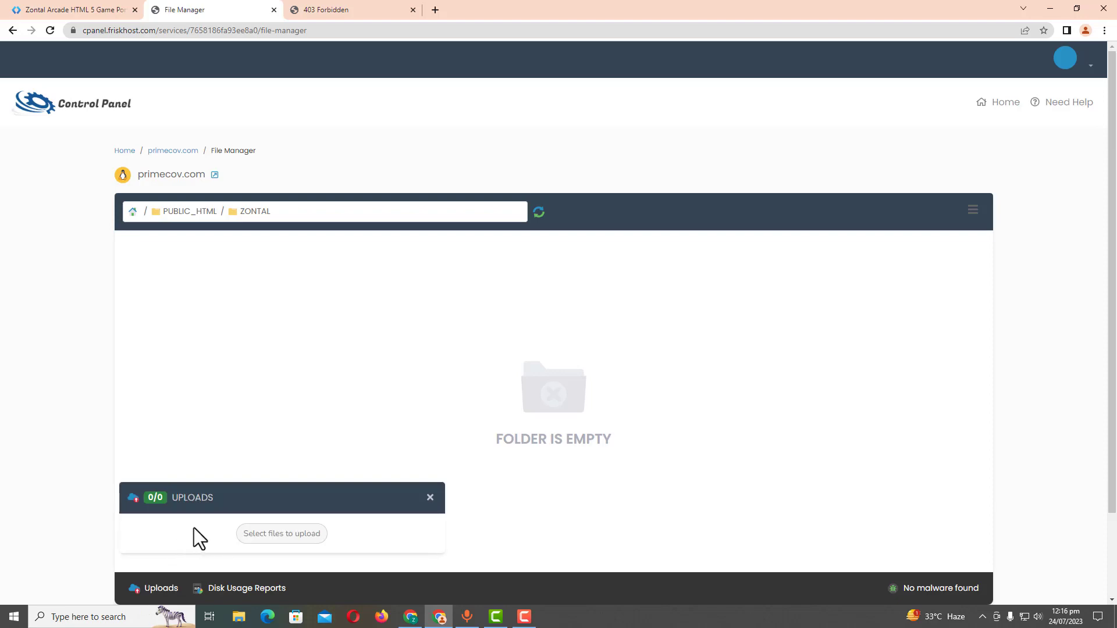
pyautogui.click(267, 537)
# Browse to the Desktop's Games folder in the file chooser
pyautogui.click(358, 364)
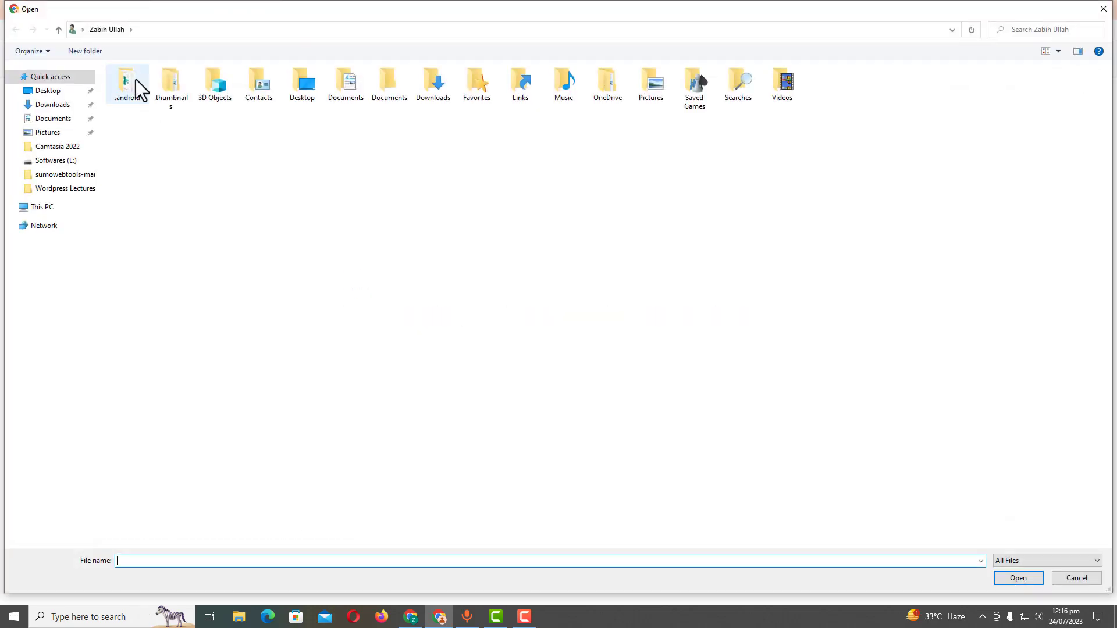
pyautogui.click(54, 105)
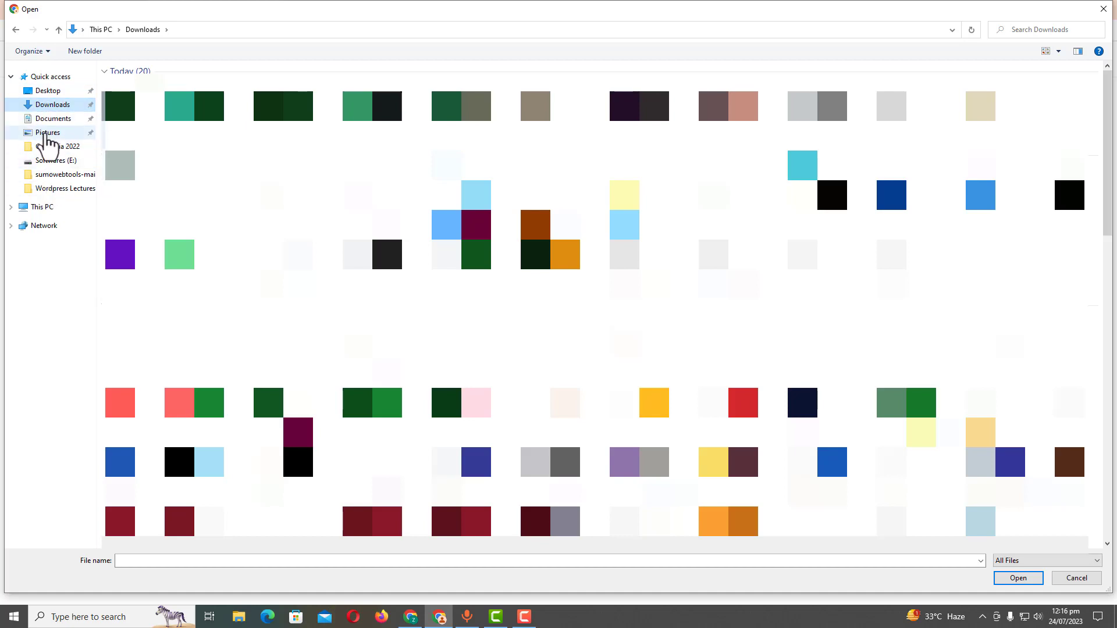
pyautogui.click(42, 208)
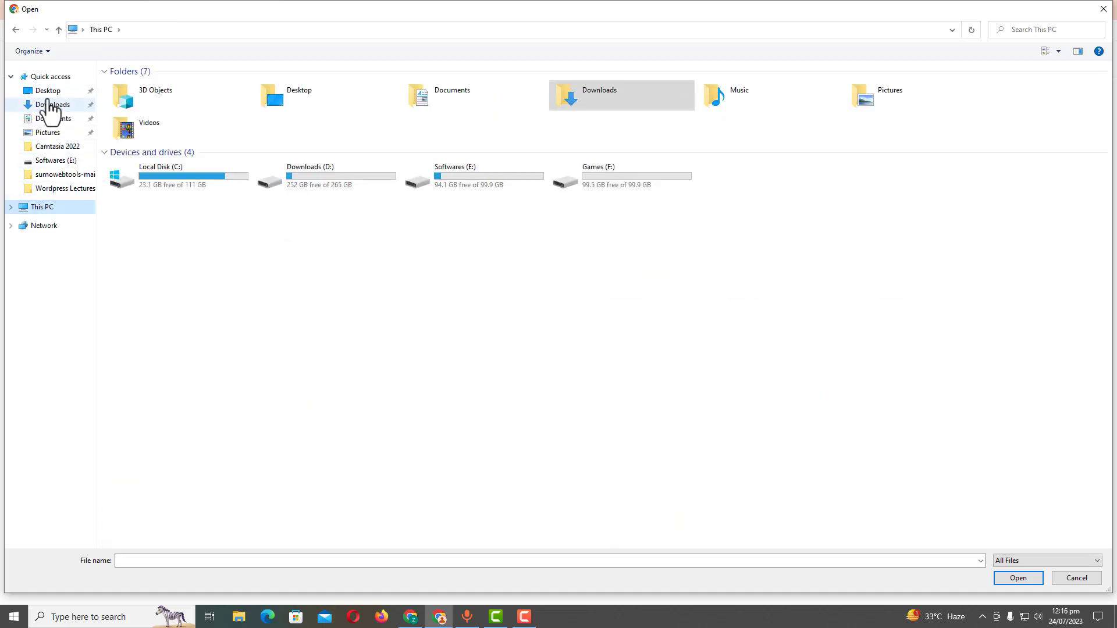
pyautogui.click(48, 92)
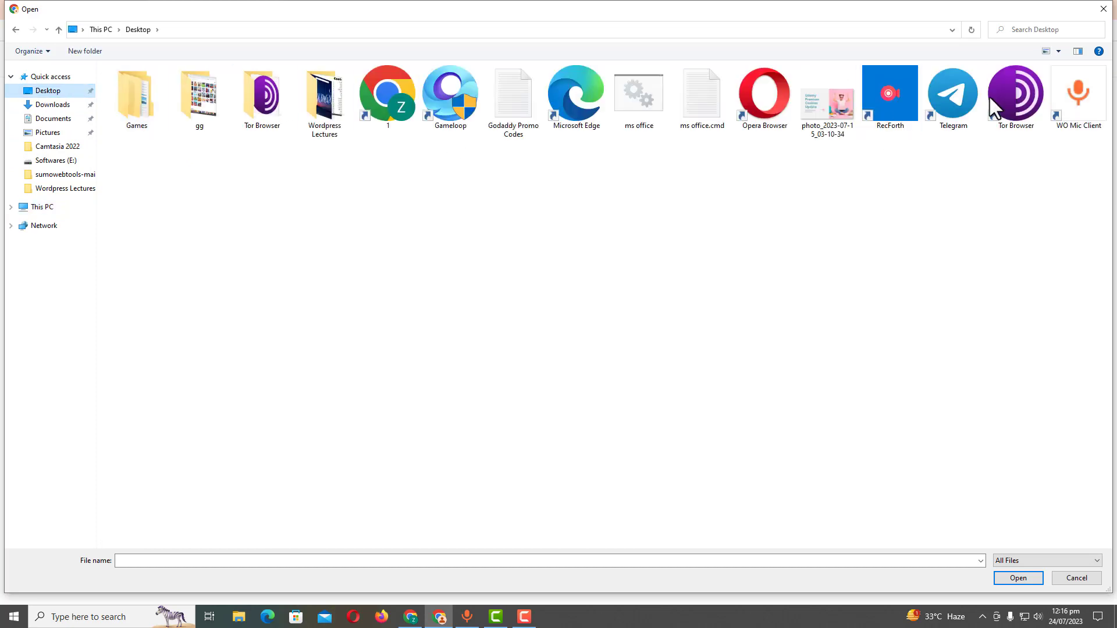
pyautogui.doubleClick(218, 96)
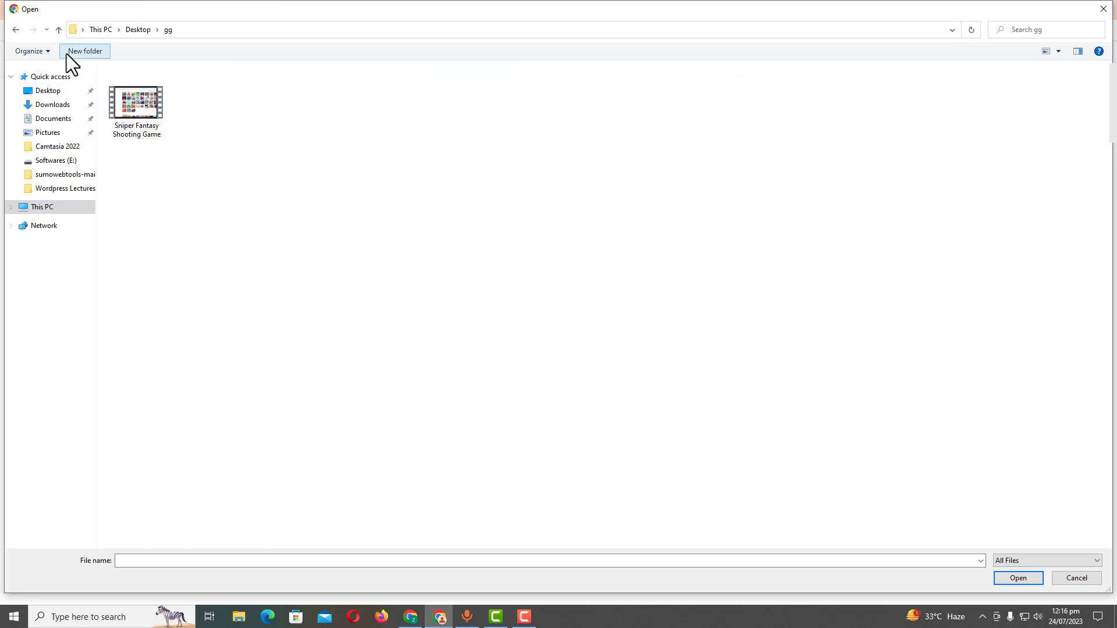
pyautogui.click(58, 30)
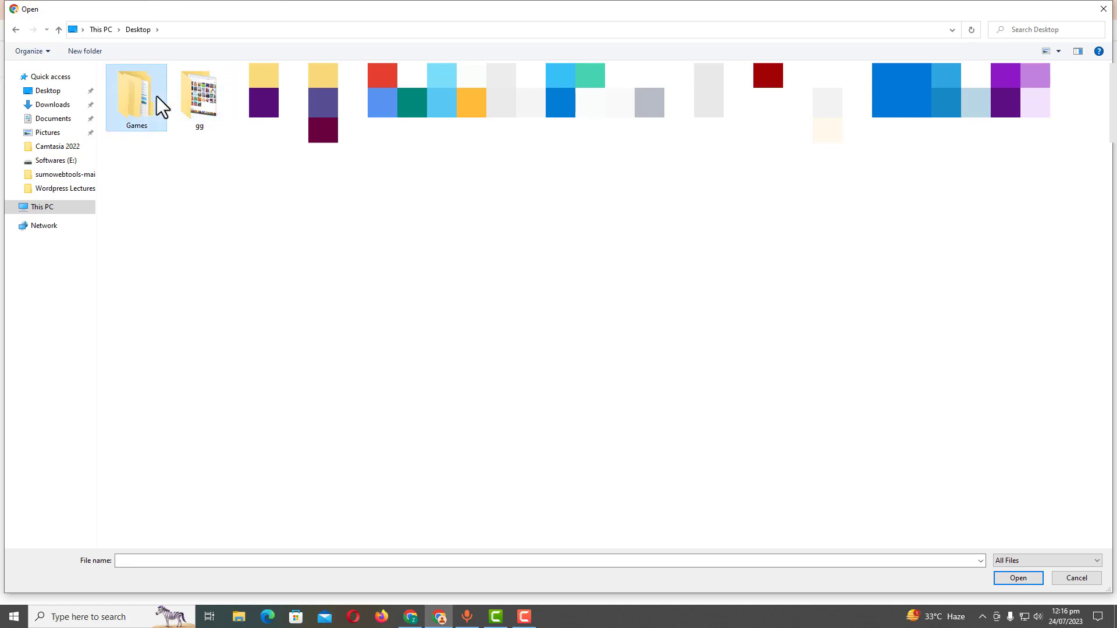
pyautogui.doubleClick(155, 96)
# Choose the zontal-arcade zip and start uploading it into the zontal folder
pyautogui.click(159, 84)
pyautogui.click(1018, 579)
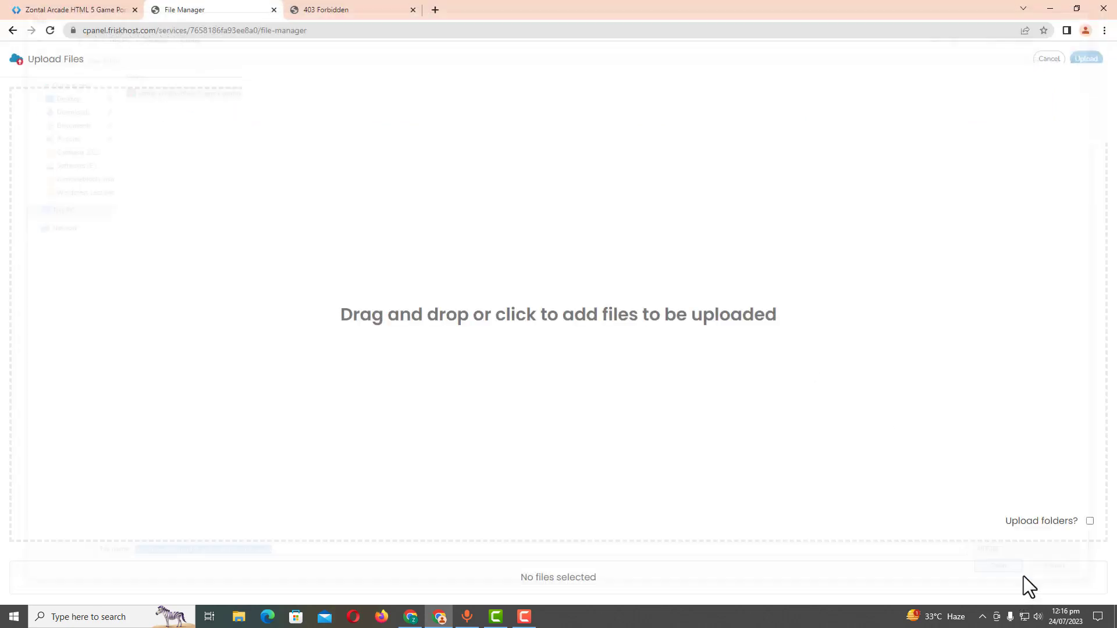
pyautogui.click(1085, 60)
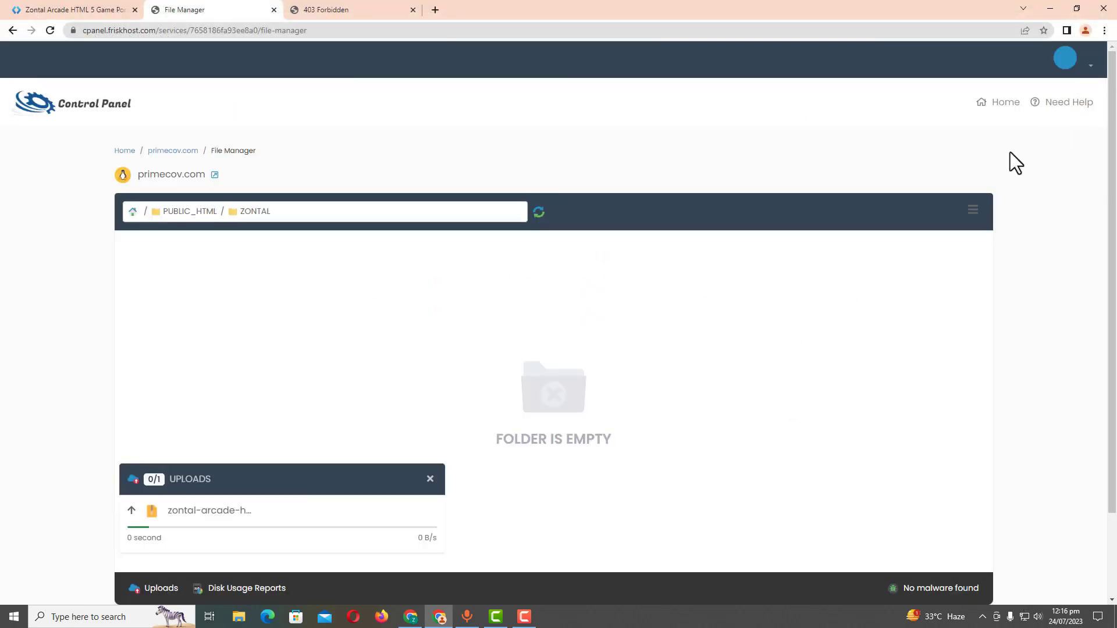
pyautogui.click(99, 9)
# Open the script's live demo without its frame, then close the broken demo tab
pyautogui.click(356, 484)
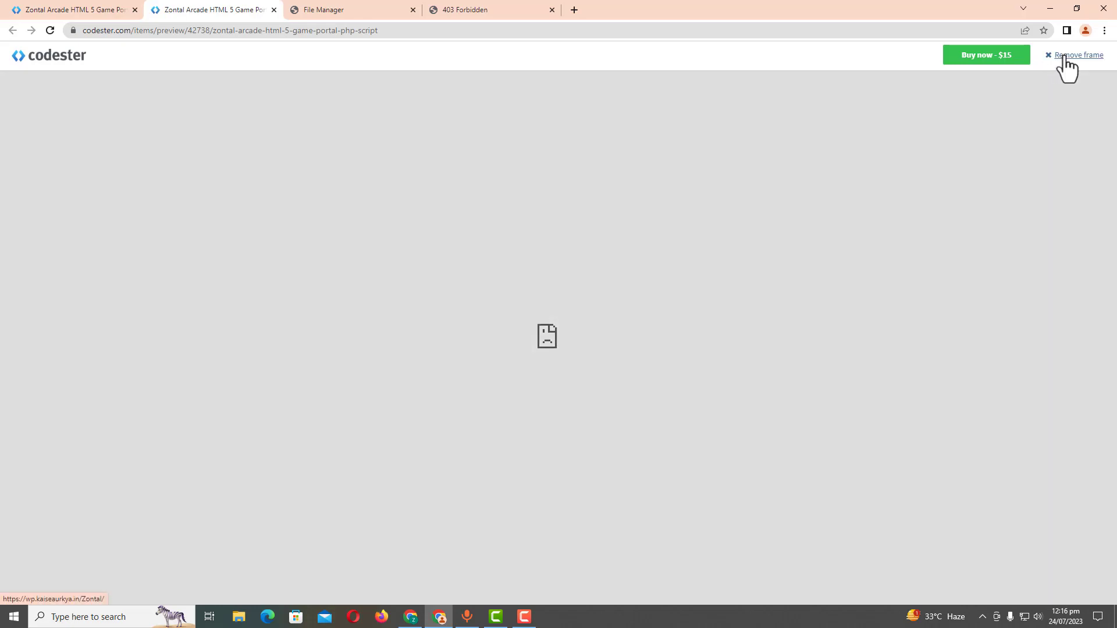
pyautogui.click(1047, 64)
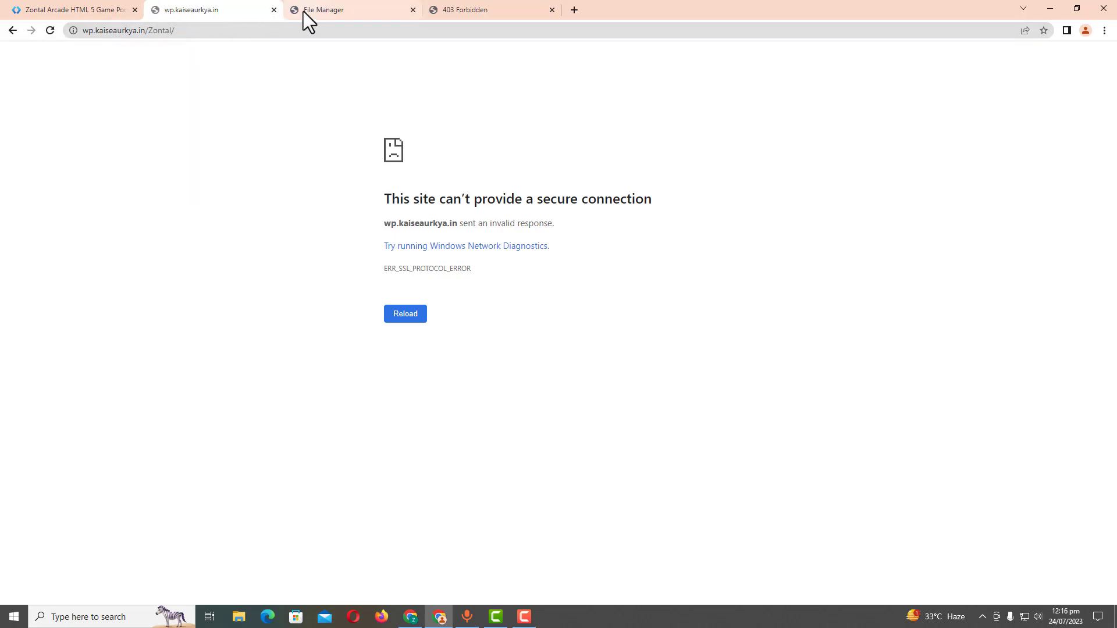
pyautogui.click(274, 10)
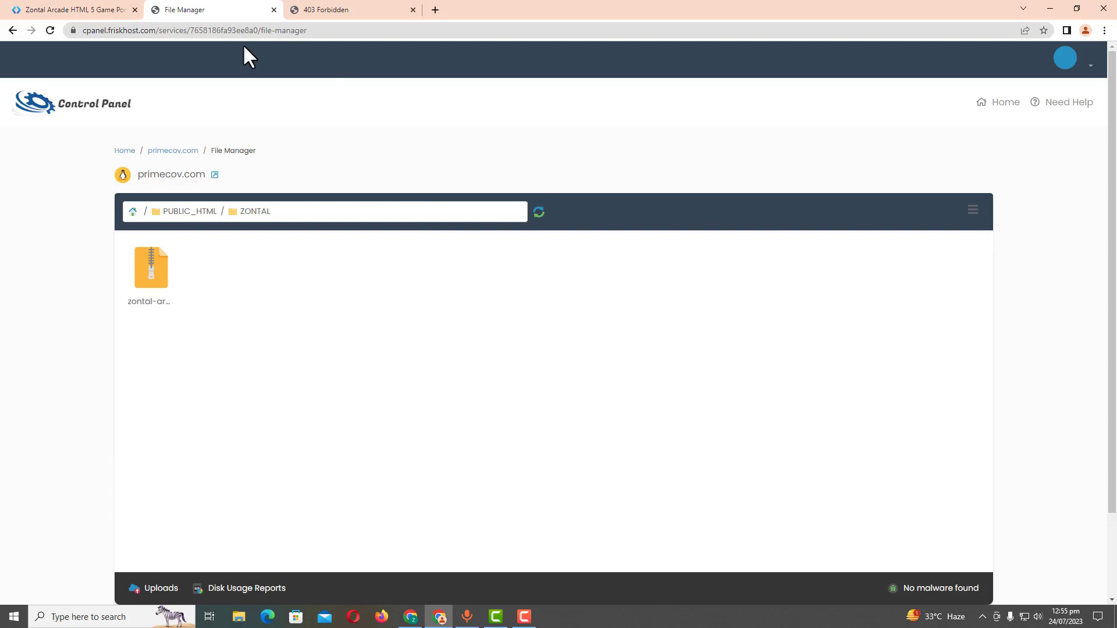
# Extract the zip here, copy everything inside Zontal-v2.0, and go back to zontal
pyautogui.rightClick(163, 286)
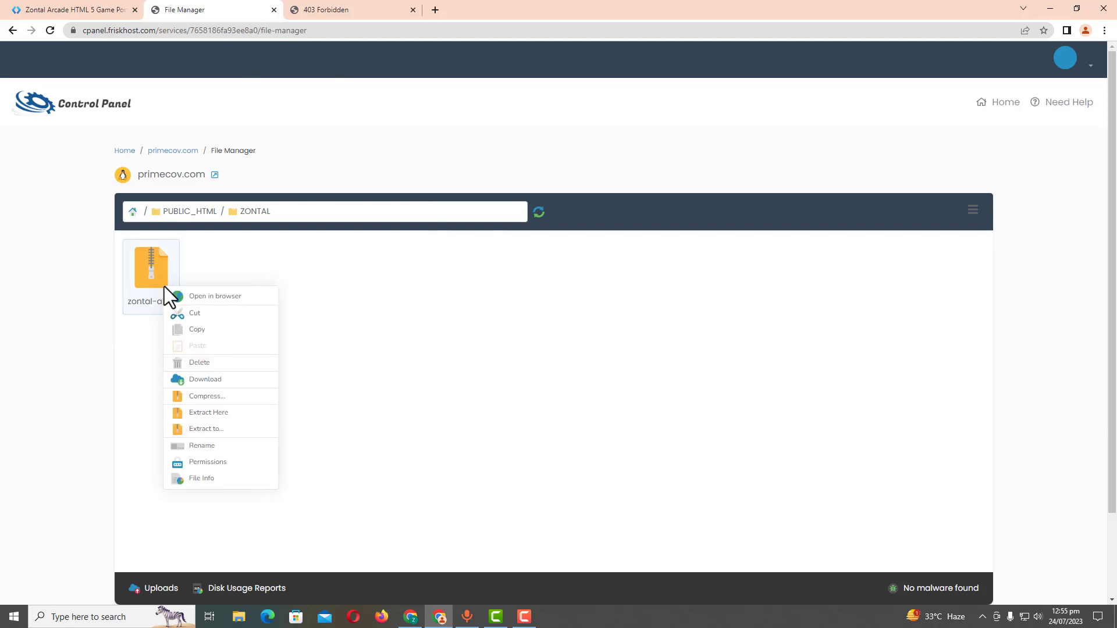
pyautogui.click(225, 414)
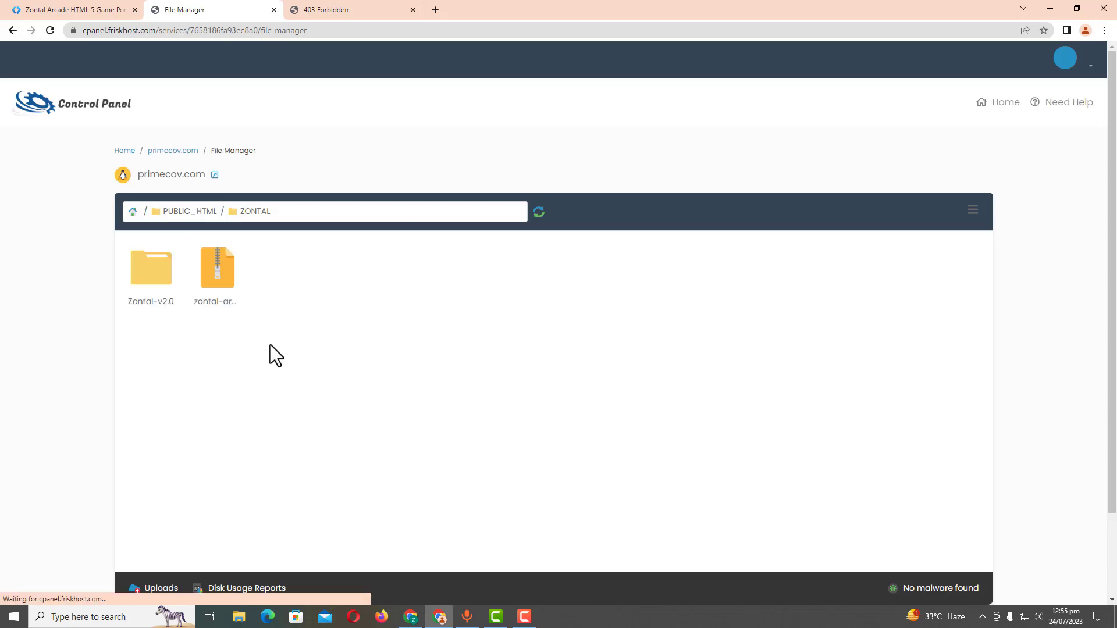
pyautogui.doubleClick(158, 281)
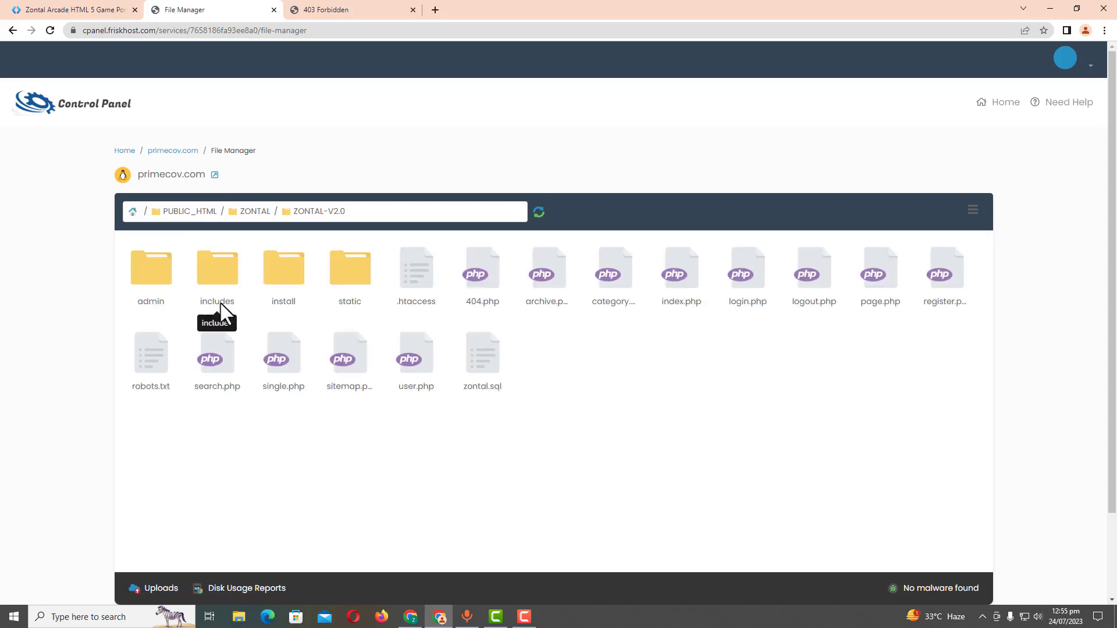
pyautogui.rightClick(232, 289)
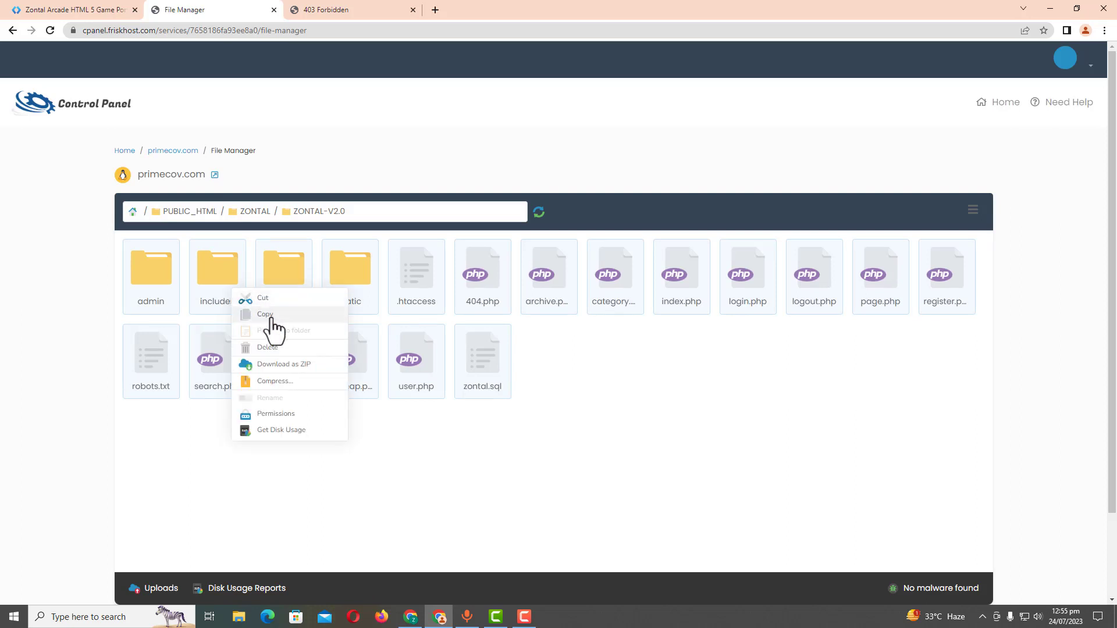
pyautogui.click(265, 315)
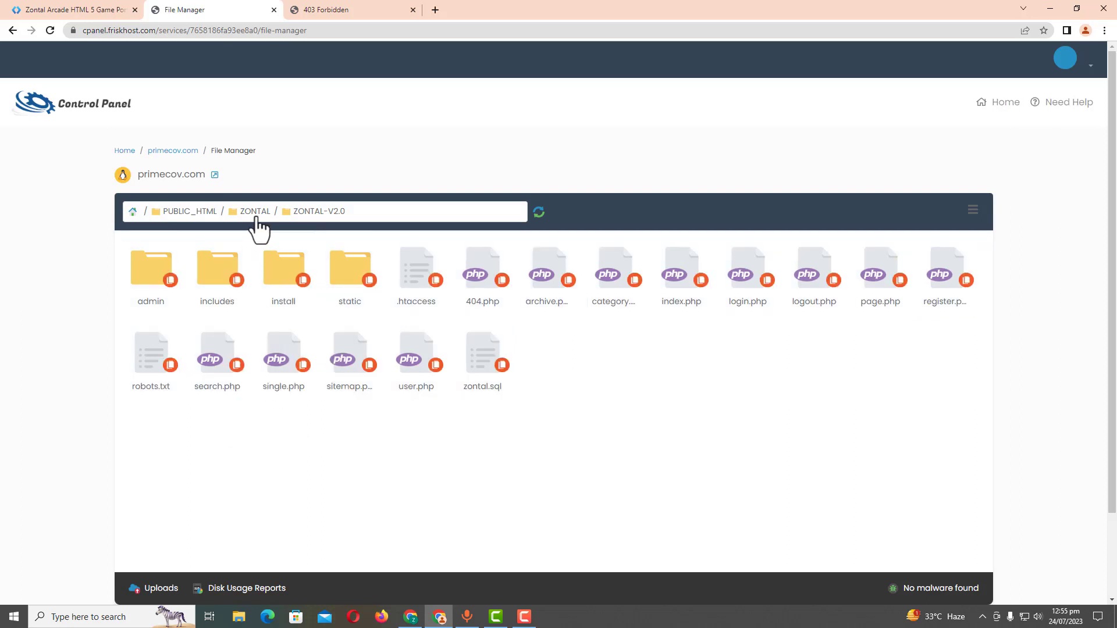
pyautogui.click(256, 216)
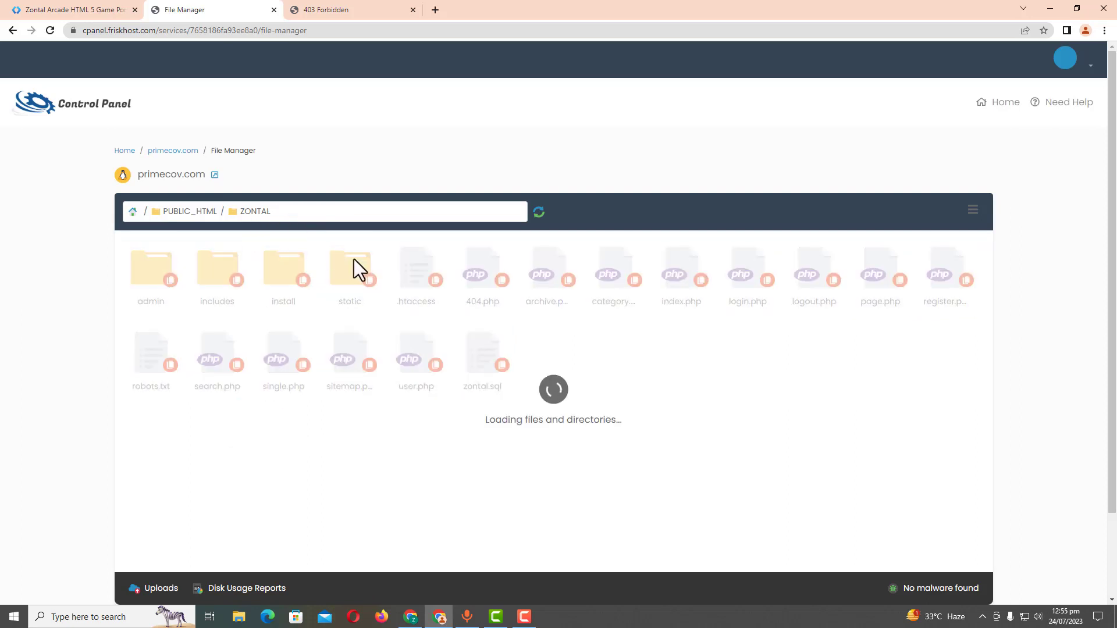
# Paste the copied script files into zontal and delete the leftover Zontal-v2.0 folder
pyautogui.rightClick(394, 291)
pyautogui.click(441, 363)
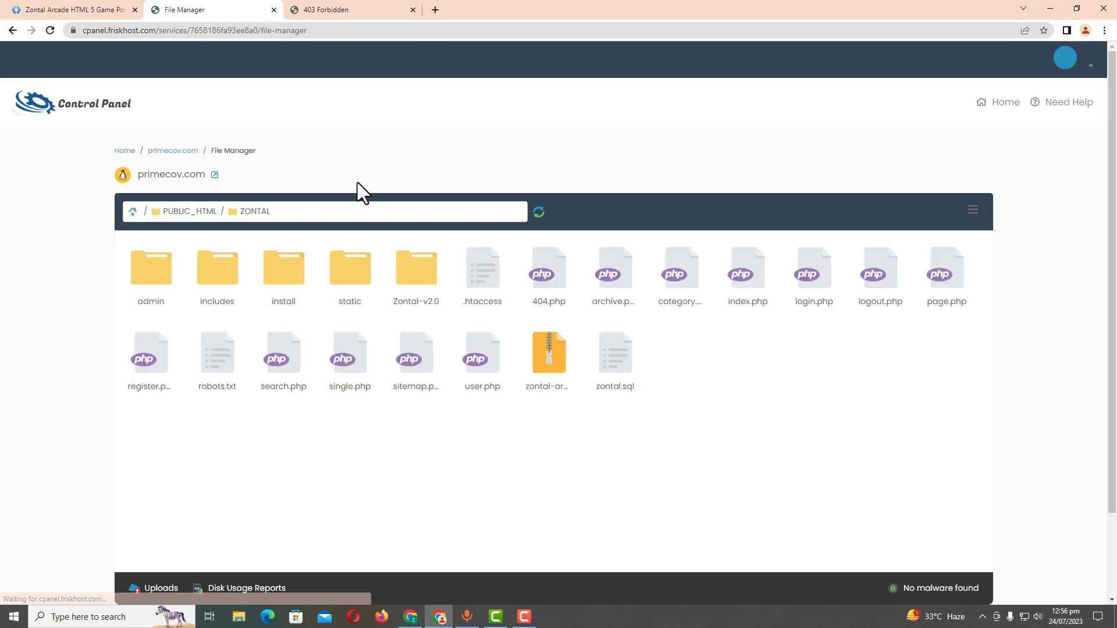
pyautogui.rightClick(406, 274)
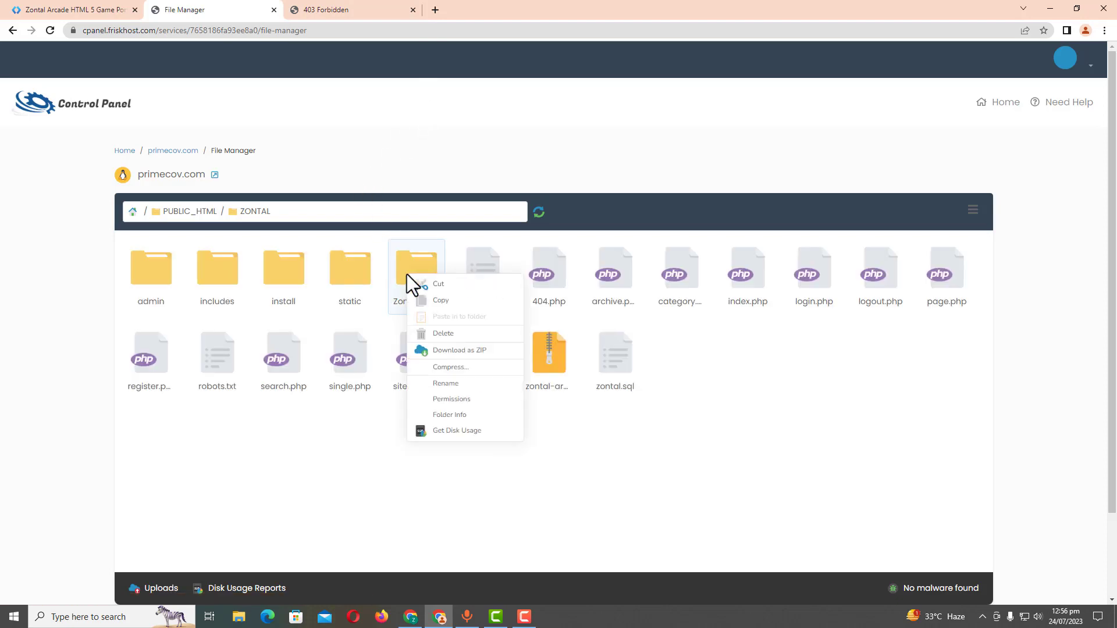
pyautogui.click(443, 333)
pyautogui.click(710, 234)
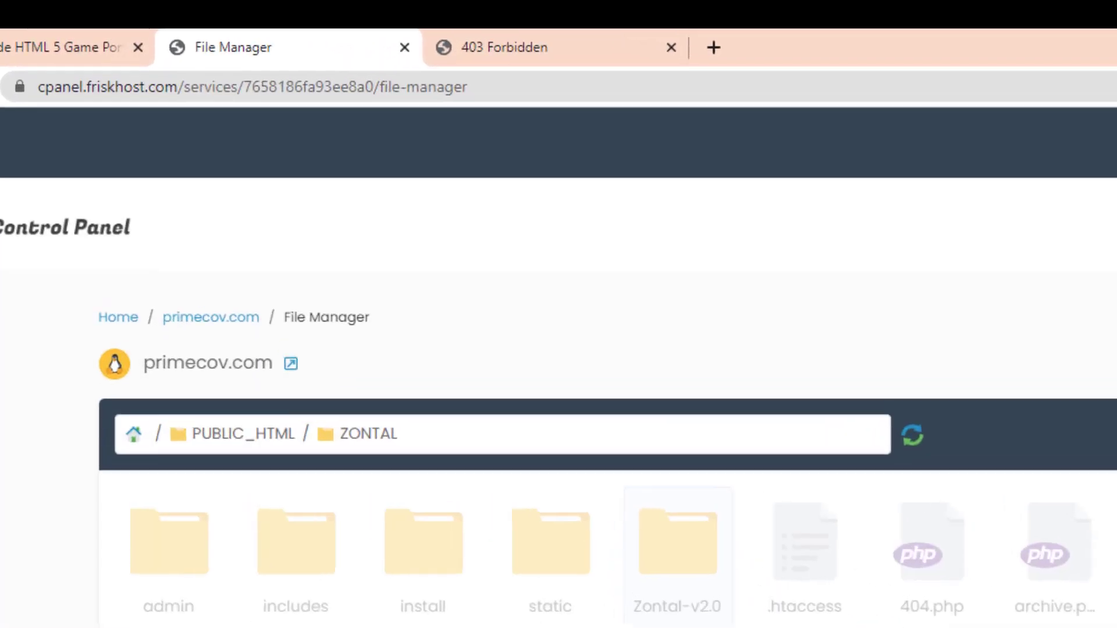
pyautogui.click(407, 15)
# Reload zontal.primecov.com, accept the terms and pass the requirements check to the SQL Host Name field
pyautogui.click(50, 30)
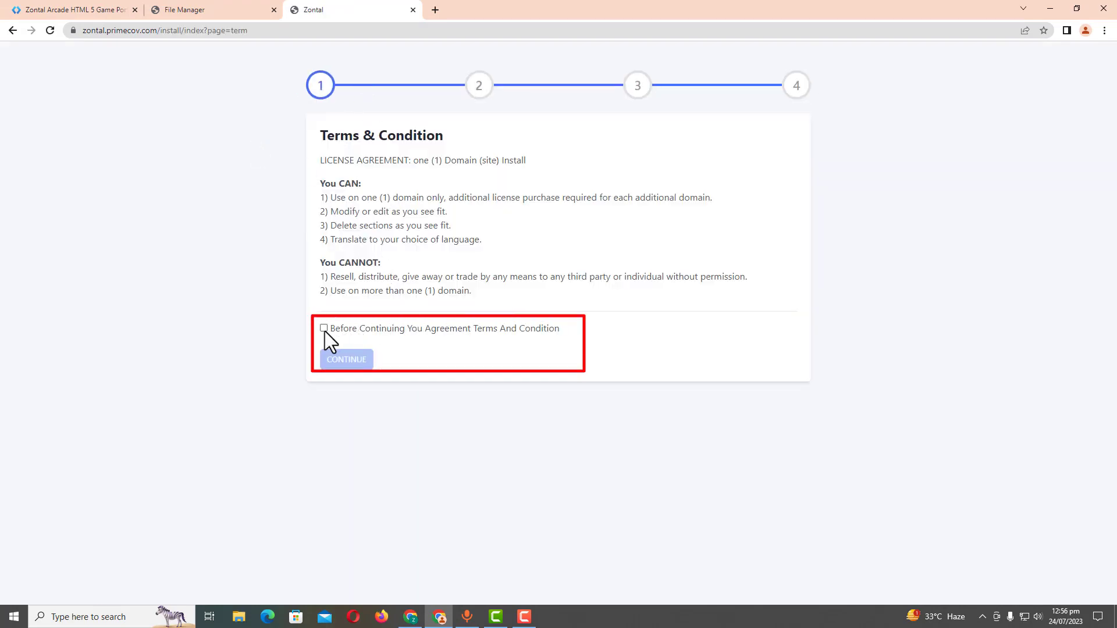
pyautogui.click(324, 328)
pyautogui.click(351, 358)
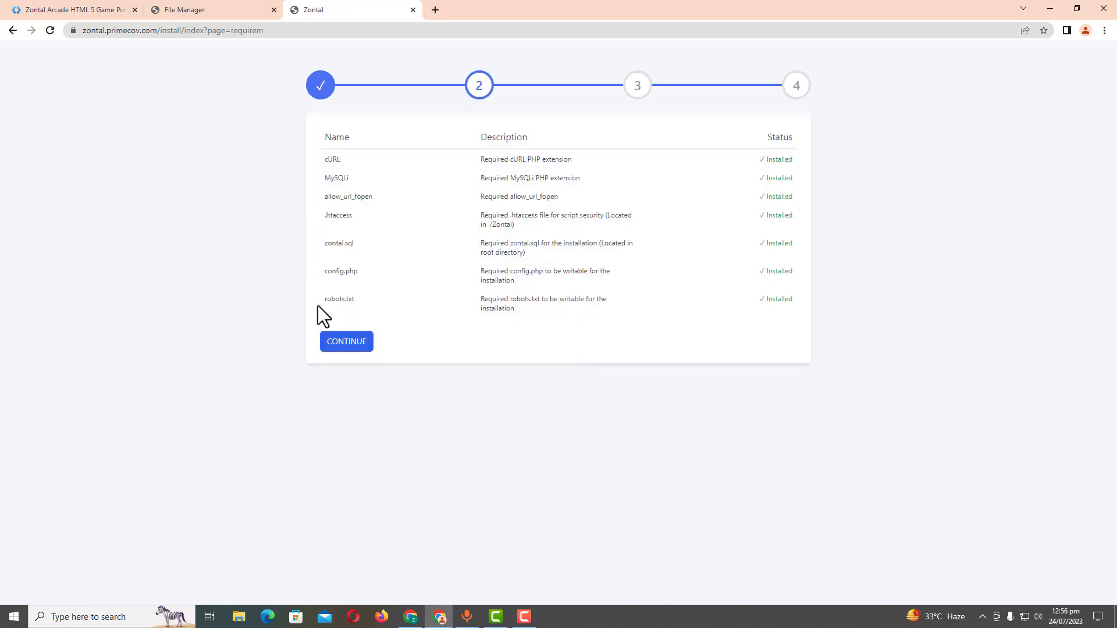
pyautogui.click(346, 347)
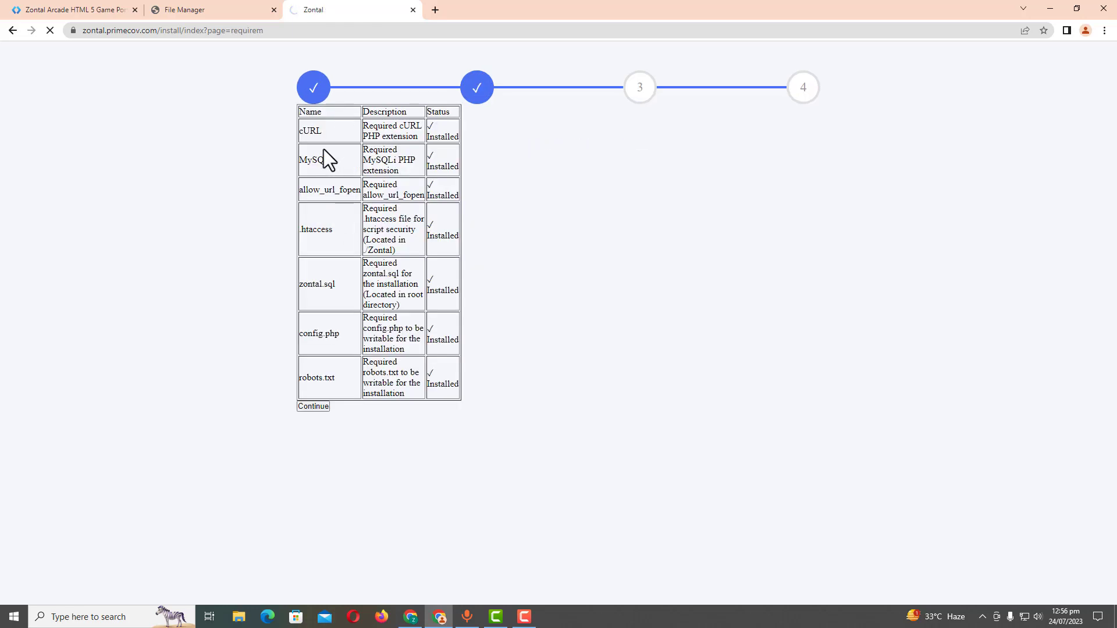
pyautogui.click(389, 170)
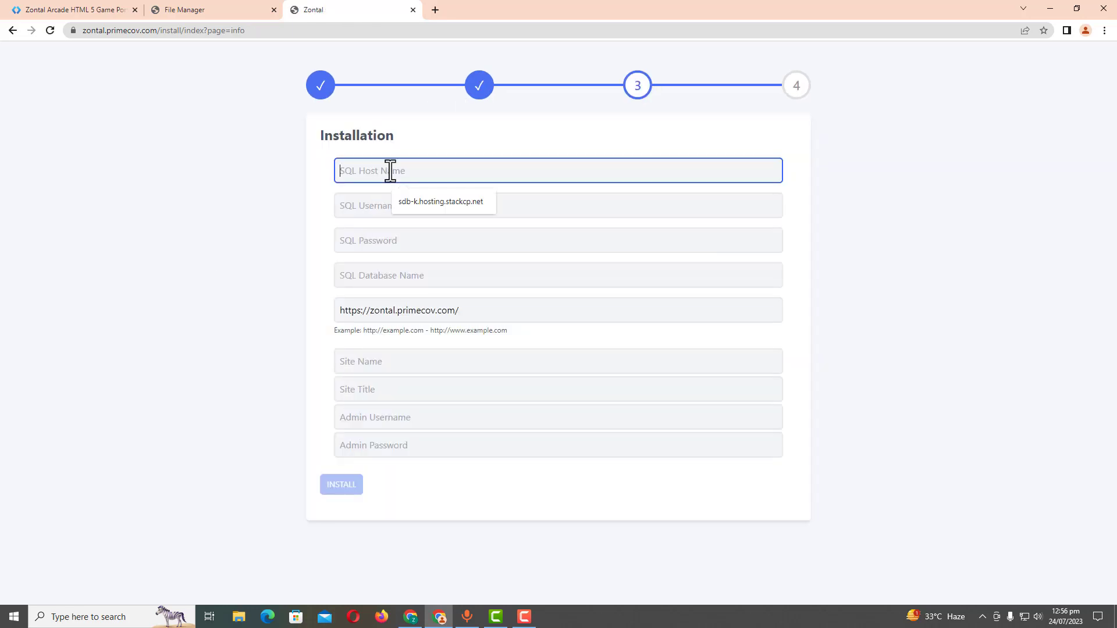
pyautogui.click(188, 1)
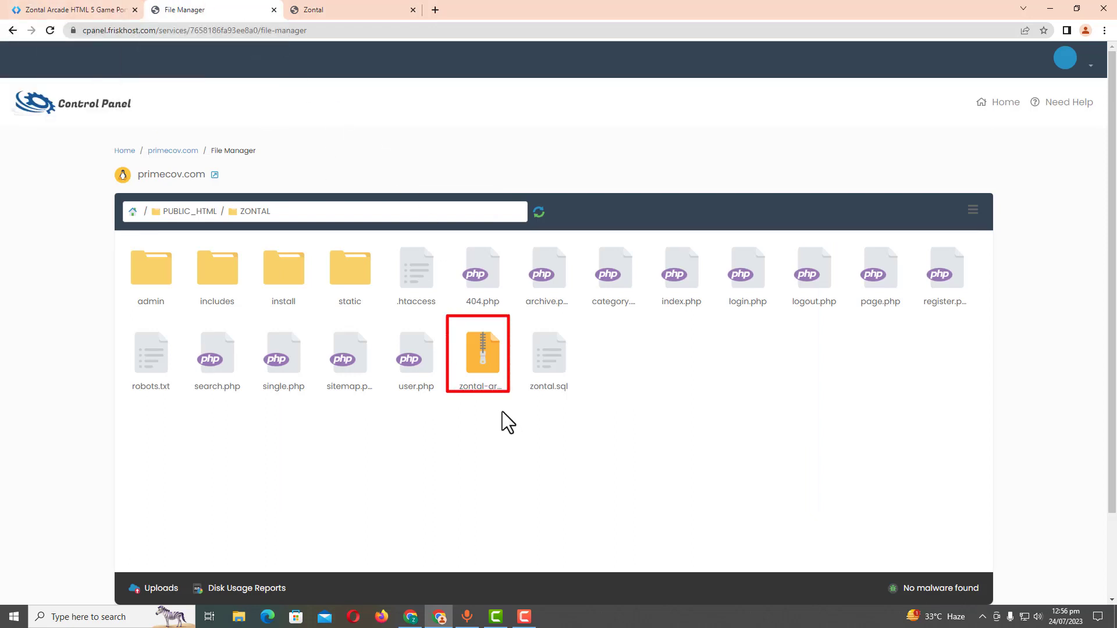
# Delete the zontal-arcade zip from the ZONTAL folder, keeping the script files and zontal.sql
pyautogui.rightClick(483, 364)
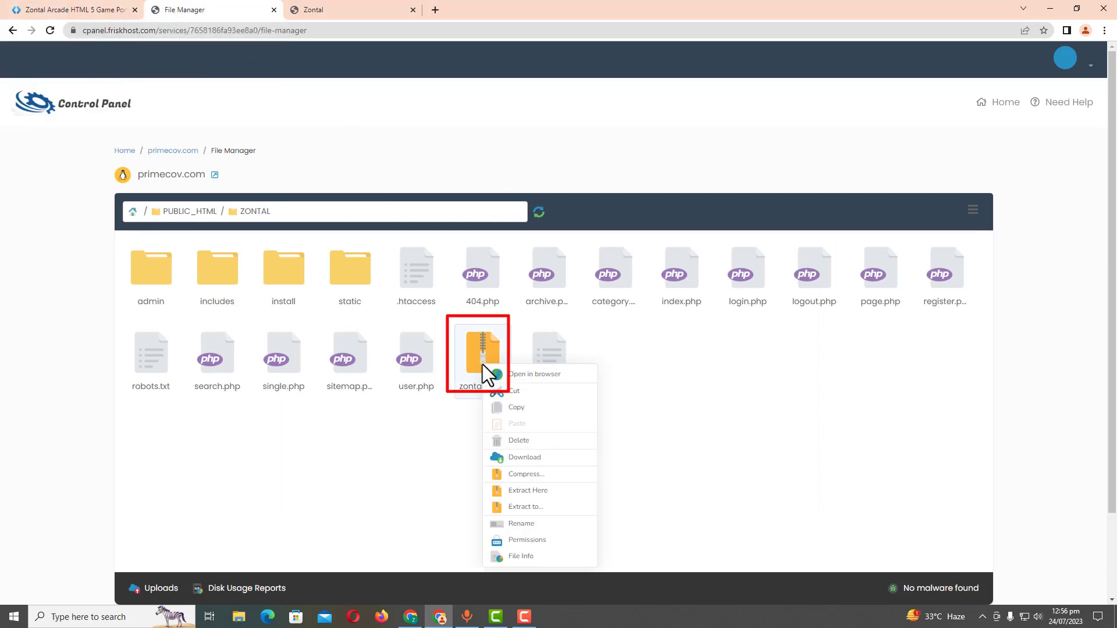
pyautogui.click(520, 440)
pyautogui.click(712, 280)
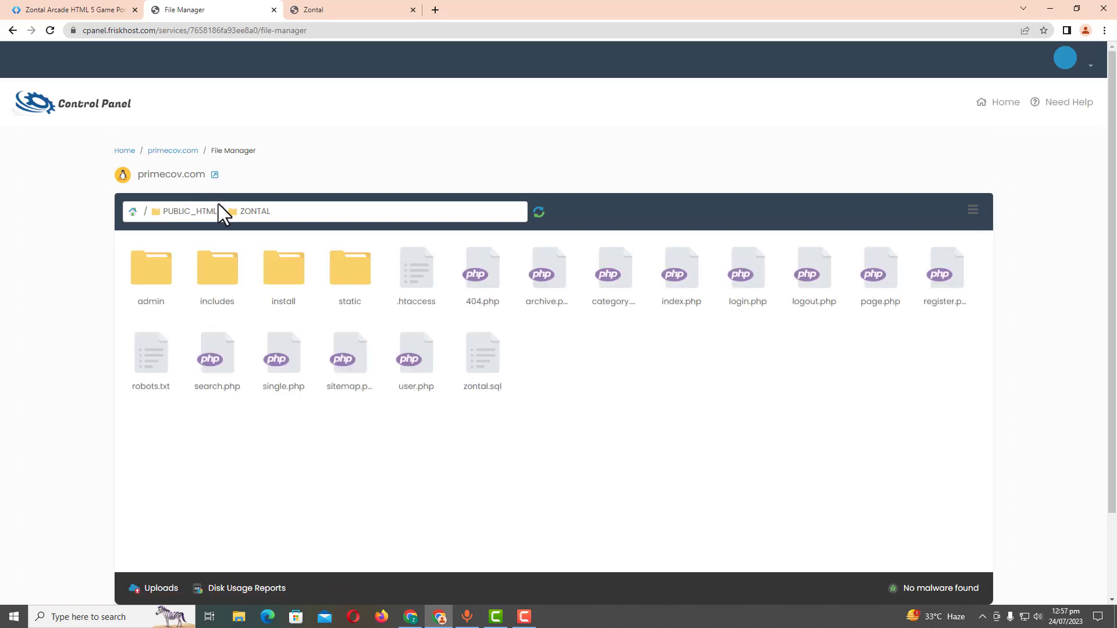
pyautogui.click(84, 111)
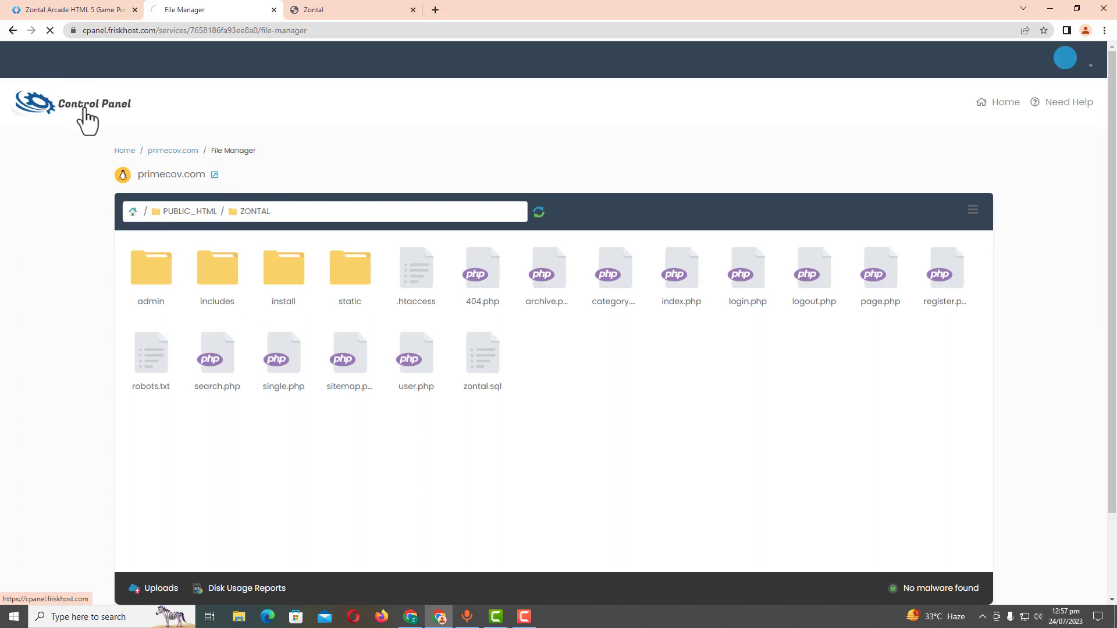
# Go to the MySQL Databases page under Web Tools in the service overview
pyautogui.click(337, 8)
pyautogui.click(421, 175)
pyautogui.click(418, 366)
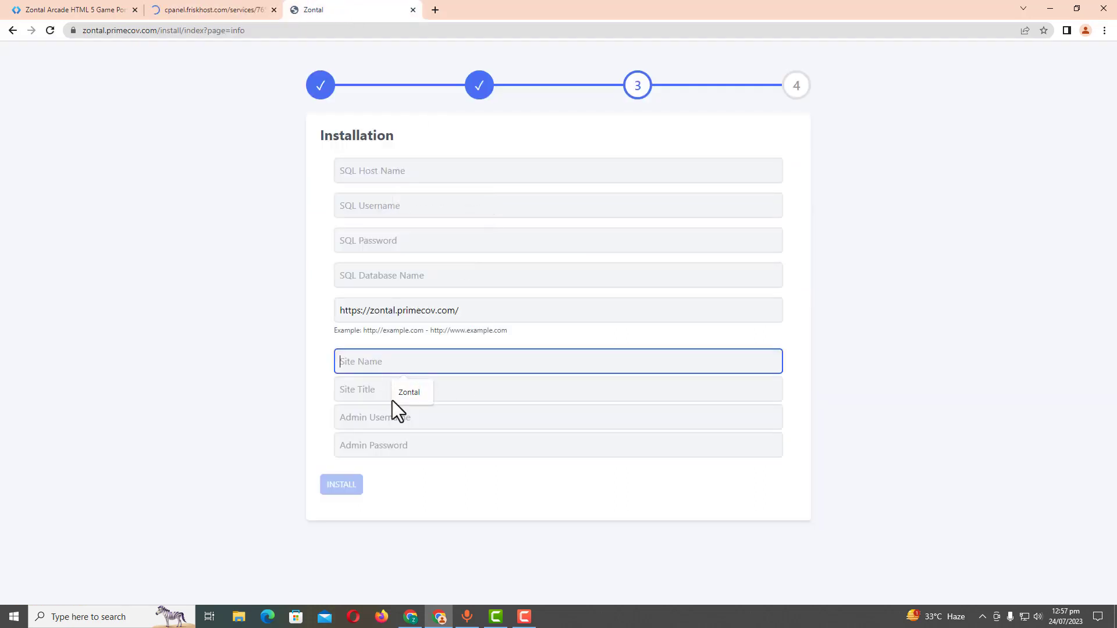
pyautogui.click(204, 10)
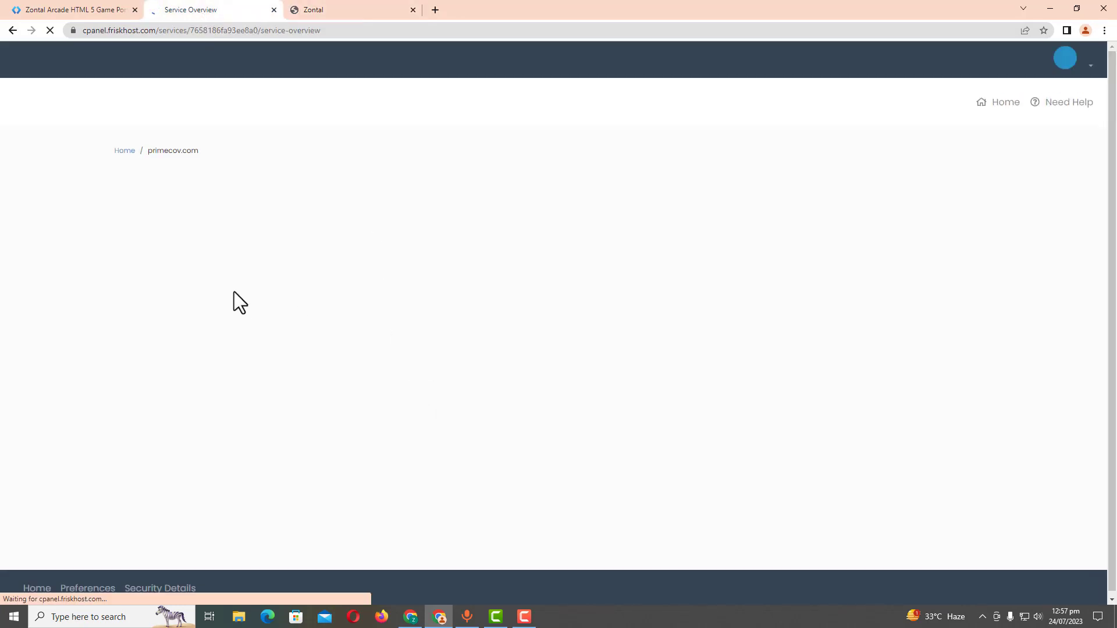
pyautogui.scroll(-6, 234, 292)
pyautogui.scroll(-2, 234, 292)
pyautogui.scroll(-2, 235, 302)
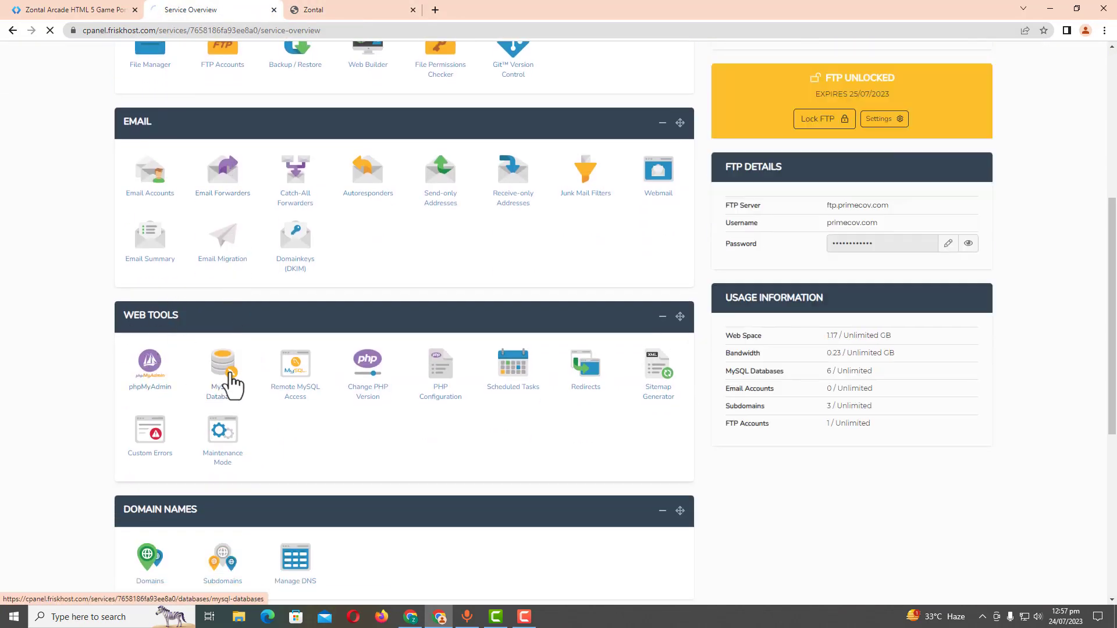
pyautogui.click(233, 381)
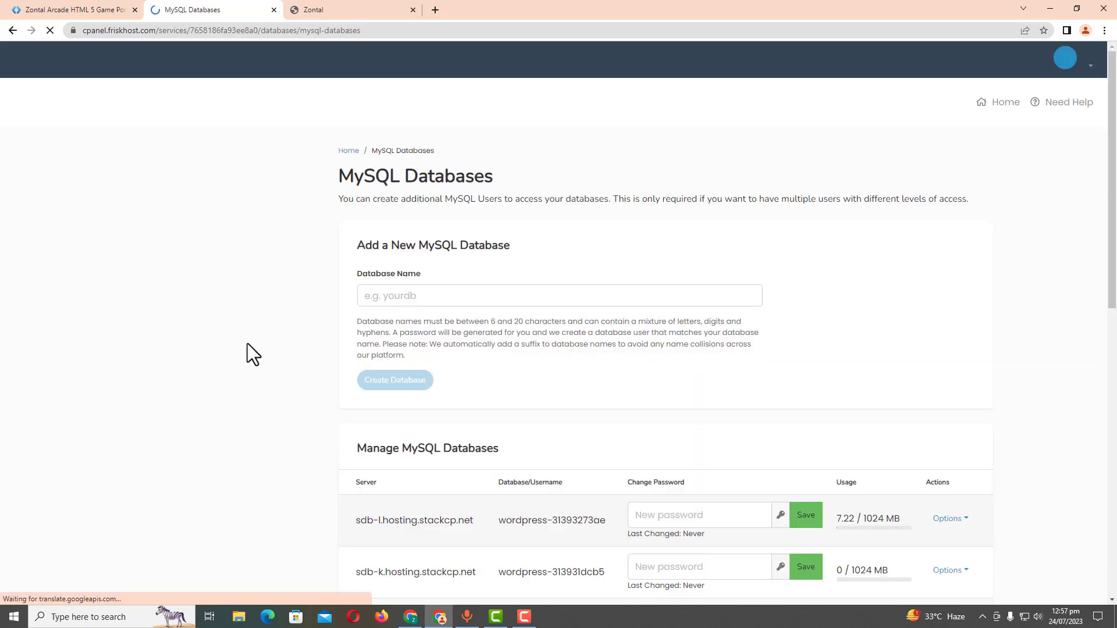
# Create a new MySQL database named zontal
pyautogui.scroll(-1, 408, 314)
pyautogui.click(467, 237)
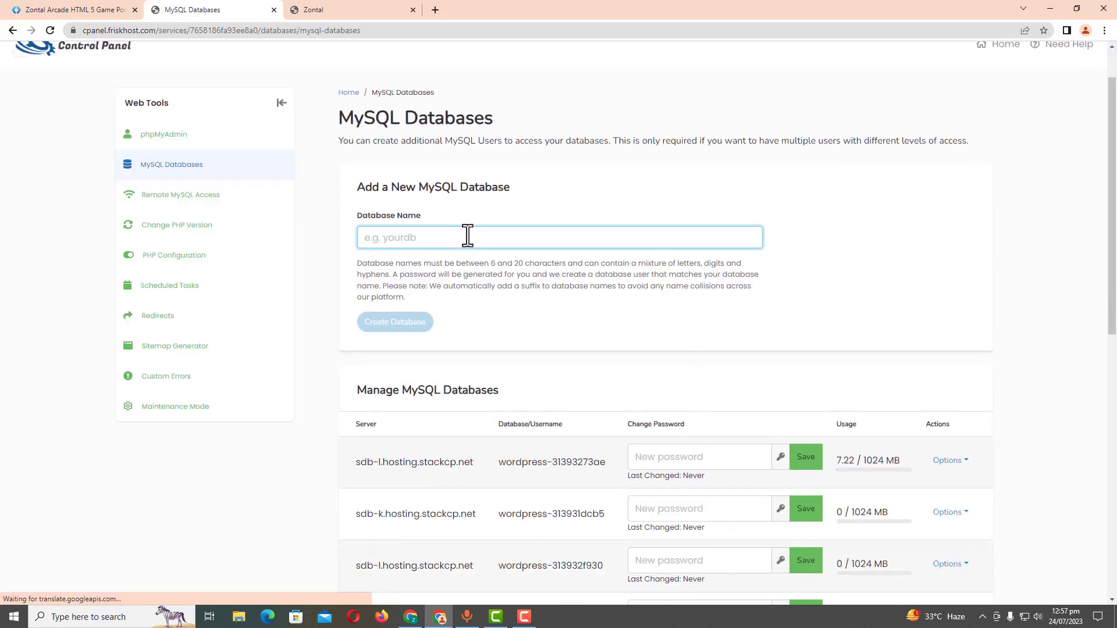
pyautogui.write('zontal')
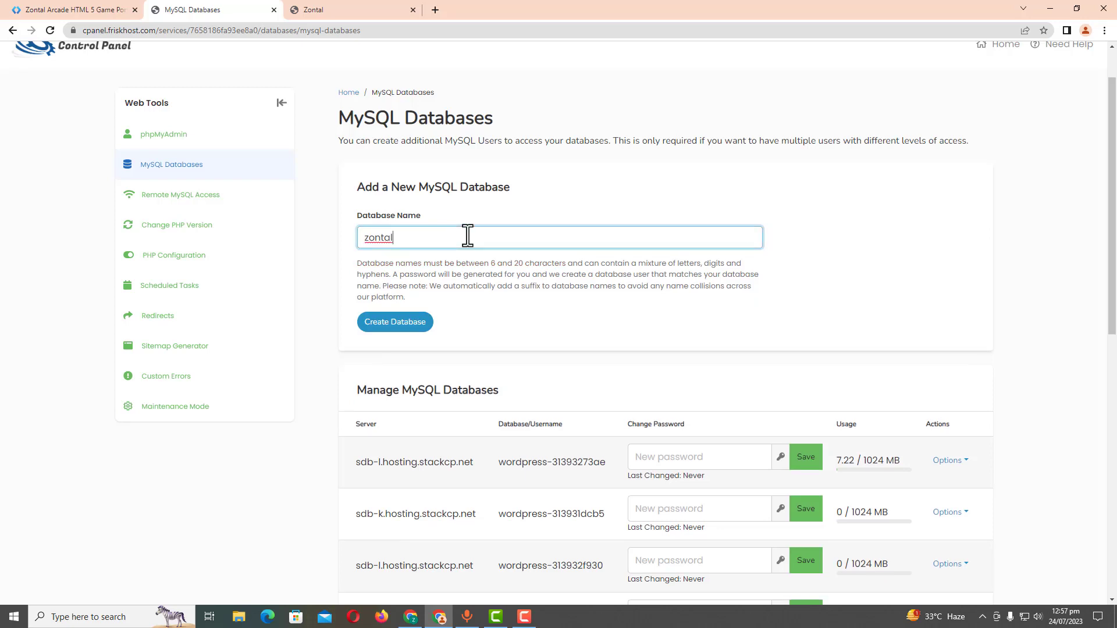
pyautogui.click(411, 322)
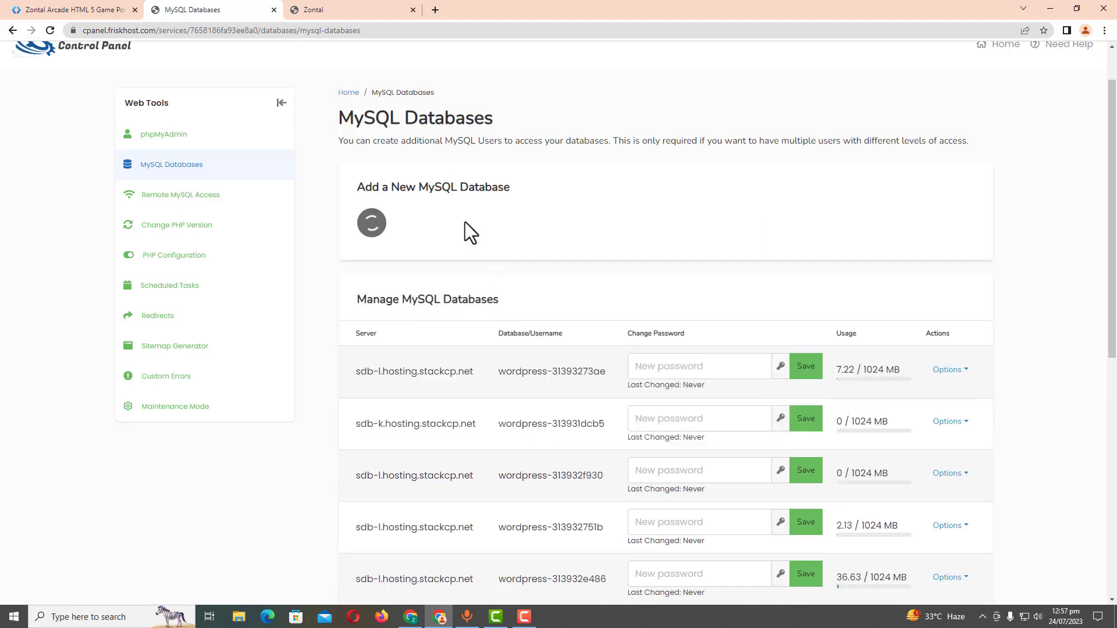
pyautogui.scroll(-3, 459, 221)
# Copy the SQL host sdb-l.hosting.stackcp.net into the installer's SQL Host Name field
pyautogui.scroll(-8, 459, 221)
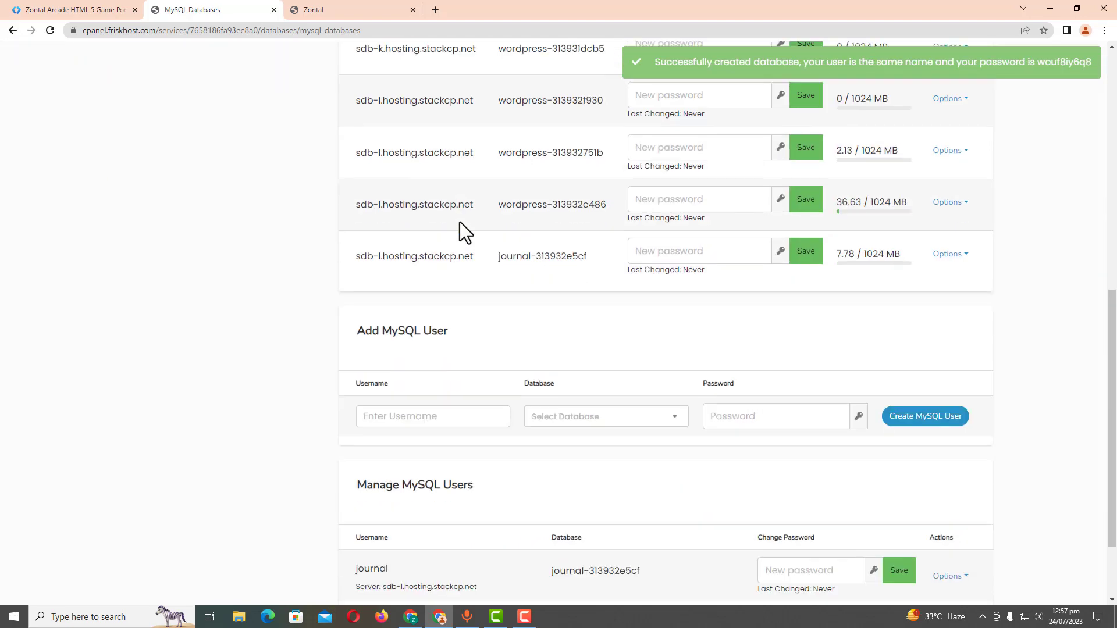
pyautogui.scroll(-2, 459, 222)
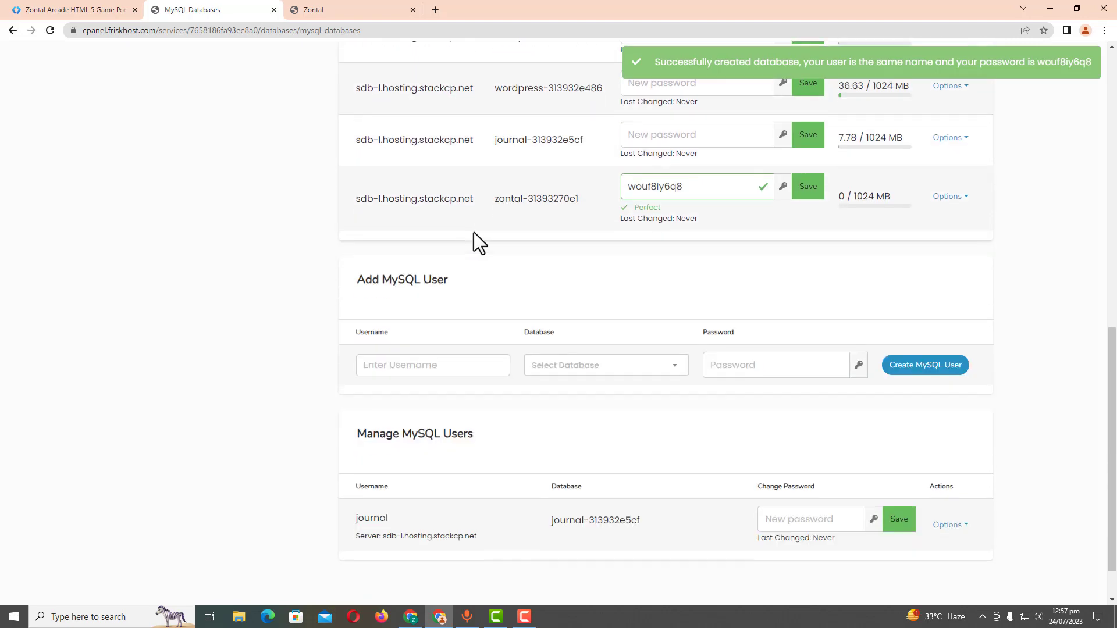
pyautogui.tripleClick(429, 198)
pyautogui.hotkey('ctrl', 'c')
pyautogui.click(559, 17)
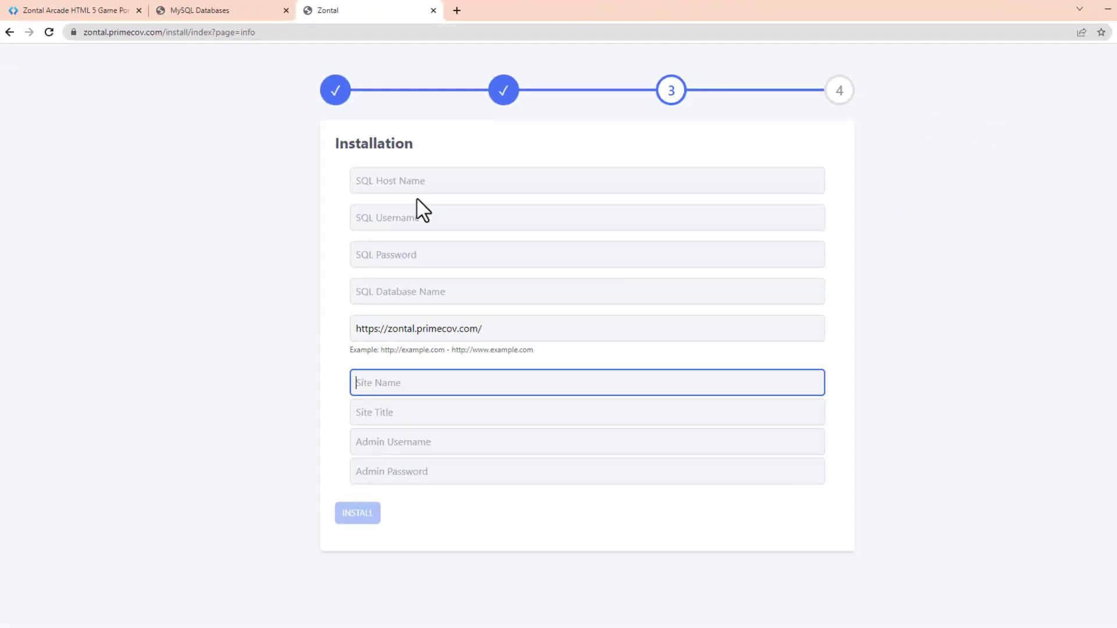
pyautogui.click(467, 195)
pyautogui.hotkey('ctrl', 'v')
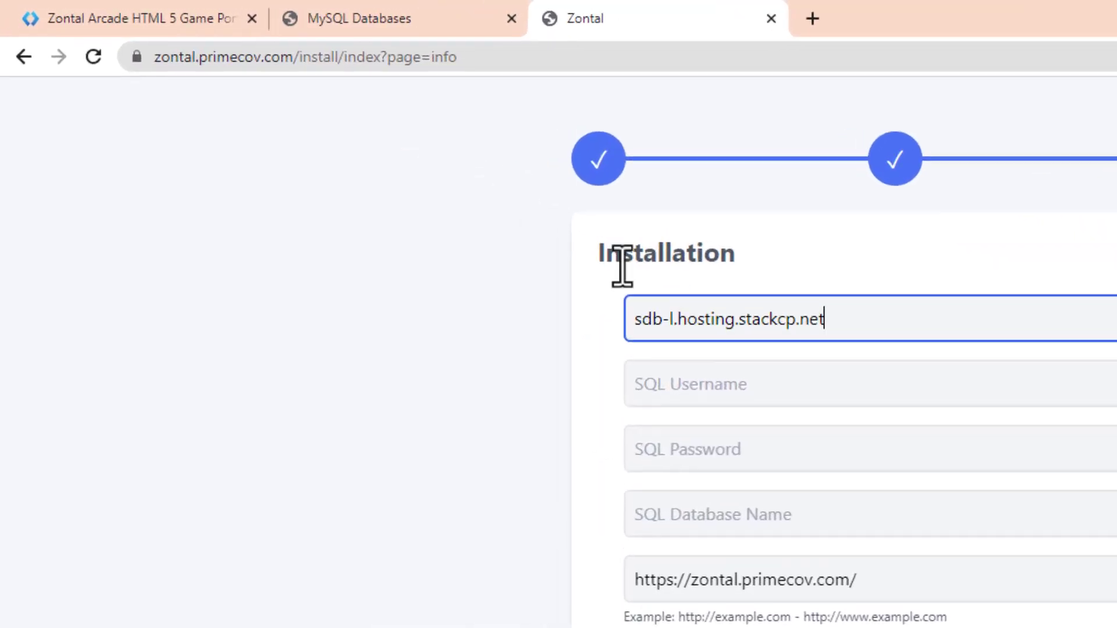
# Copy the database name zontal-31393270e1 into the installer's SQL Database Name field
pyautogui.click(192, 9)
pyautogui.doubleClick(556, 198)
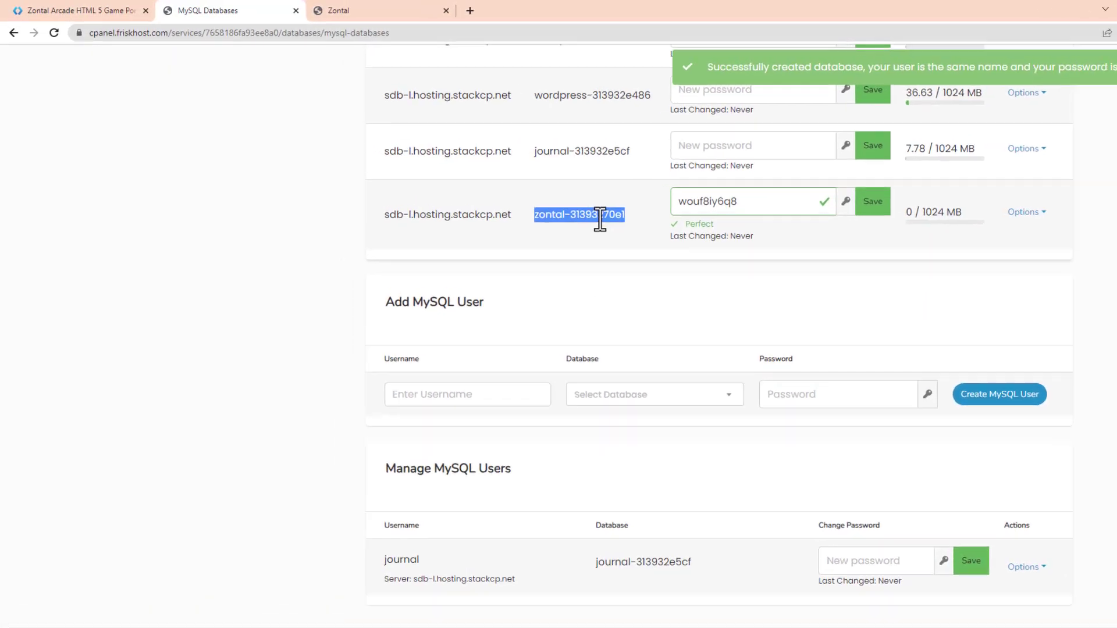
pyautogui.click(314, 10)
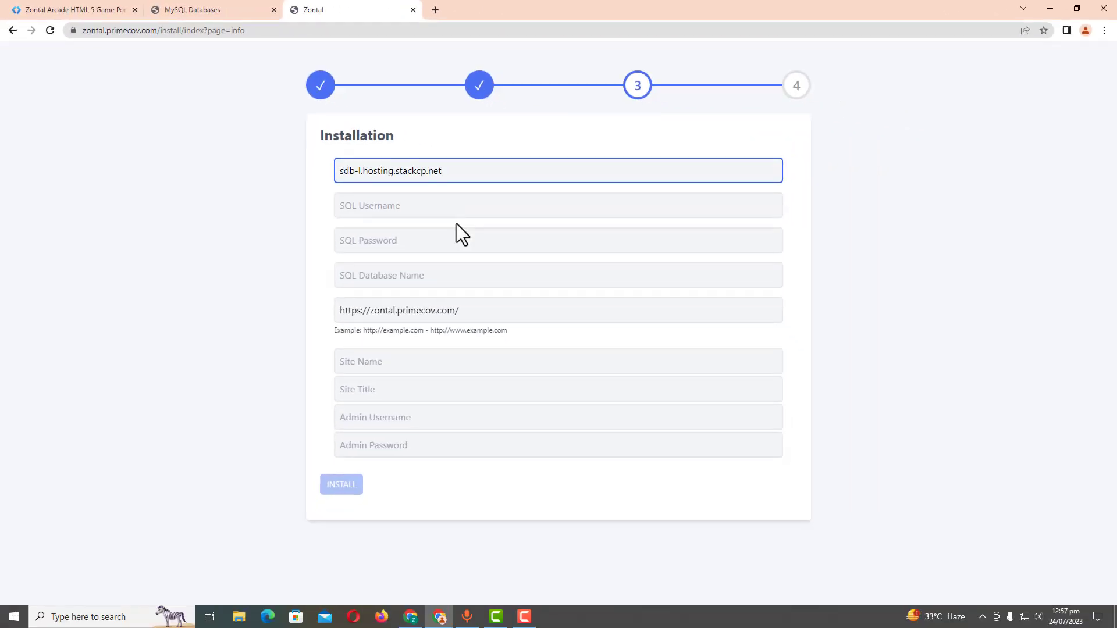
pyautogui.click(415, 274)
pyautogui.write('zontal-31393270e1')
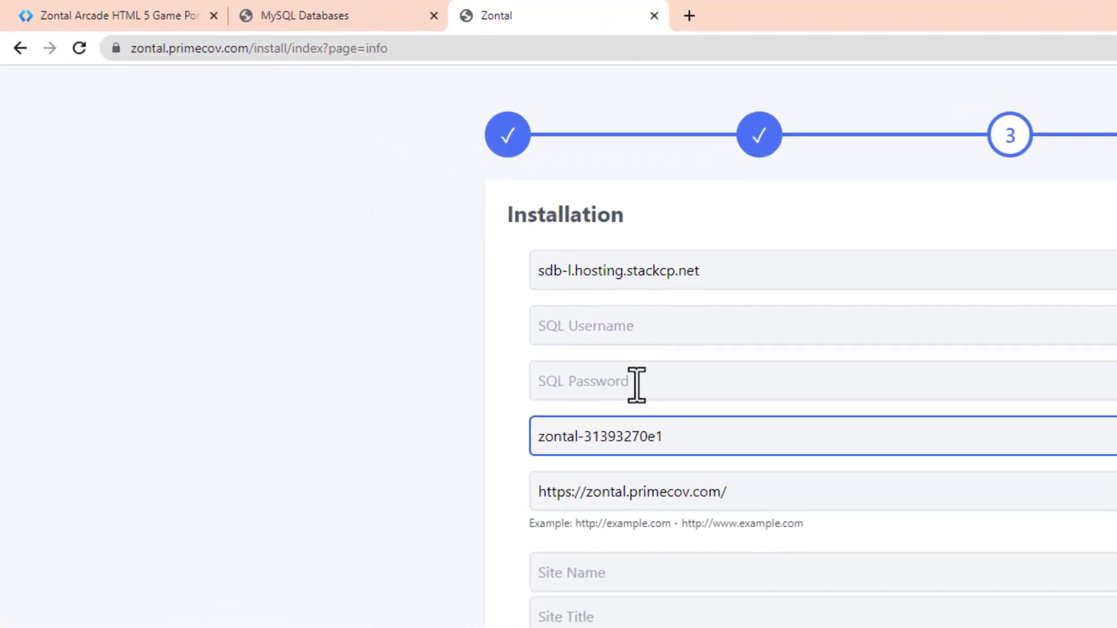
# Put the generated password in the new-user form and installer SQL Password, and select the zontal database
pyautogui.click(250, 11)
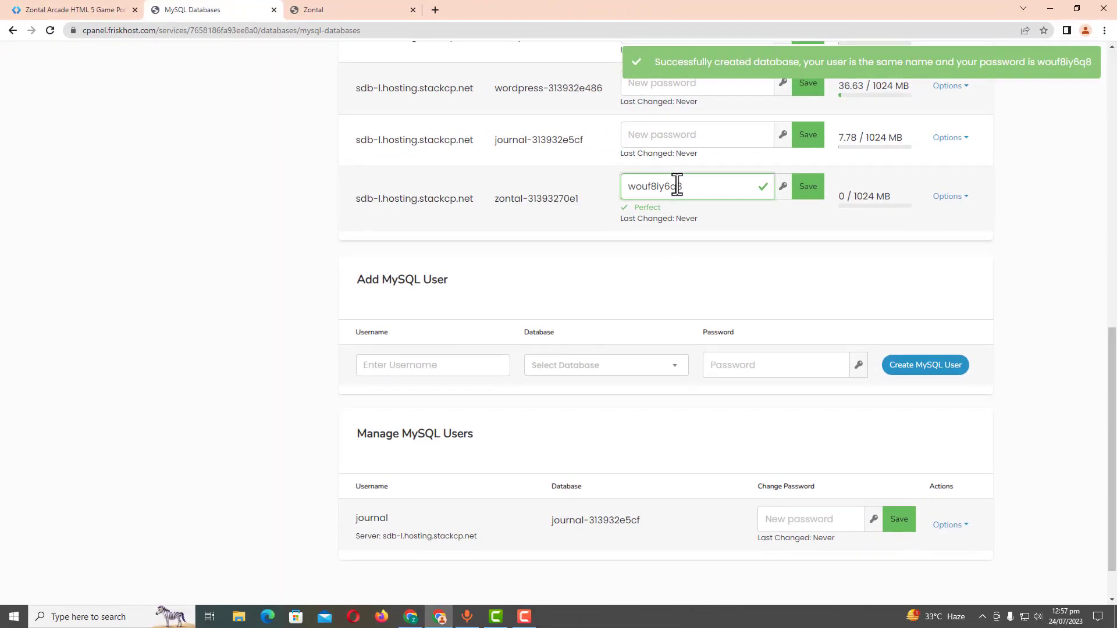
pyautogui.doubleClick(677, 185)
pyautogui.hotkey('ctrl', 'c')
pyautogui.click(778, 372)
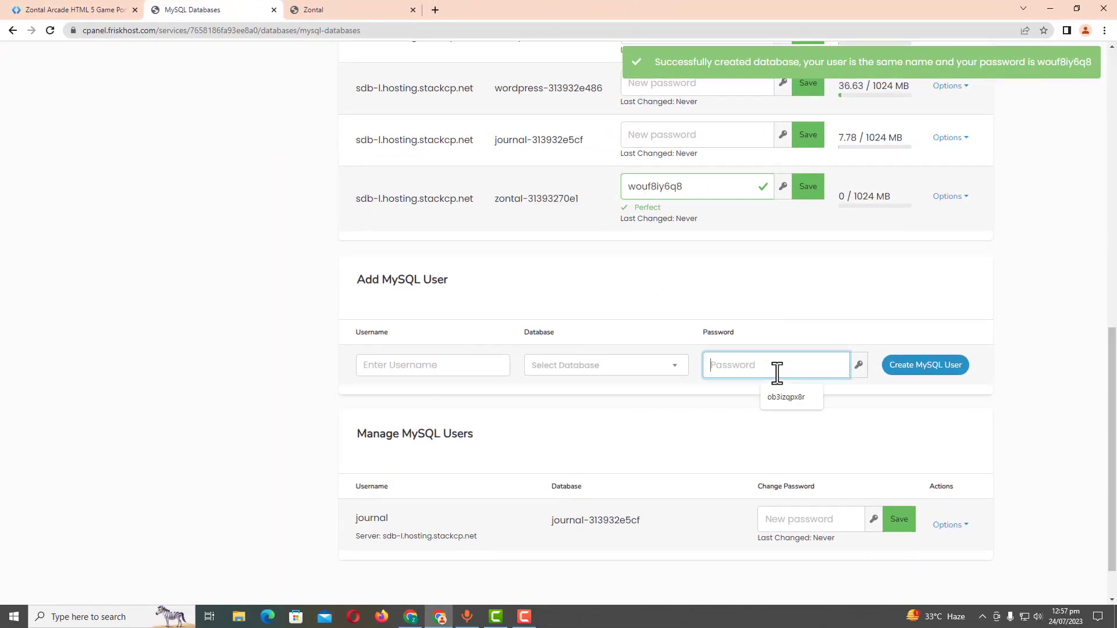
pyautogui.hotkey('ctrl', 'v')
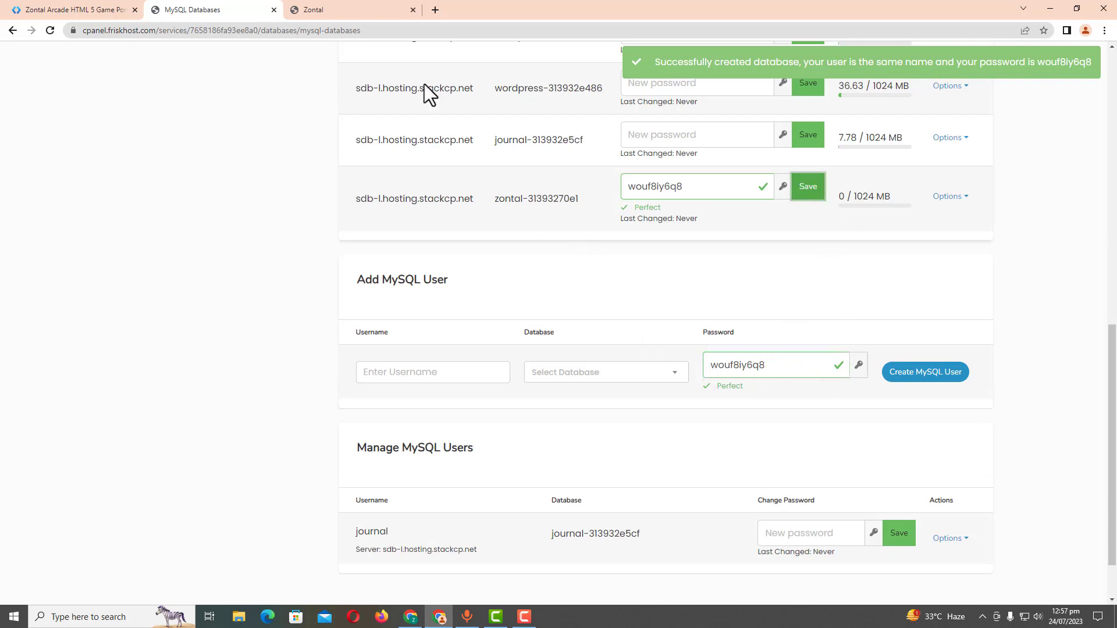
pyautogui.hotkey('ctrl', 'Tab')
pyautogui.click(427, 244)
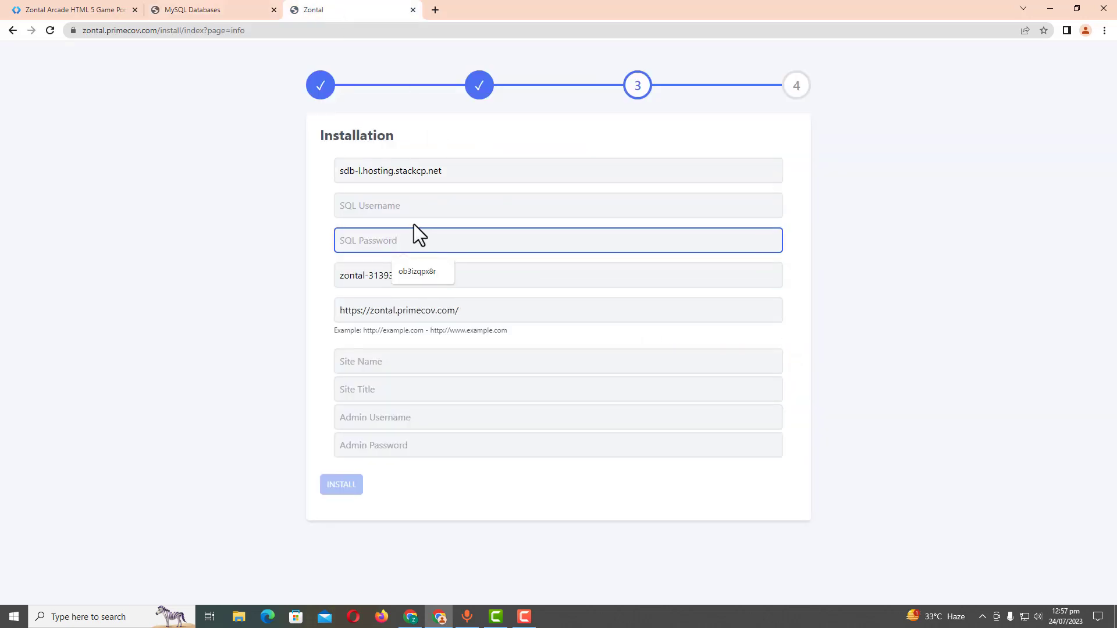
pyautogui.hotkey('ctrl', 'v')
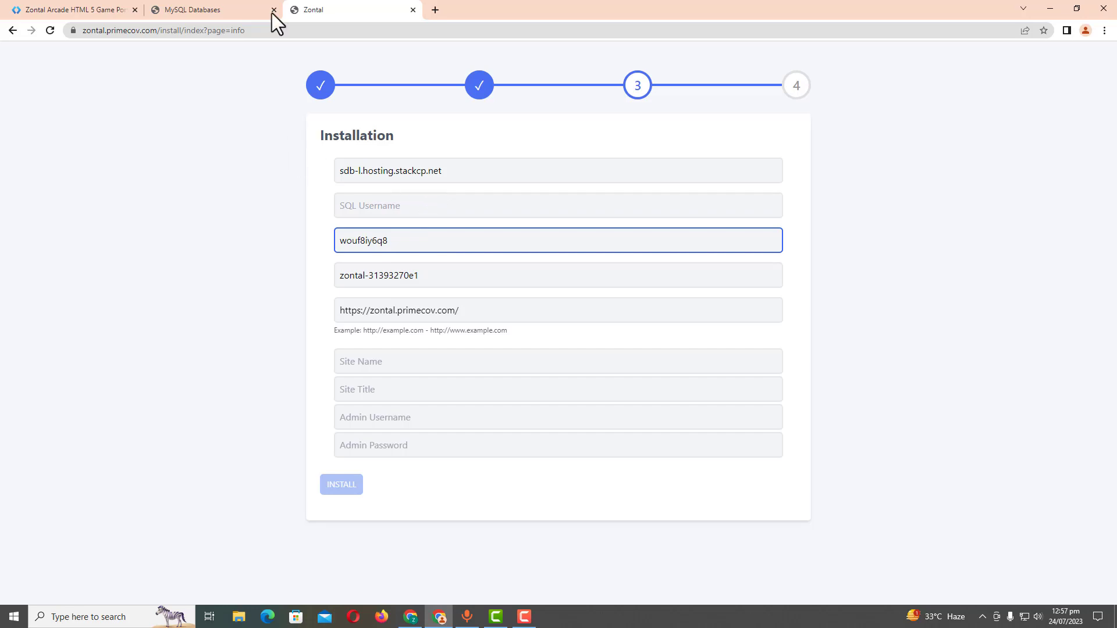
pyautogui.click(268, 13)
pyautogui.click(577, 364)
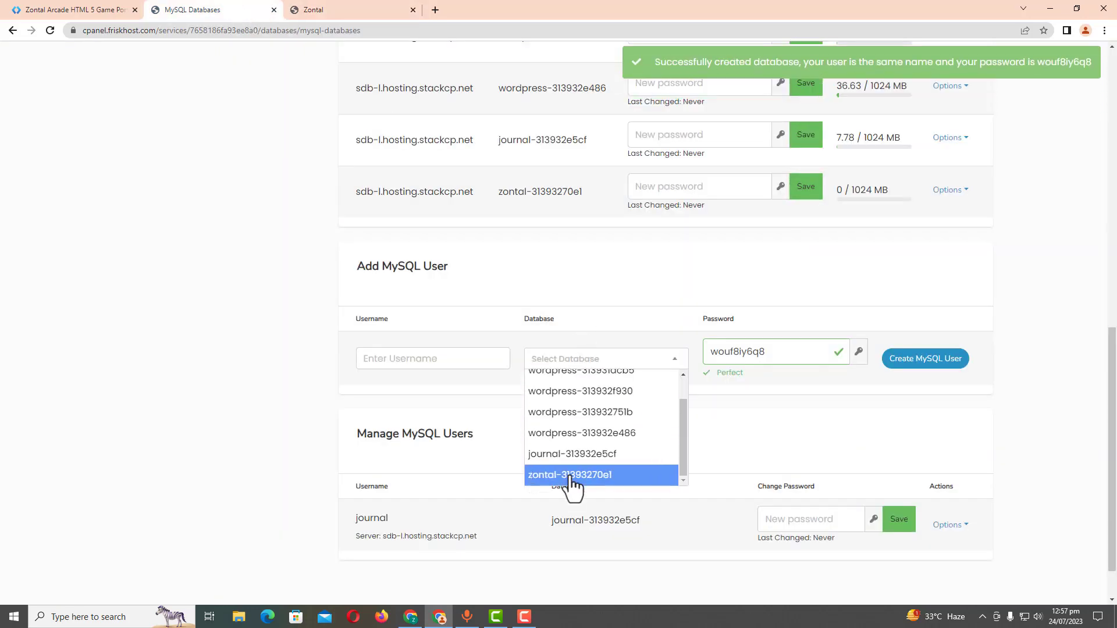
# Create MySQL user zontal for database zontal-31393270e1 with the generated password
pyautogui.click(573, 476)
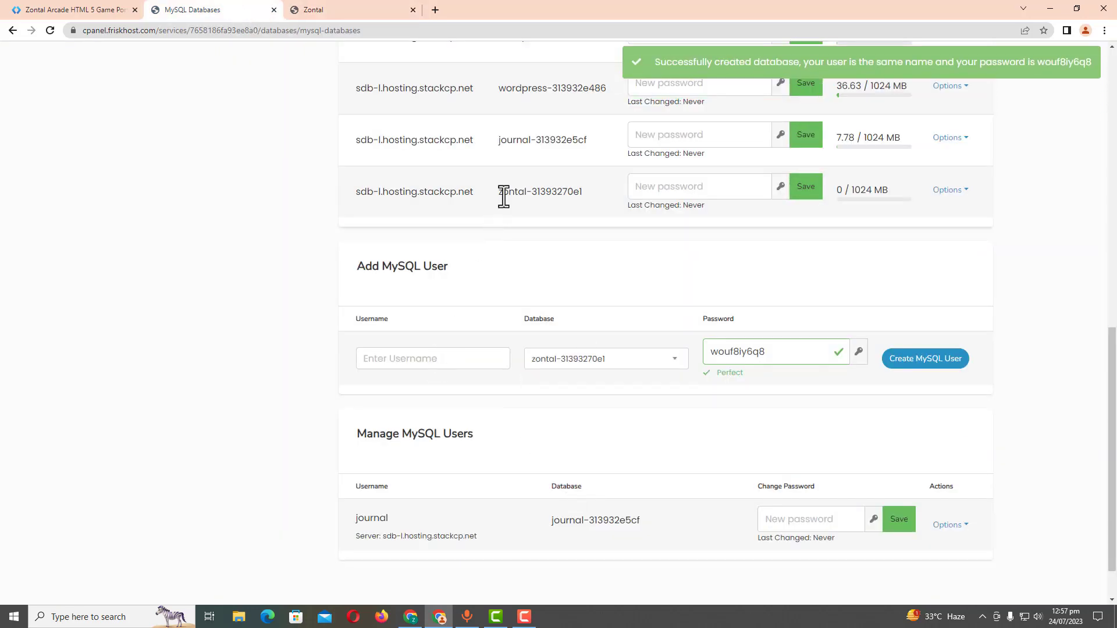
pyautogui.moveTo(499, 192); pyautogui.dragTo(527, 192)
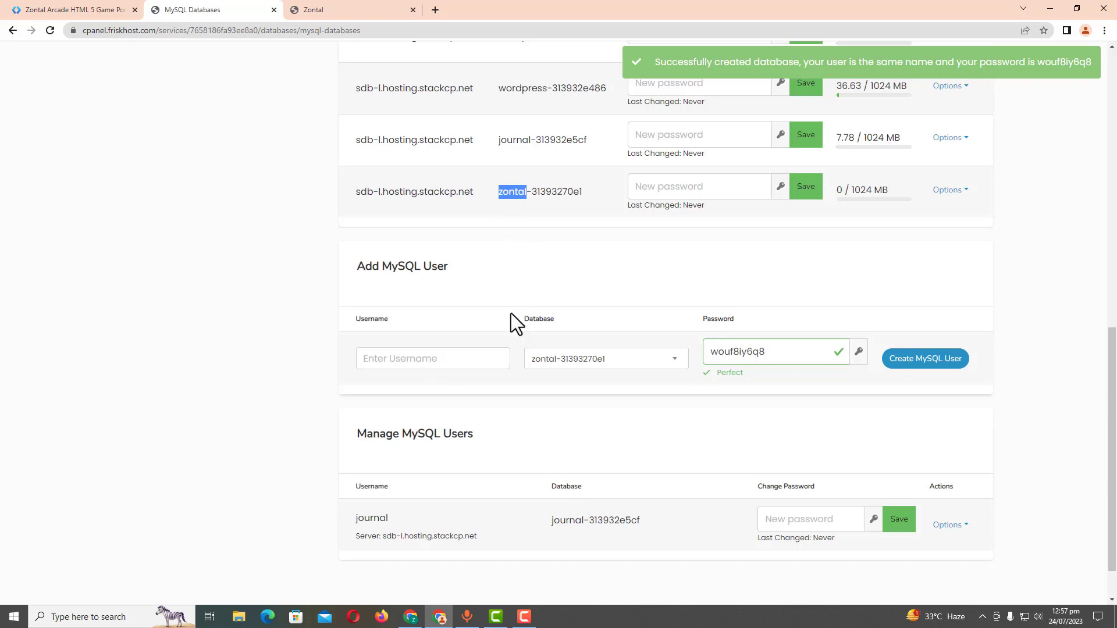
pyautogui.click(439, 361)
pyautogui.hotkey('ctrl', 'v')
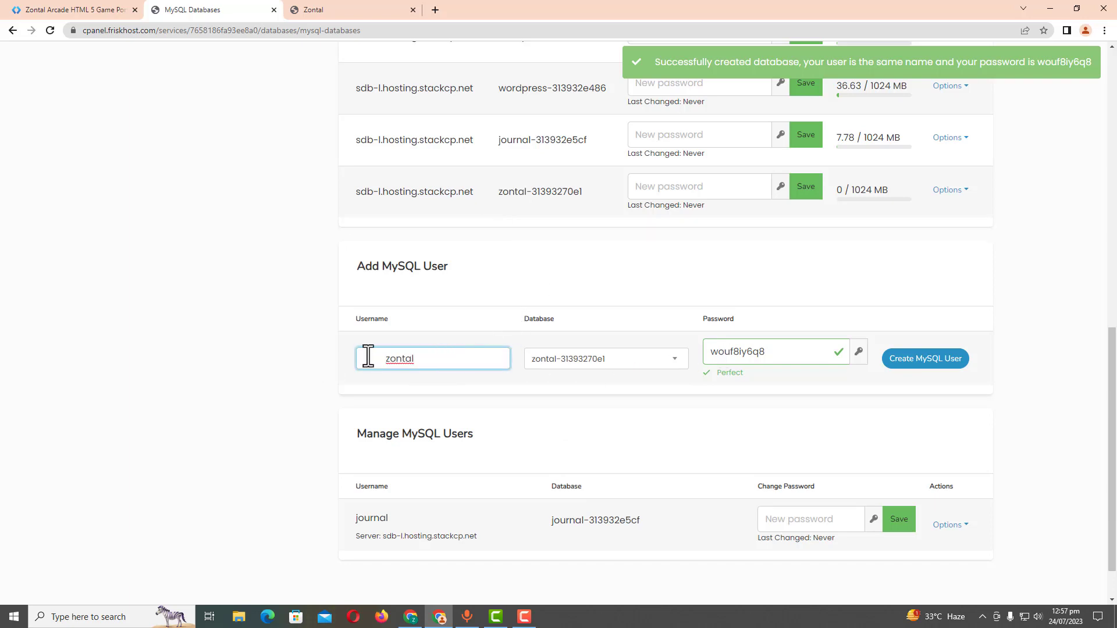
pyautogui.doubleClick(366, 358)
pyautogui.press('BackSpace')
pyautogui.click(923, 365)
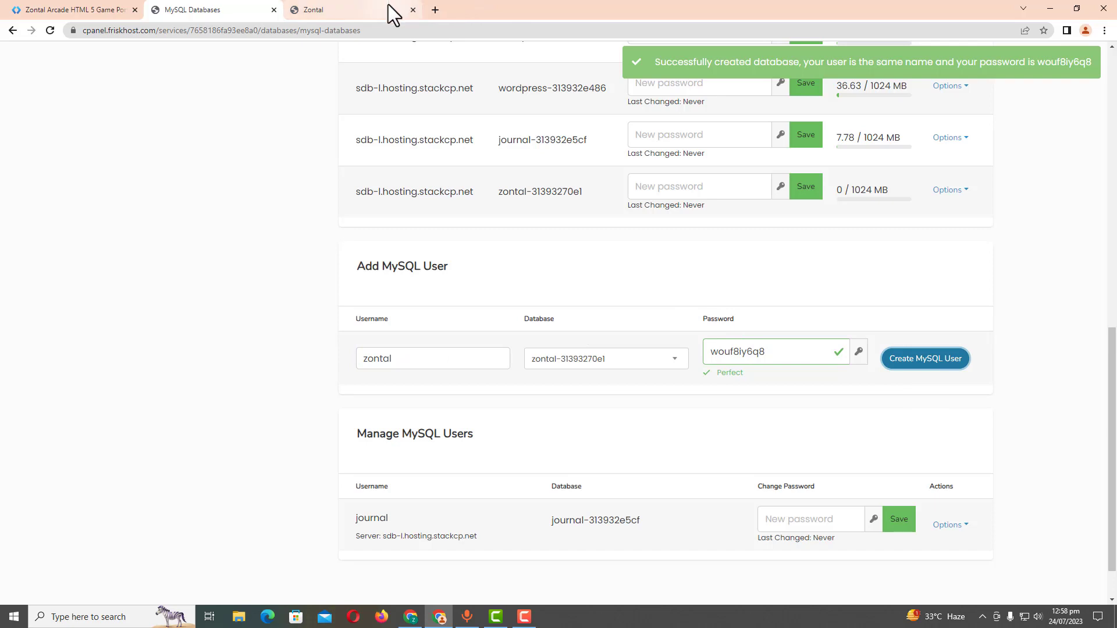
# Enter zontal as the installer's SQL Username
pyautogui.click(366, 11)
pyautogui.click(391, 201)
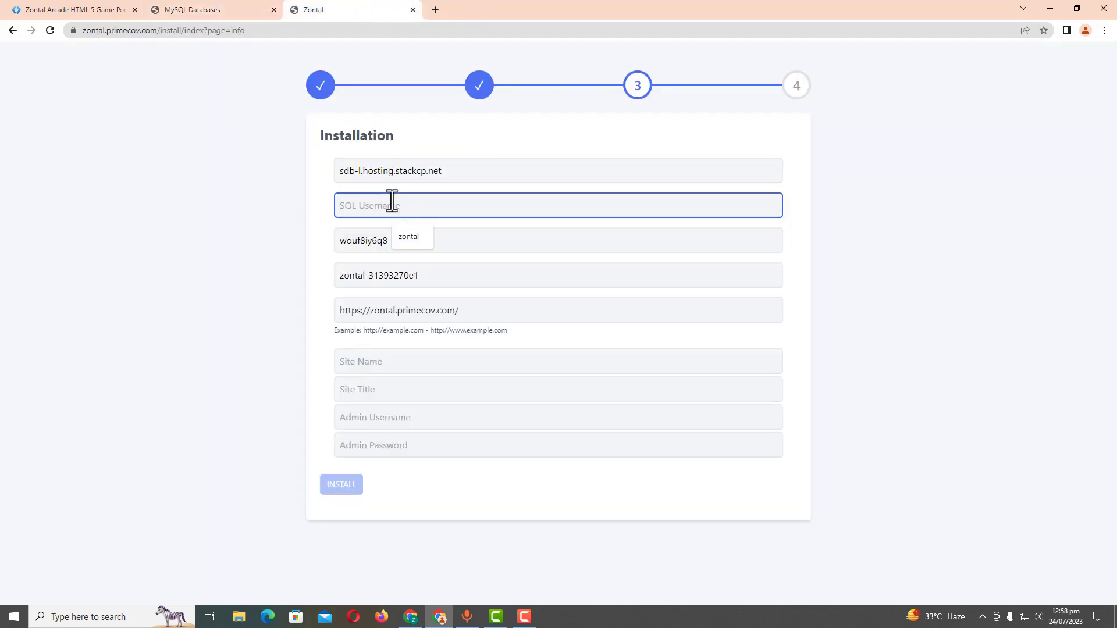
pyautogui.press('Down')
pyautogui.press('Return')
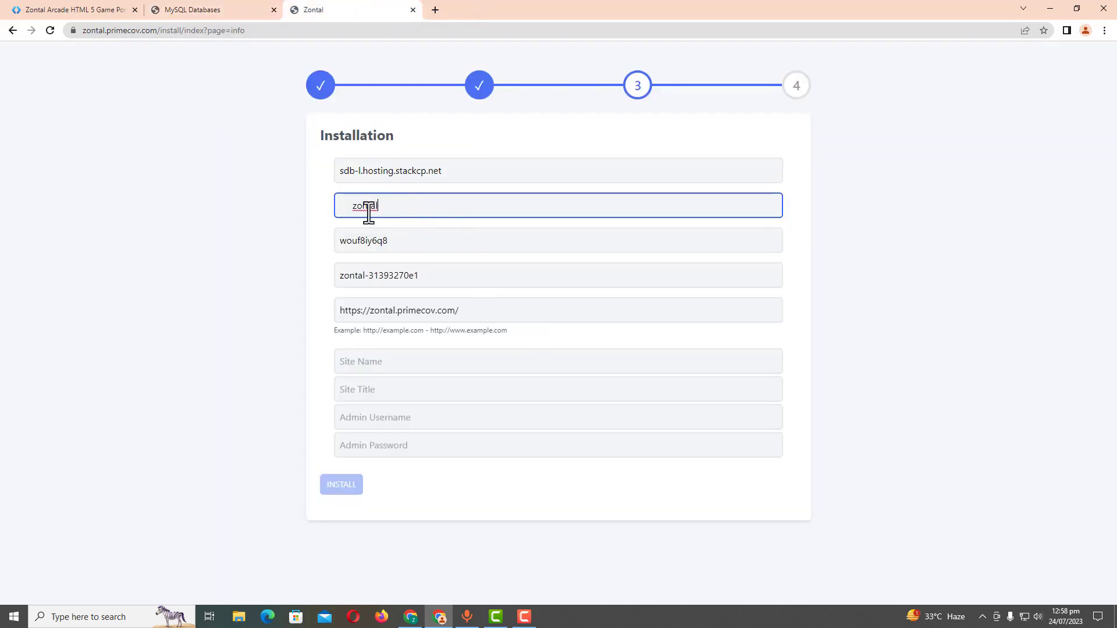
pyautogui.doubleClick(356, 205)
# Set site name and title to Zontal, fill the admin login, and run the install
pyautogui.click(401, 357)
pyautogui.write('Zontal')
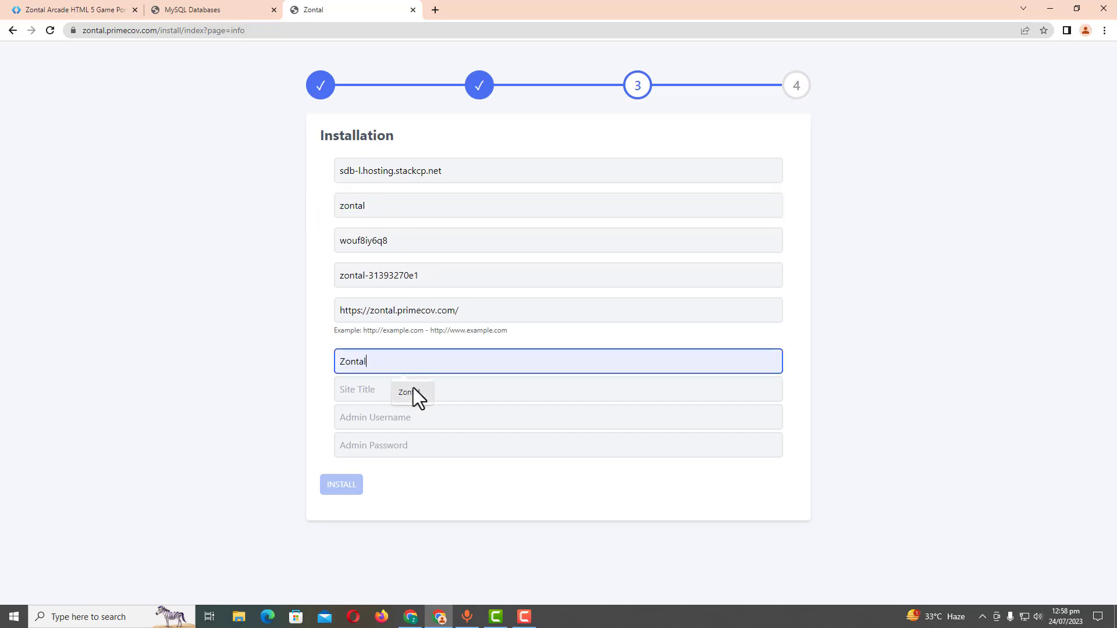
pyautogui.click(413, 387)
pyautogui.click(384, 390)
pyautogui.click(396, 420)
pyautogui.click(382, 416)
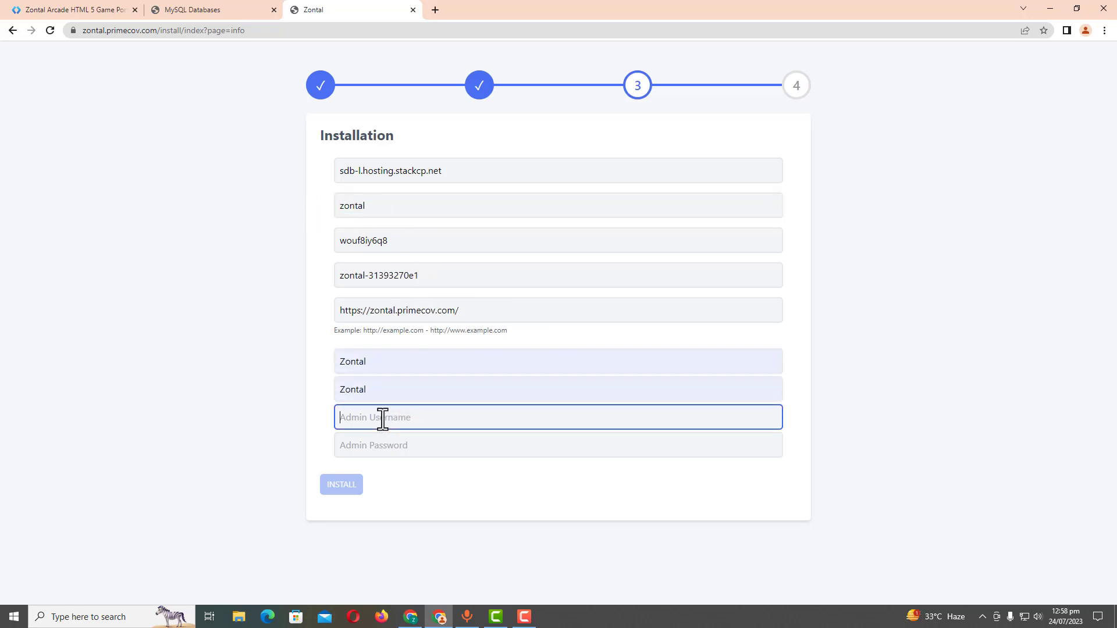
pyautogui.click(416, 453)
pyautogui.click(392, 448)
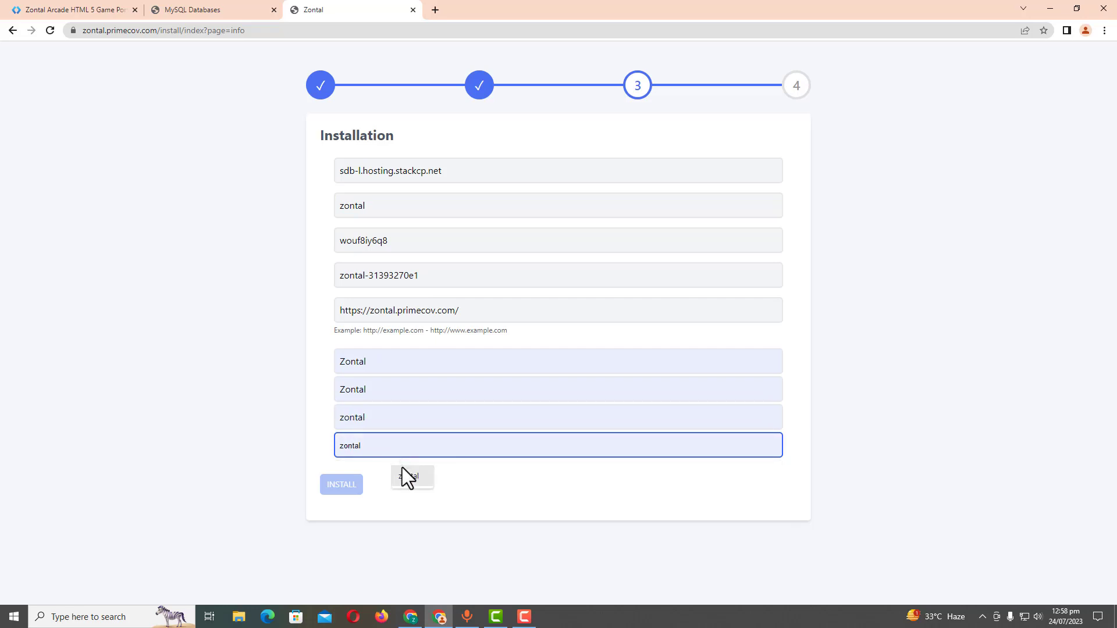
pyautogui.click(403, 473)
pyautogui.click(339, 486)
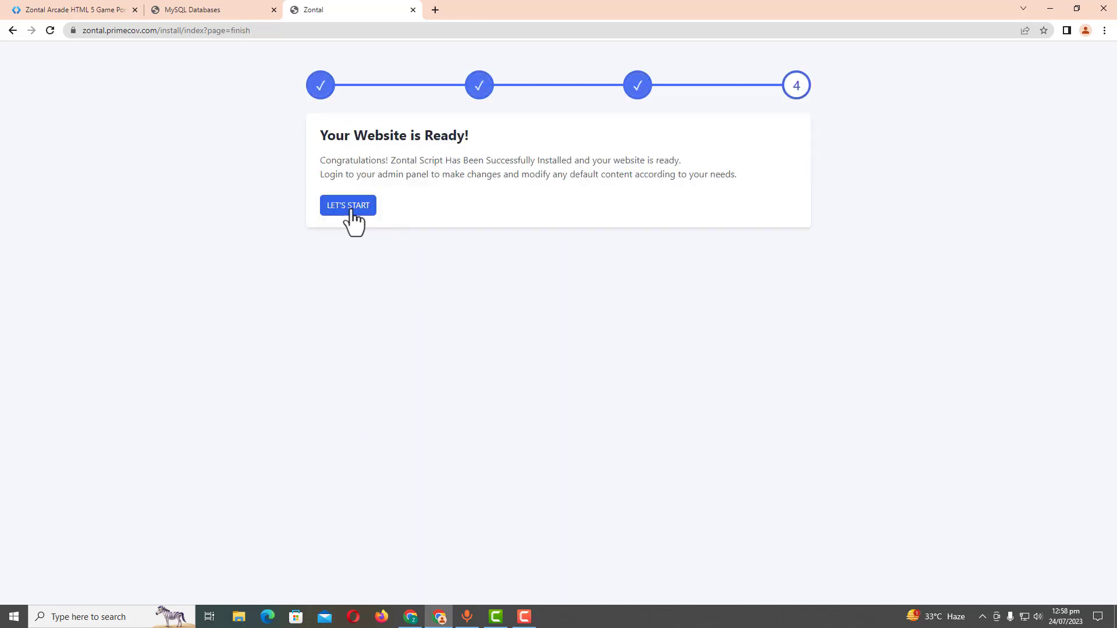
# Launch the new site and open its Admin Panel from the account menu
pyautogui.click(351, 212)
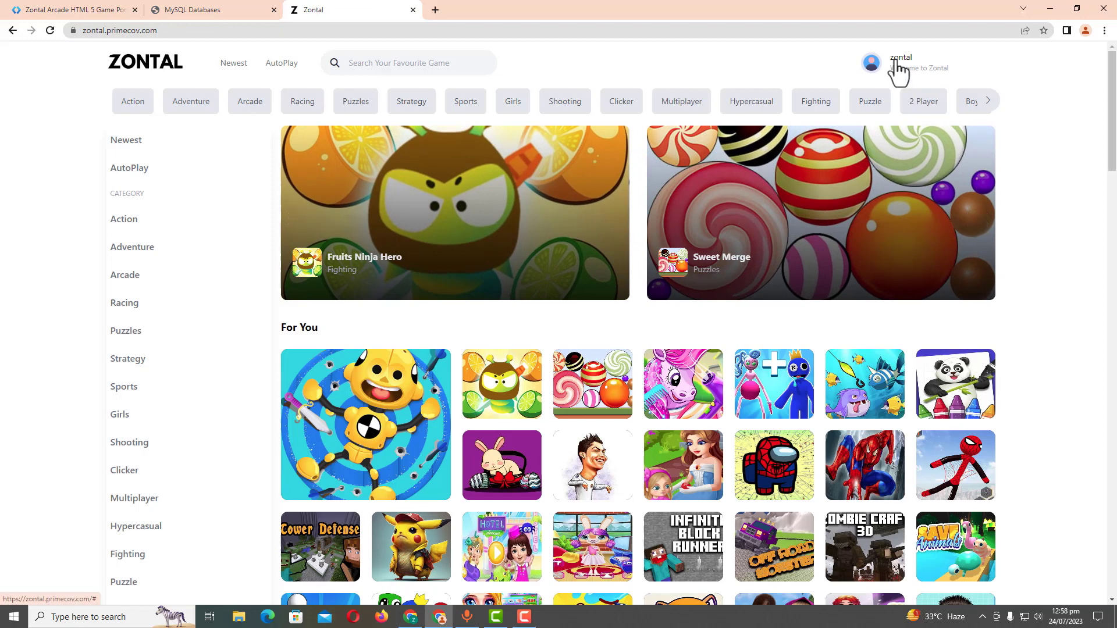
pyautogui.click(899, 67)
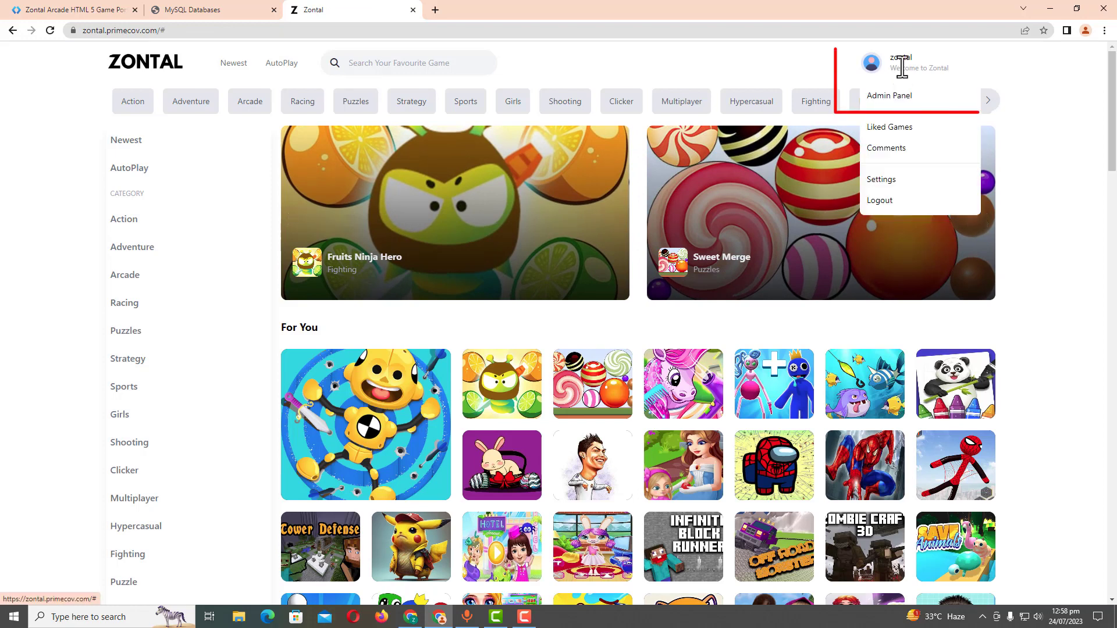
pyautogui.click(896, 96)
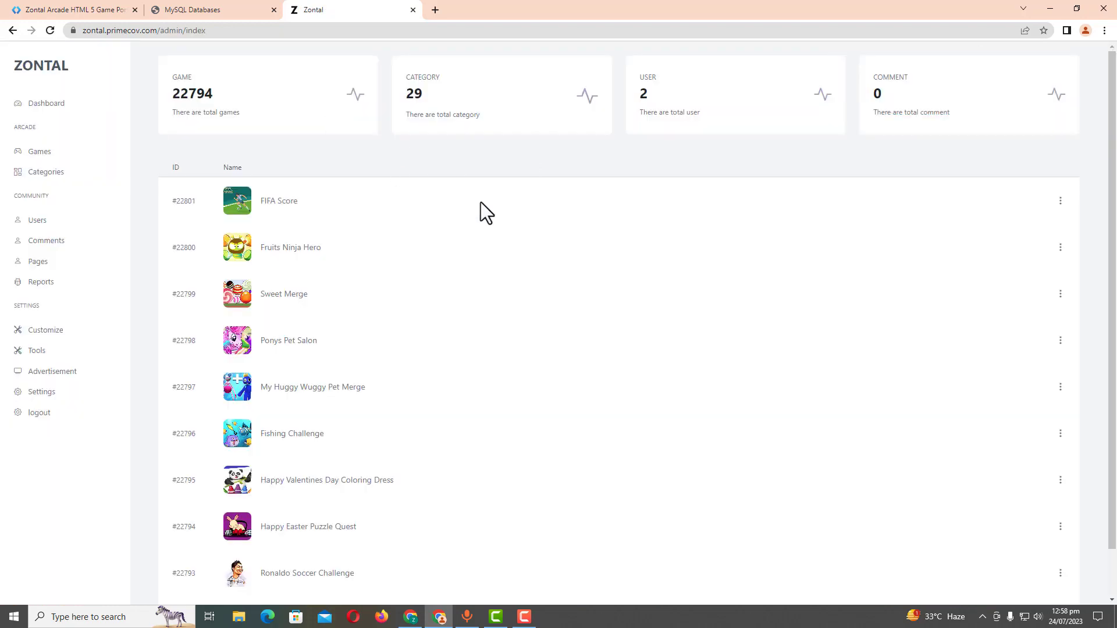
pyautogui.scroll(-1, 204, 191)
# Open the Zontal homepage in a new tab from the site logo
pyautogui.rightClick(39, 64)
pyautogui.click(87, 71)
pyautogui.click(517, 10)
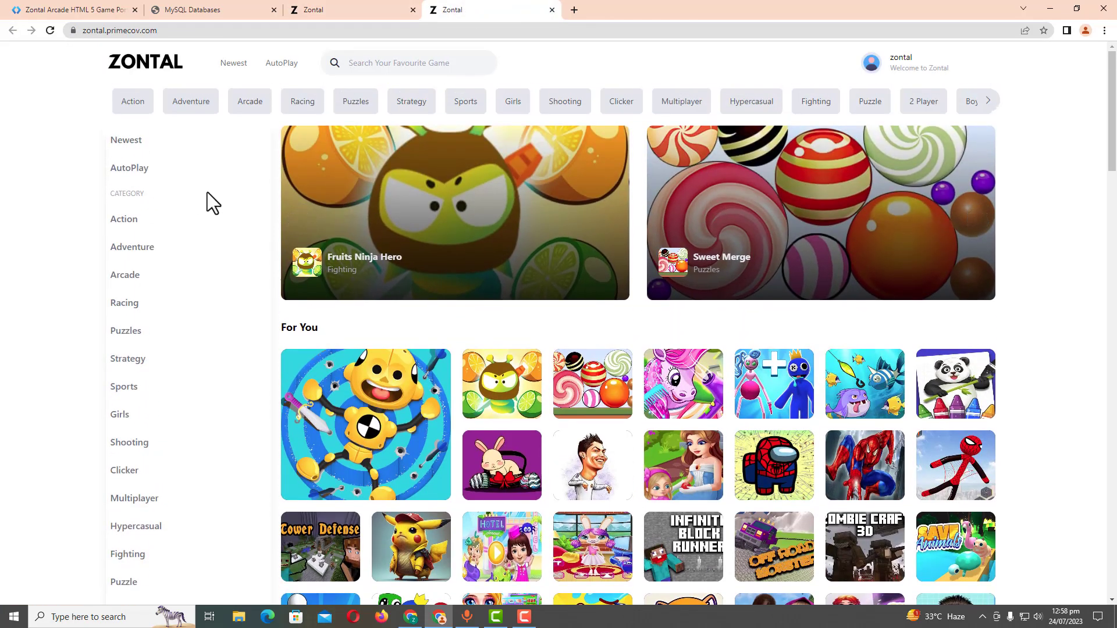
pyautogui.scroll(-3, 473, 209)
pyautogui.scroll(-4, 477, 233)
pyautogui.scroll(-5, 489, 265)
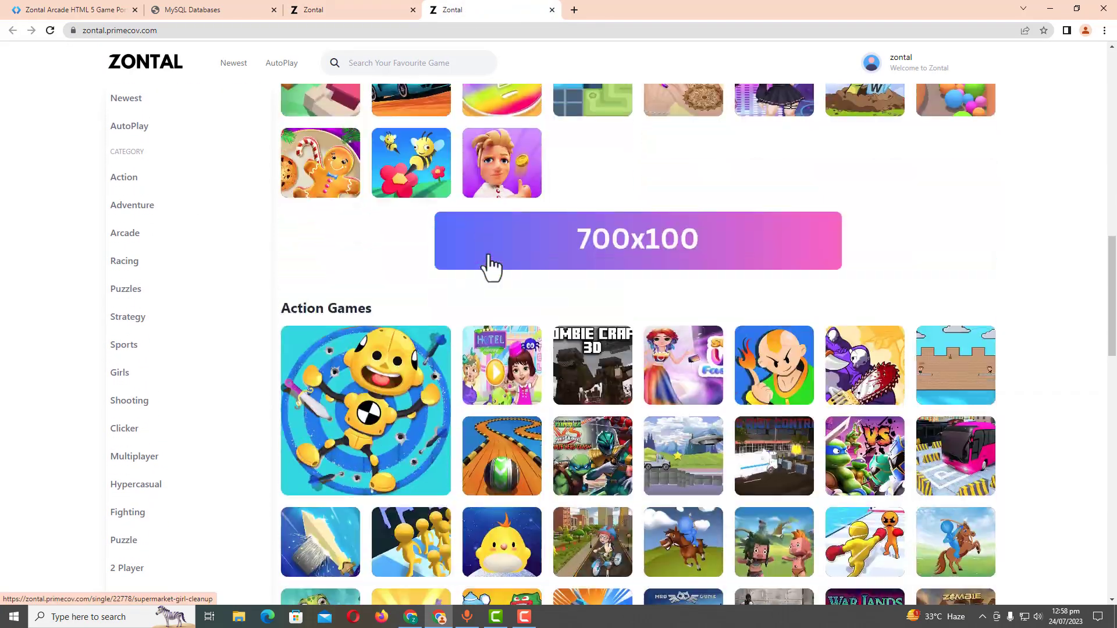
pyautogui.scroll(-5, 491, 266)
pyautogui.scroll(-8, 552, 320)
pyautogui.scroll(-5, 553, 320)
pyautogui.scroll(-3, 889, 488)
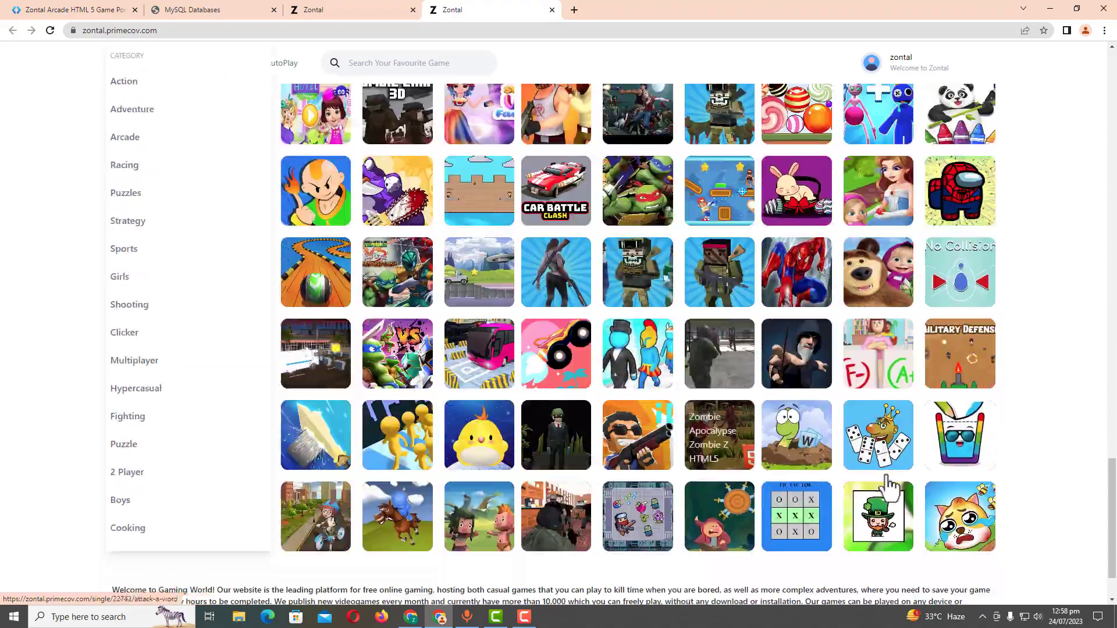
pyautogui.scroll(20, 683, 221)
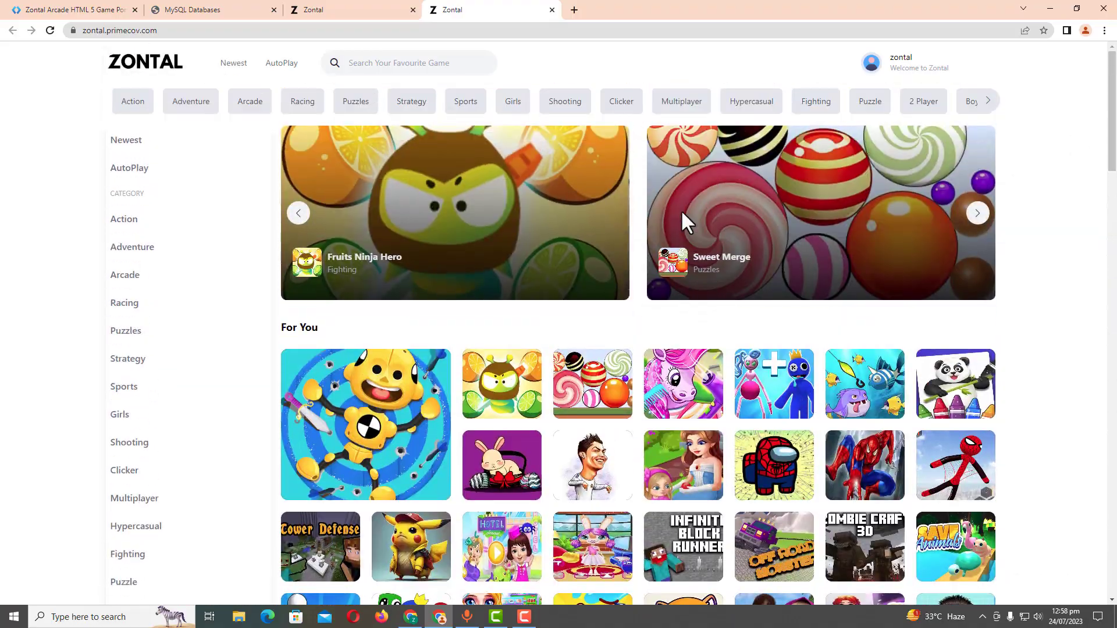
pyautogui.scroll(-3, 683, 220)
pyautogui.scroll(-5, 683, 220)
pyautogui.scroll(-5, 684, 227)
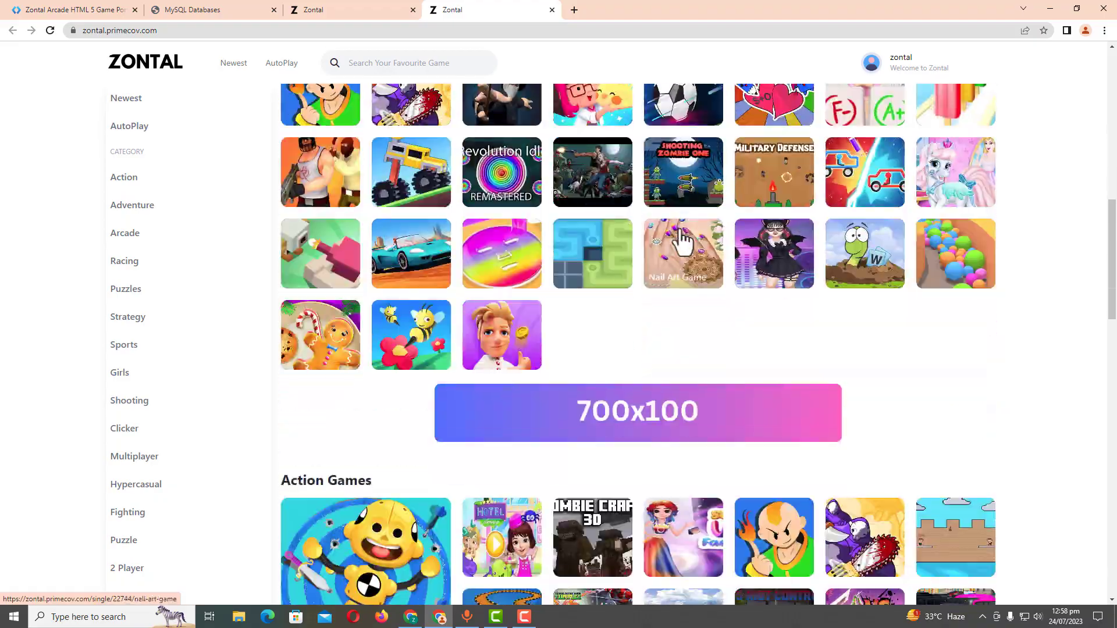
pyautogui.scroll(-3, 814, 320)
pyautogui.scroll(-4, 987, 403)
pyautogui.scroll(-5, 987, 404)
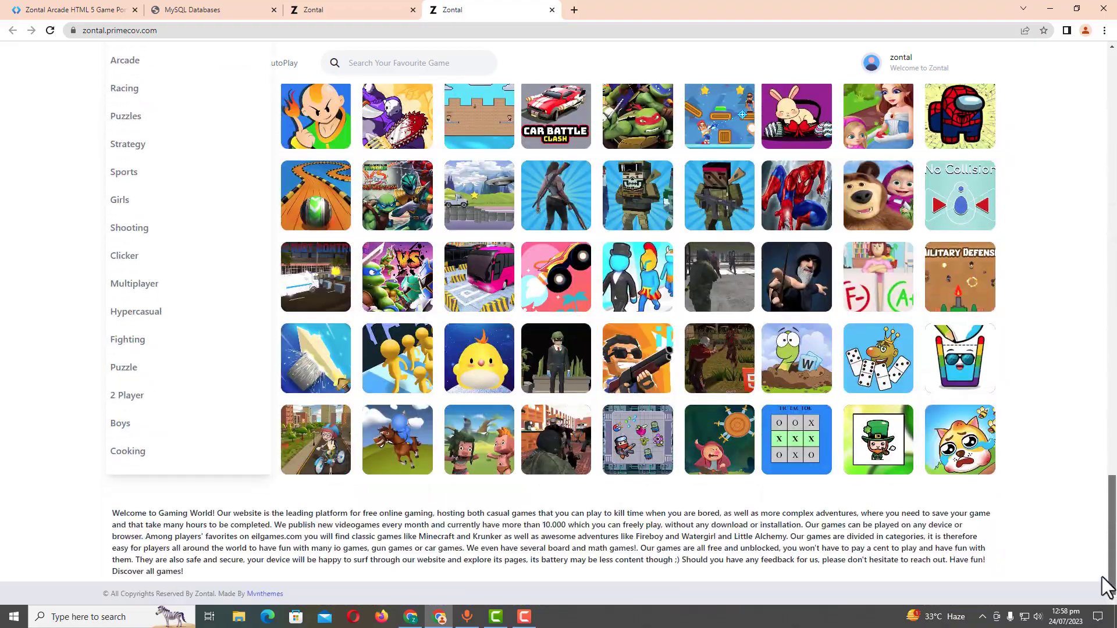
pyautogui.moveTo(1105, 584); pyautogui.dragTo(1070, 26)
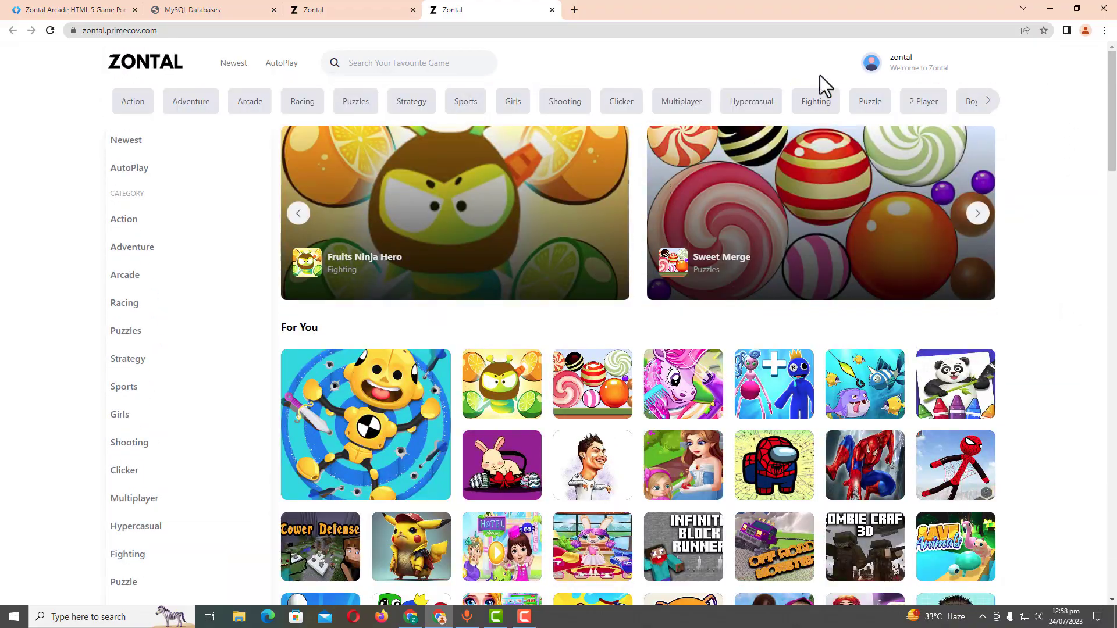
# Return to the admin dashboard and review its 22794 total games count
pyautogui.click(326, 7)
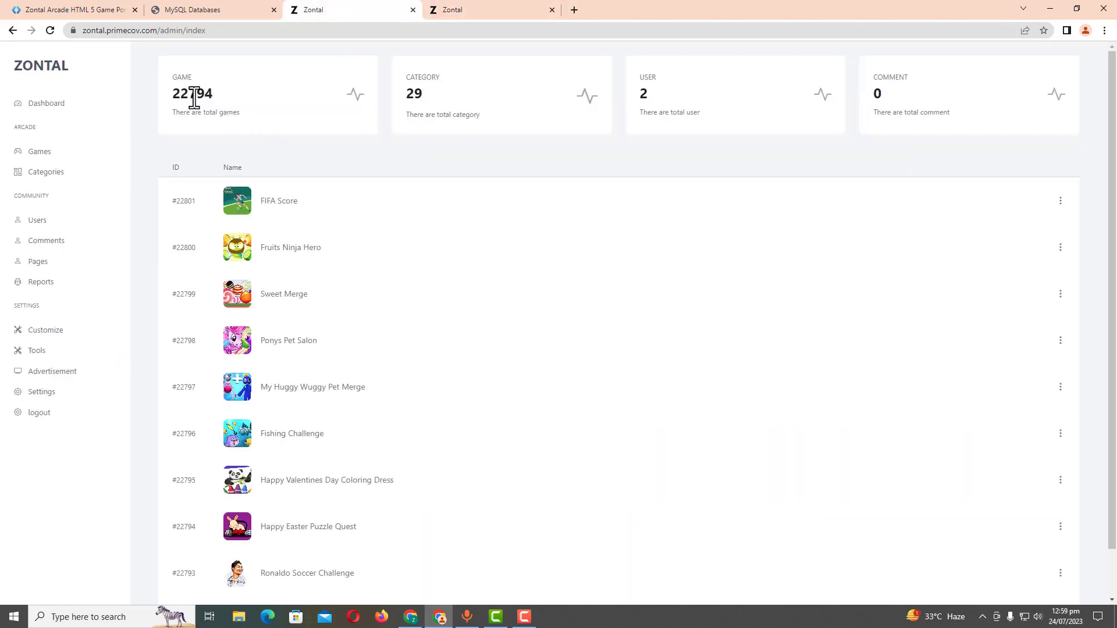
pyautogui.moveTo(214, 99); pyautogui.dragTo(164, 104)
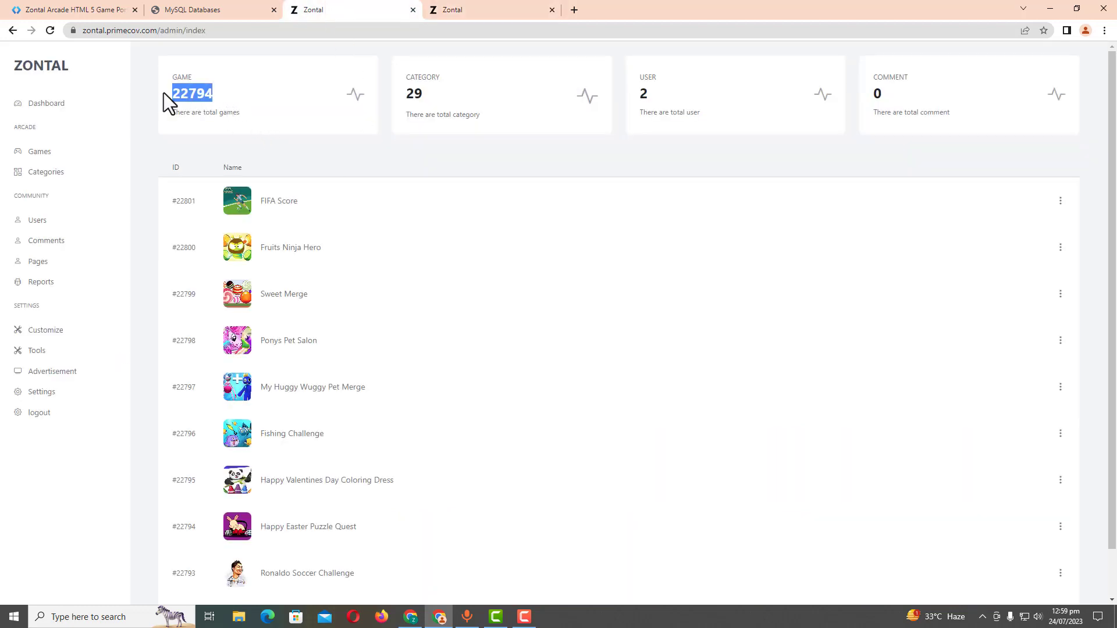
pyautogui.click(422, 95)
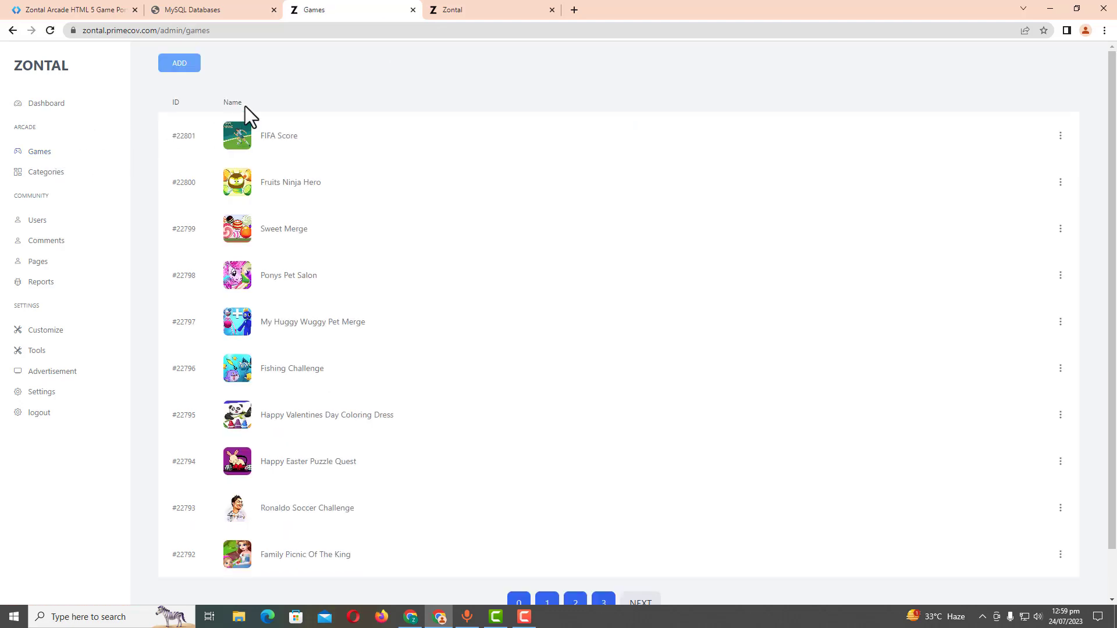
pyautogui.scroll(-1, 233, 128)
pyautogui.scroll(1, 186, 203)
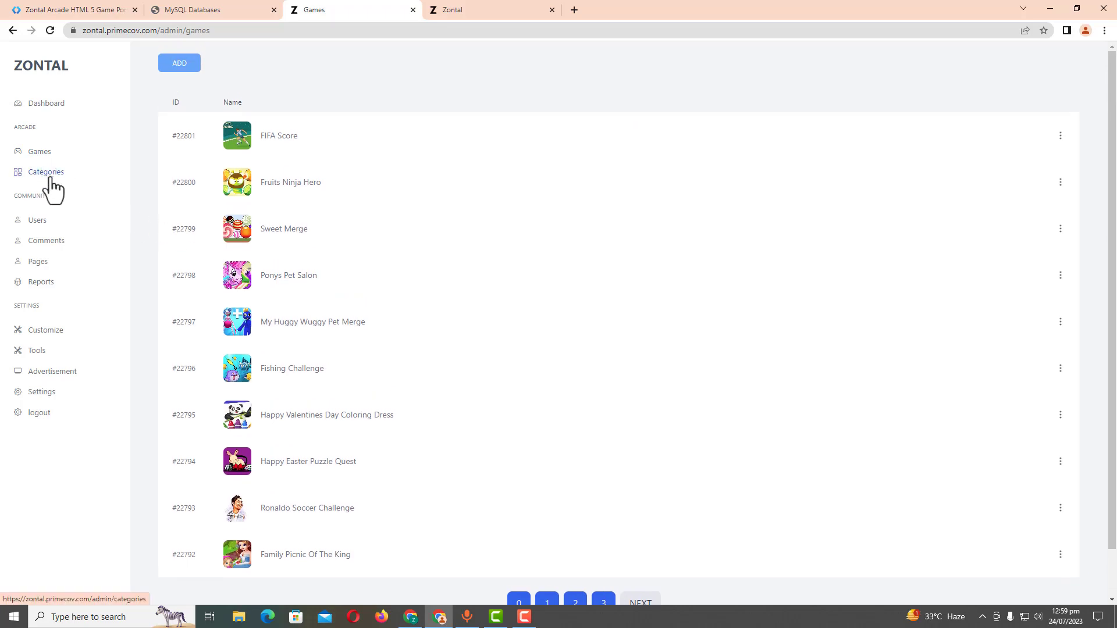
pyautogui.scroll(-3, 213, 143)
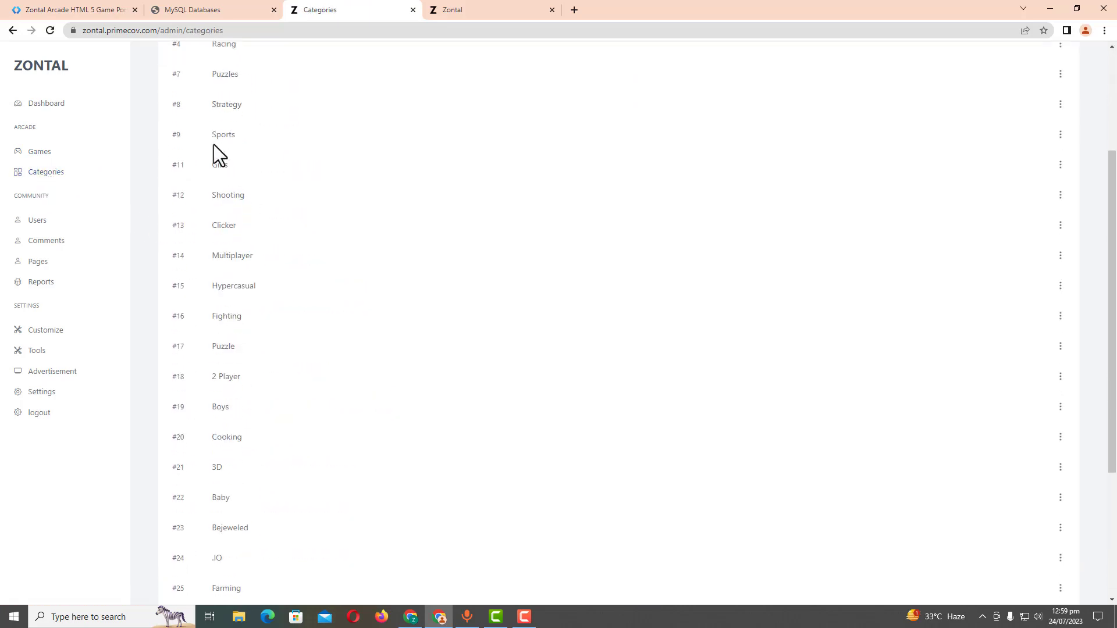
pyautogui.scroll(2, 209, 87)
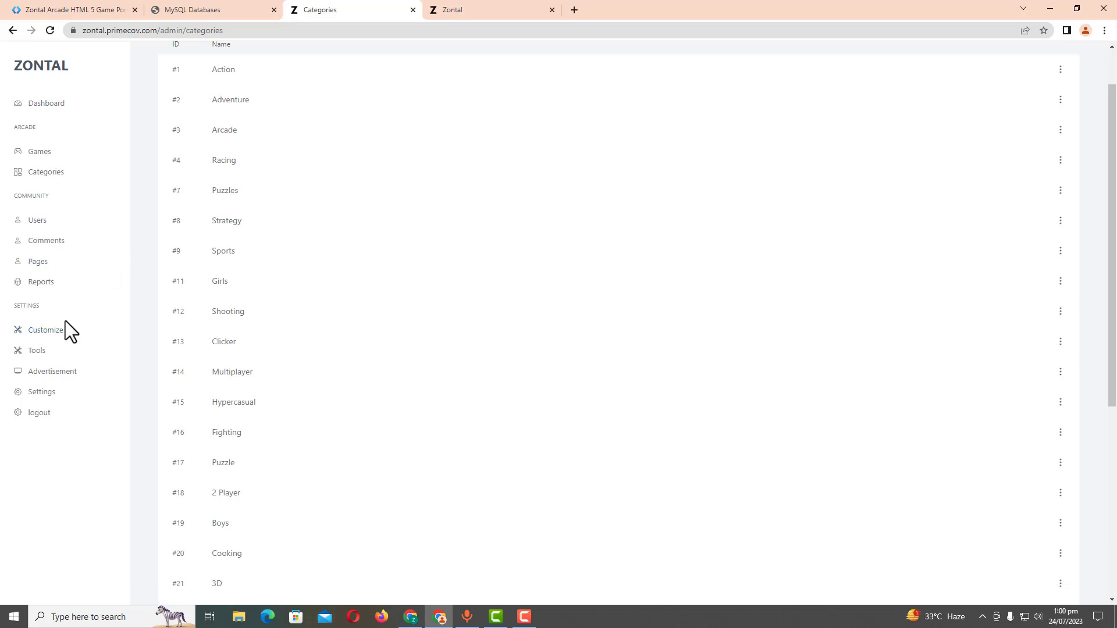
# Review the Customize layout settings, leaving the sidebar shown and the featured game slider at Yes
pyautogui.click(43, 332)
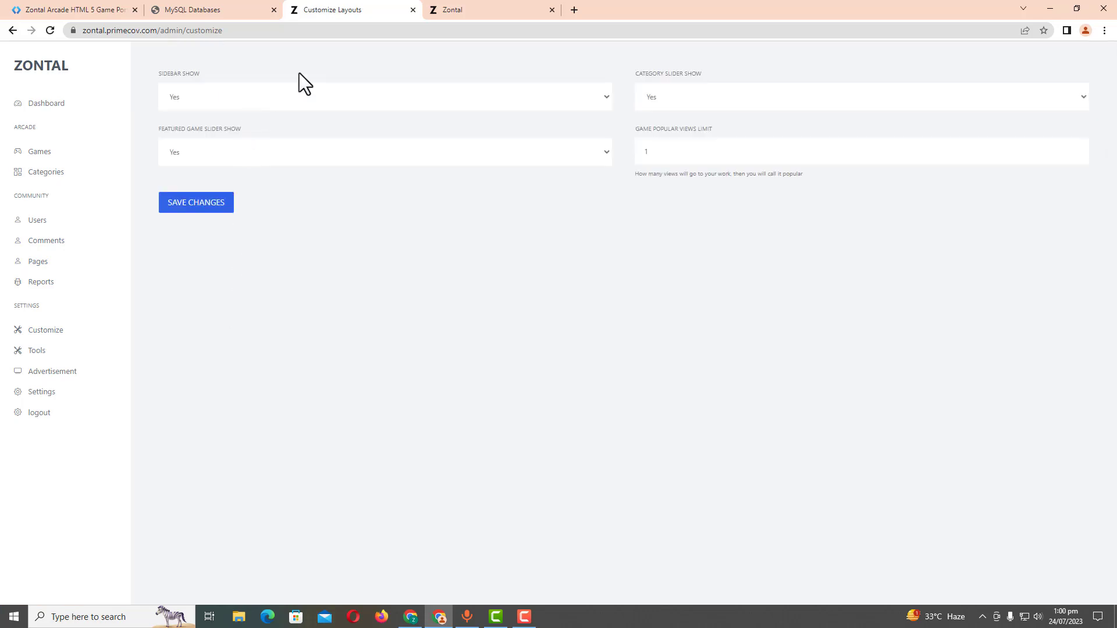
pyautogui.click(506, 10)
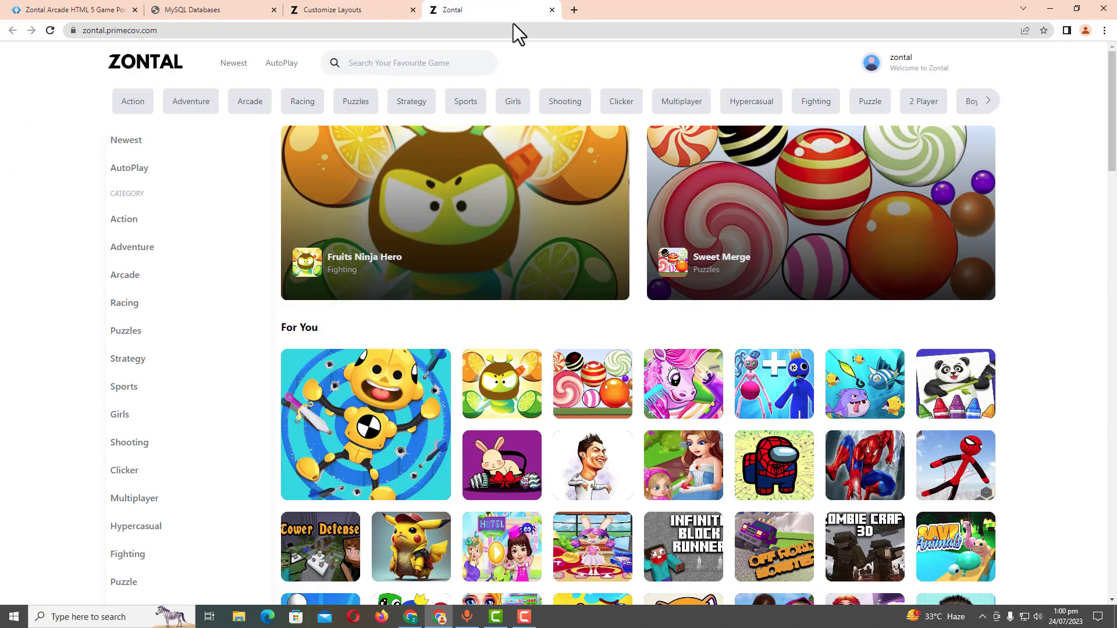
pyautogui.click(319, 5)
pyautogui.click(217, 96)
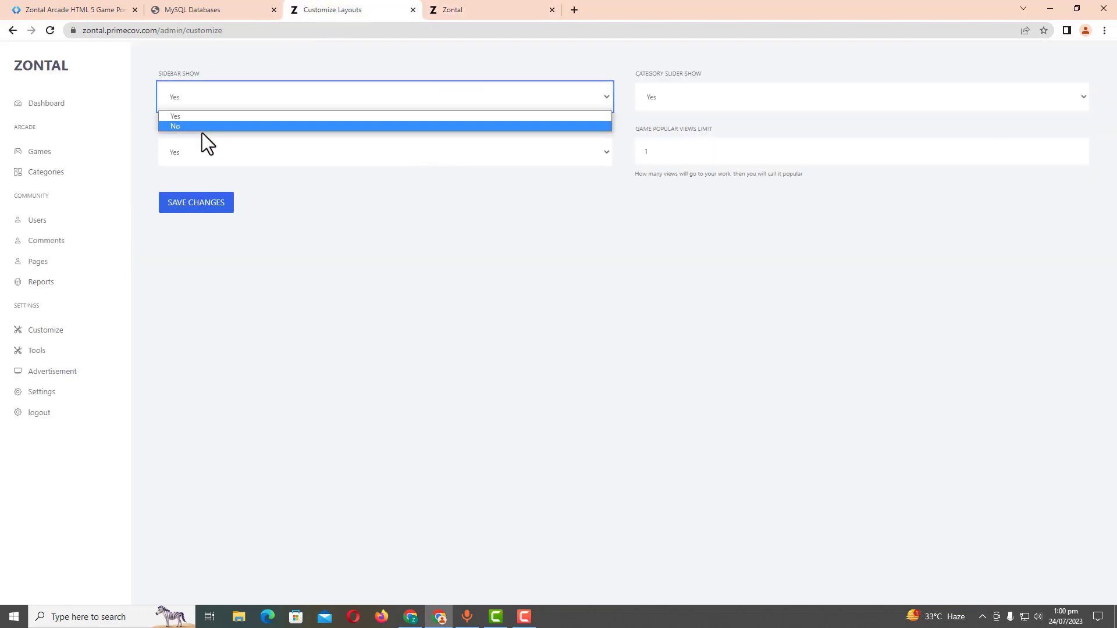
pyautogui.click(682, 93)
pyautogui.click(463, 9)
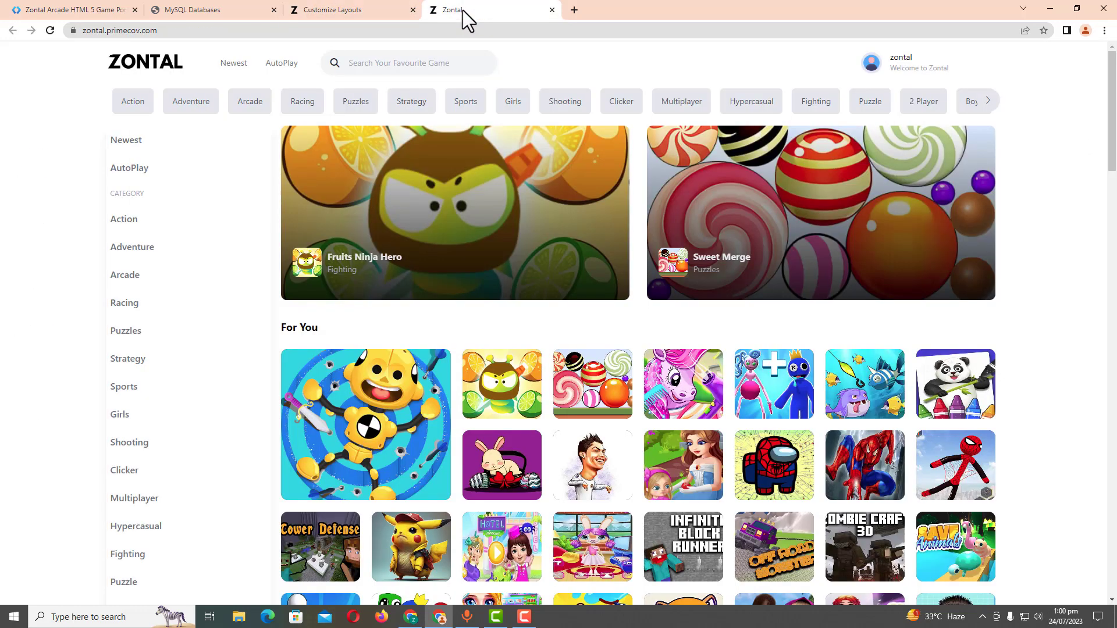
pyautogui.click(297, 6)
pyautogui.click(699, 160)
pyautogui.click(340, 162)
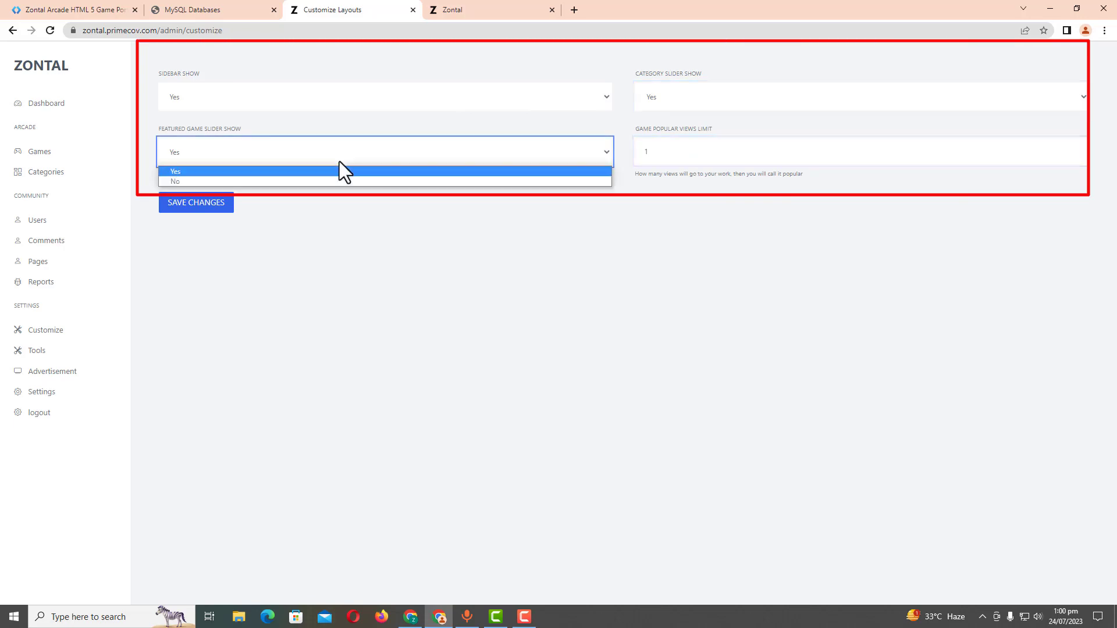
pyautogui.click(686, 154)
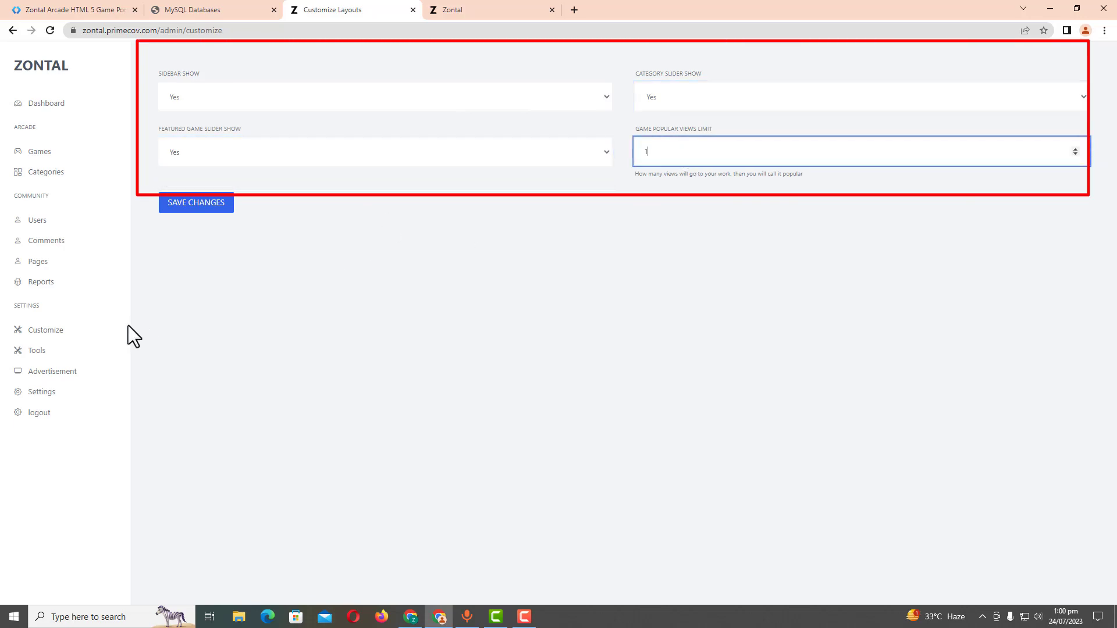
# Scroll through the live homepage to compare it with the layout settings
pyautogui.click(468, 7)
pyautogui.scroll(-3, 360, 268)
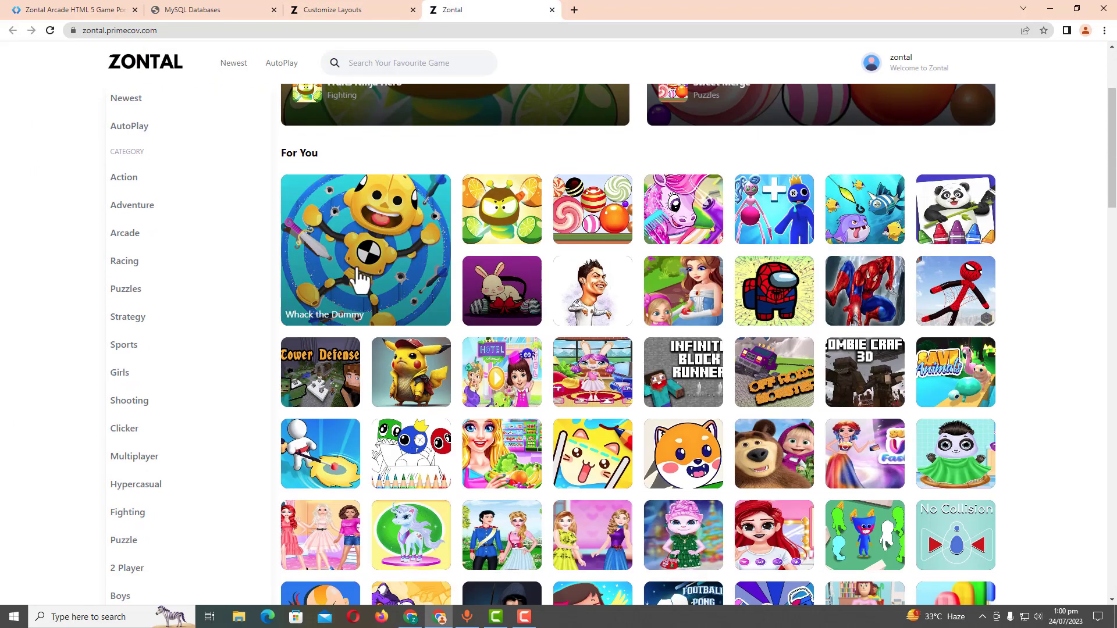
pyautogui.scroll(-2, 359, 280)
pyautogui.scroll(-4, 408, 279)
pyautogui.scroll(-2, 465, 277)
pyautogui.scroll(3, 483, 276)
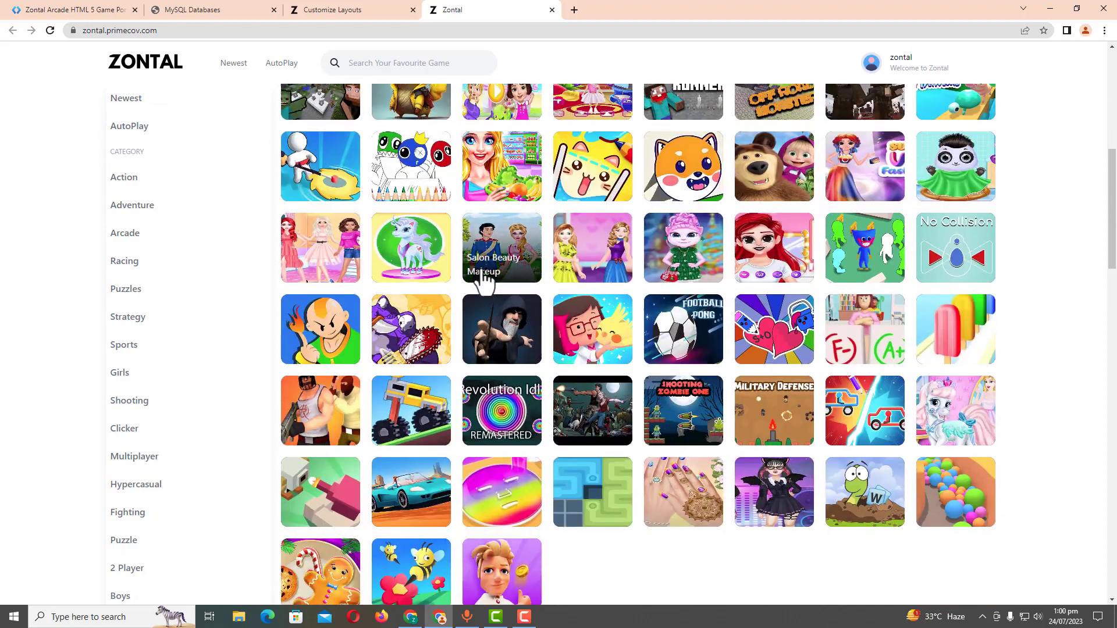
pyautogui.scroll(5, 483, 276)
pyautogui.scroll(3, 443, 286)
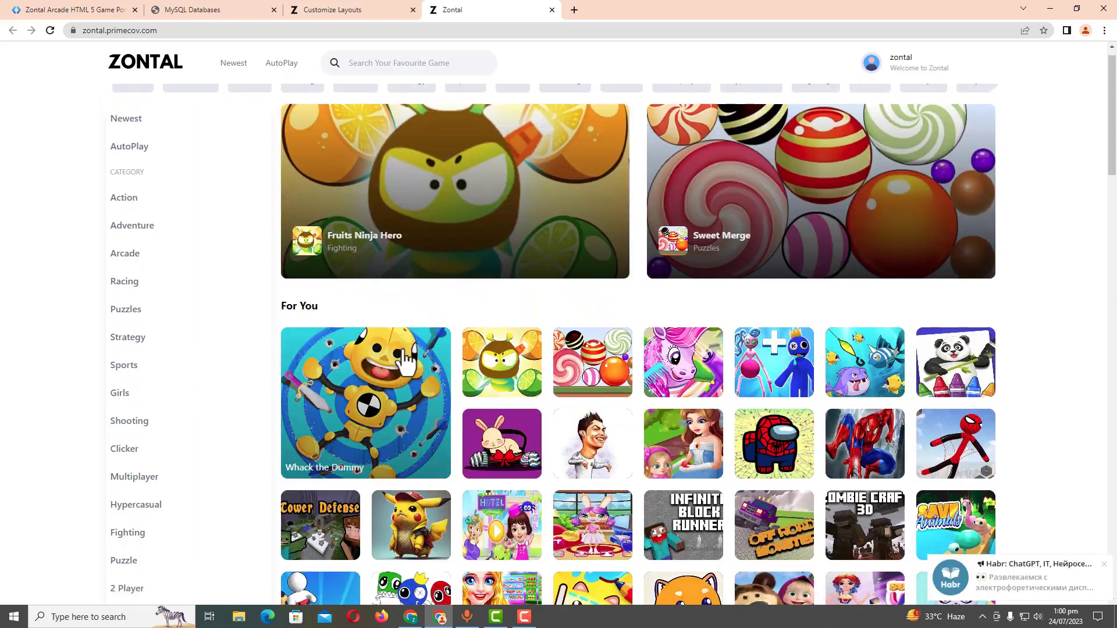
pyautogui.scroll(-3, 405, 361)
pyautogui.scroll(-1, 392, 304)
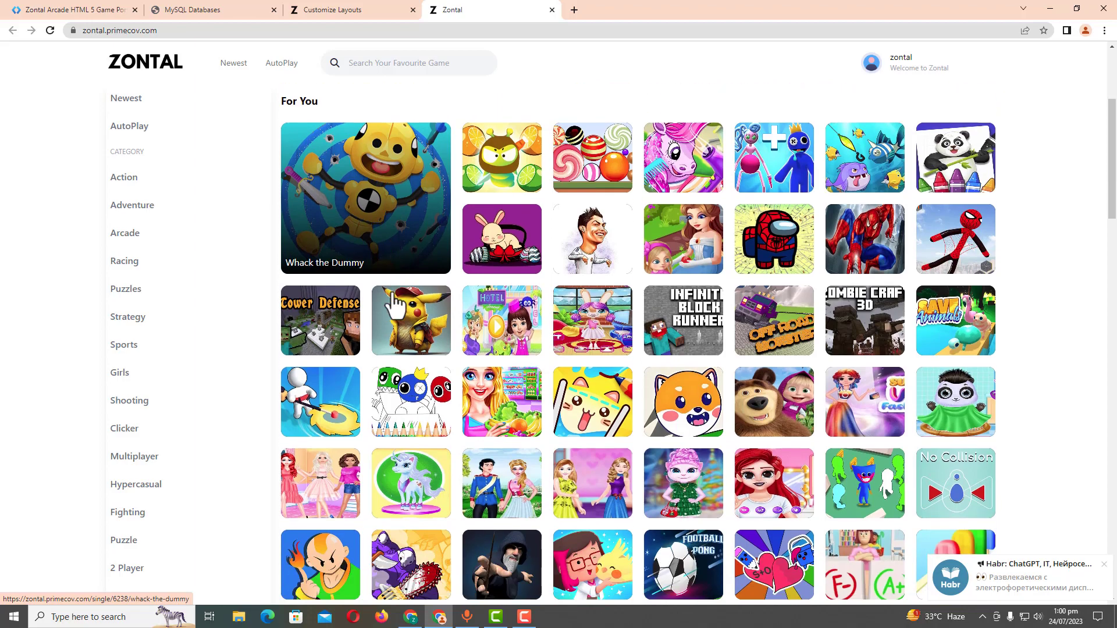
pyautogui.scroll(-1, 391, 303)
pyautogui.scroll(-3, 442, 378)
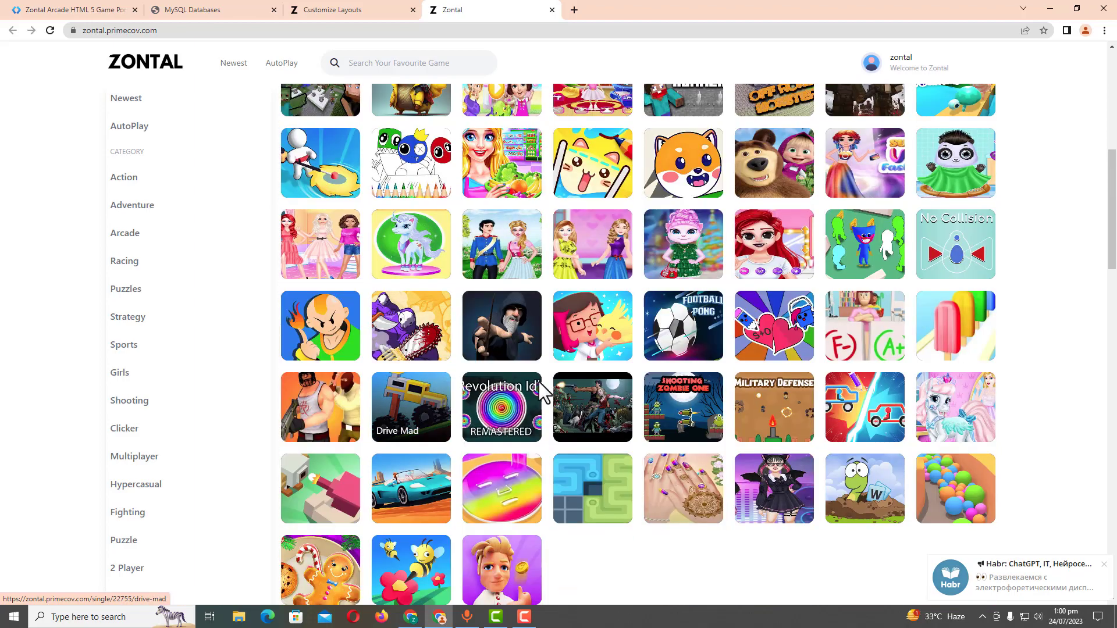
pyautogui.scroll(-2, 541, 390)
pyautogui.scroll(-4, 777, 416)
pyautogui.scroll(-3, 615, 397)
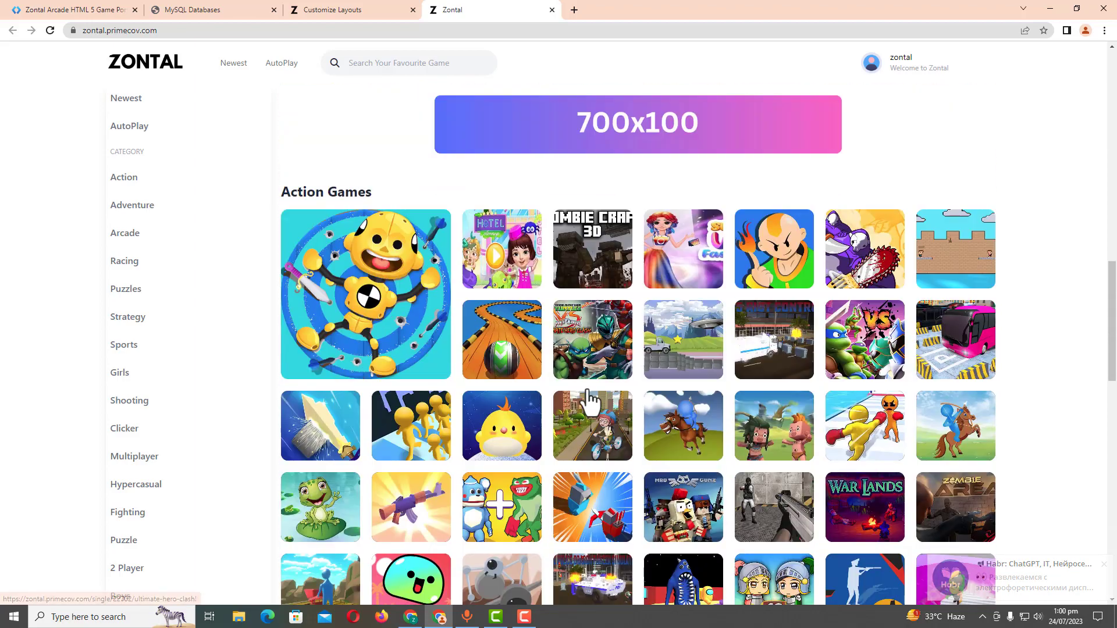
pyautogui.scroll(-3, 539, 384)
pyautogui.scroll(-5, 539, 384)
pyautogui.click(326, 10)
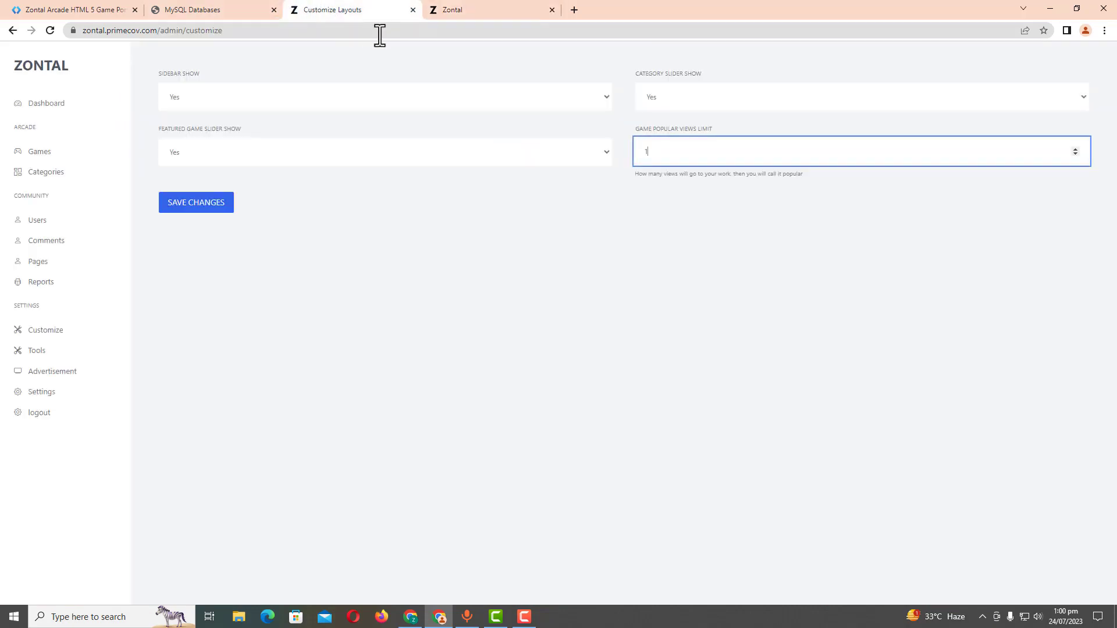
pyautogui.click(451, 10)
pyautogui.scroll(-8, 495, 256)
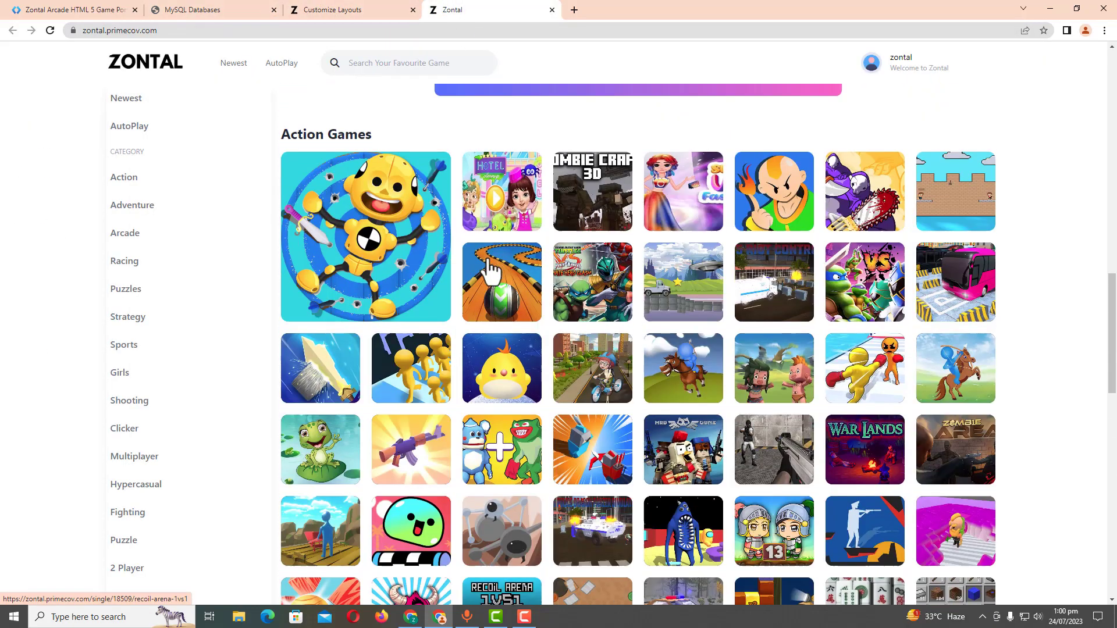
pyautogui.scroll(2, 491, 270)
pyautogui.scroll(2, 491, 271)
pyautogui.scroll(3, 492, 271)
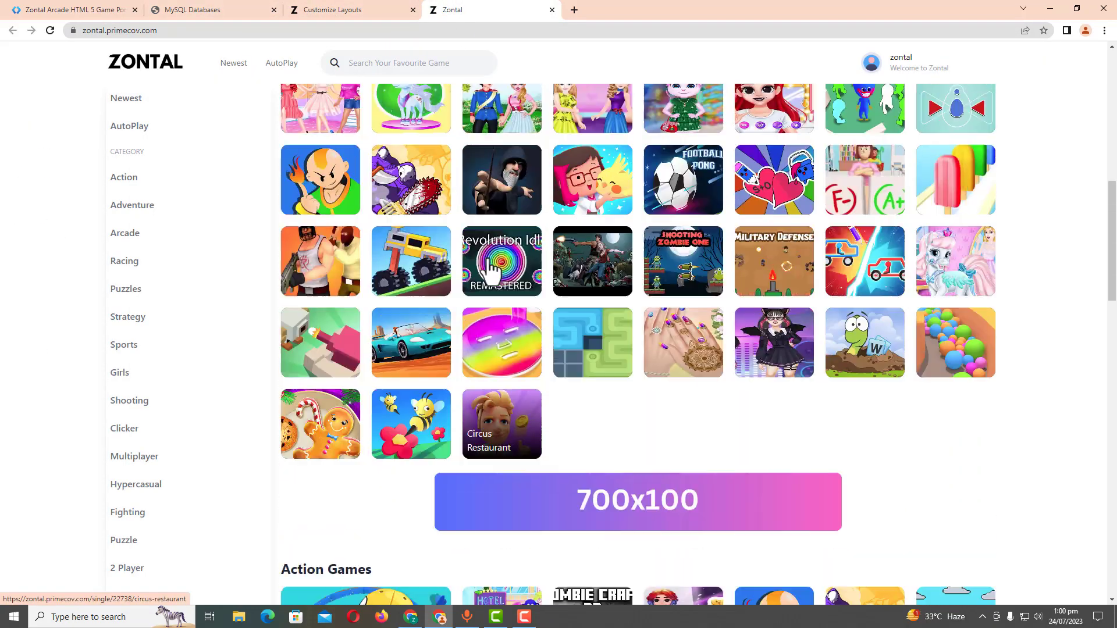
pyautogui.scroll(2, 491, 271)
pyautogui.scroll(2, 491, 271)
pyautogui.scroll(2, 491, 271)
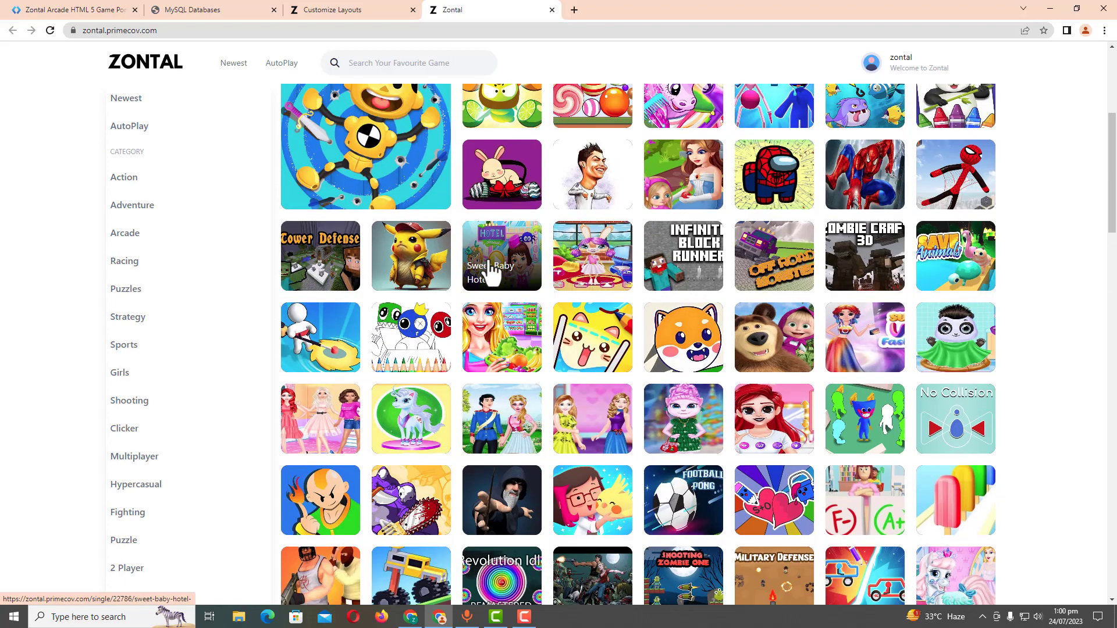
pyautogui.scroll(2, 491, 270)
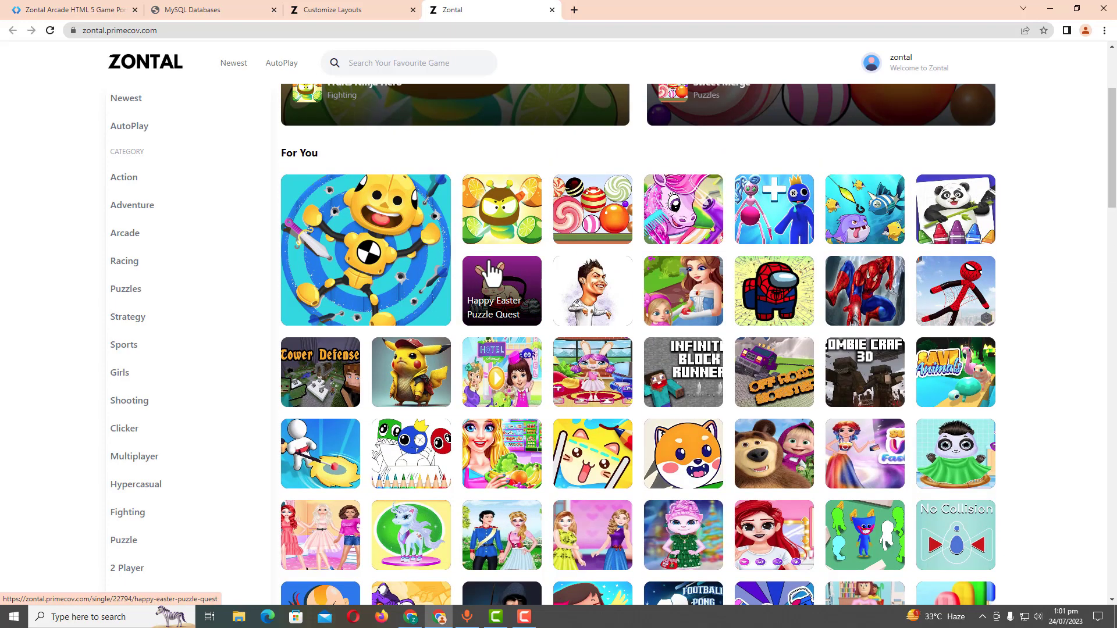
# Go to the admin Tools page with the GameMonetize, Game Distribution and GamePix imports
pyautogui.click(230, 5)
pyautogui.click(326, 5)
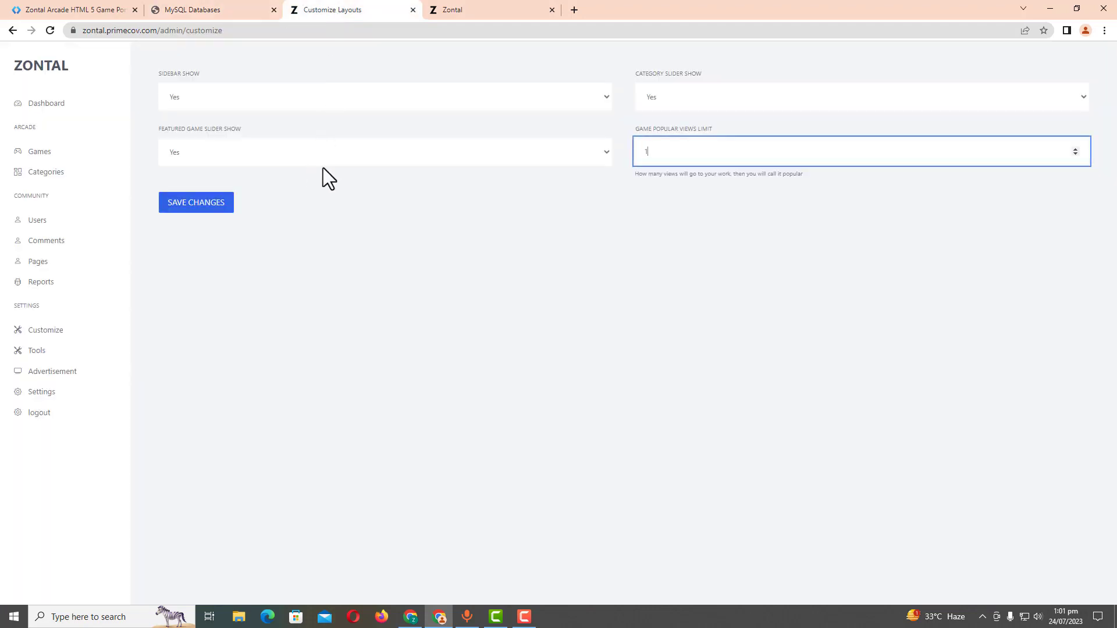
pyautogui.click(33, 354)
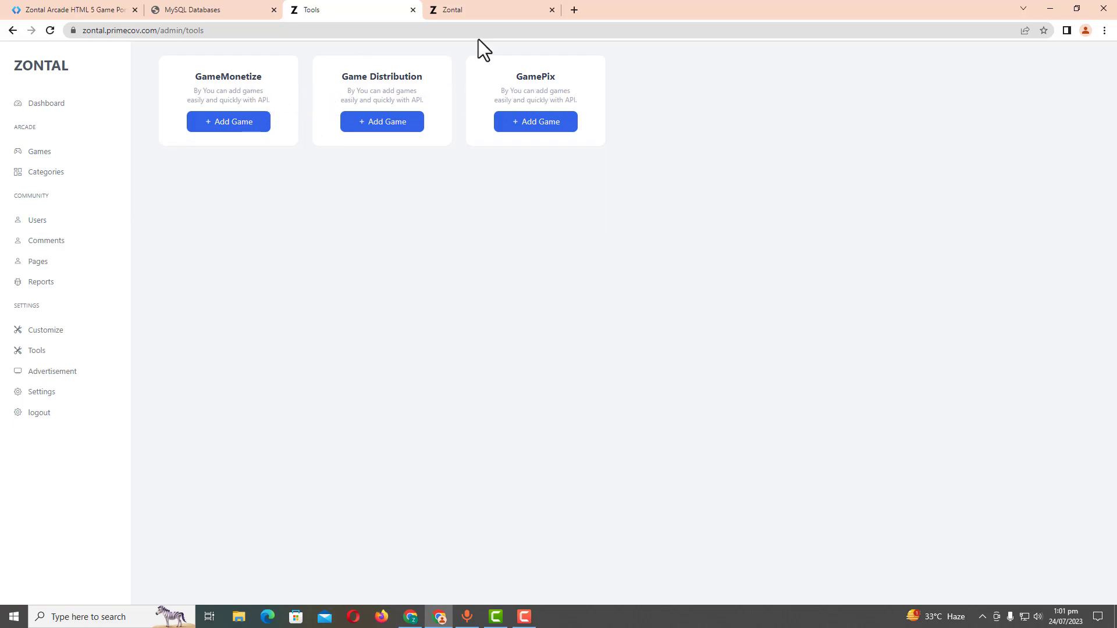
# Find and open the Drive Mad game in the live site's game grid
pyautogui.click(432, 9)
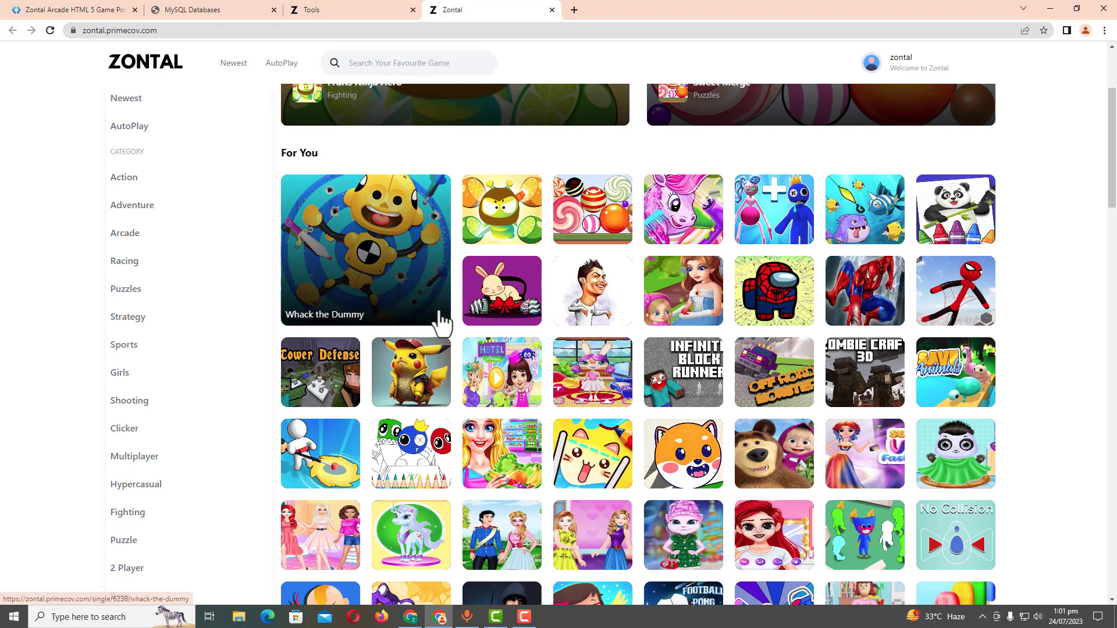
pyautogui.scroll(-2, 530, 298)
pyautogui.scroll(-3, 530, 301)
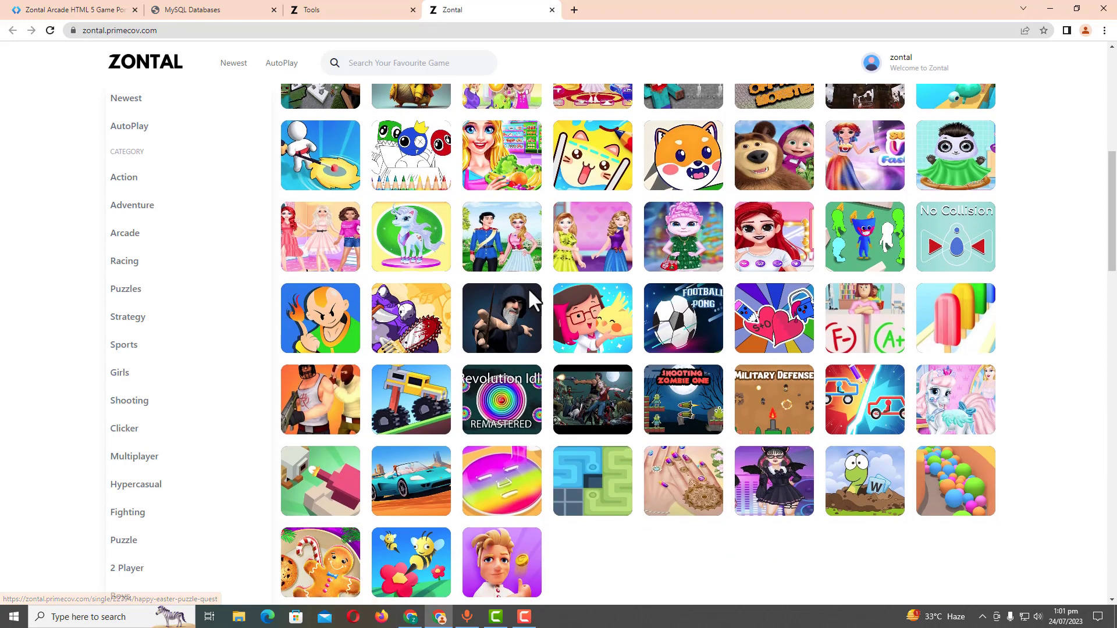
pyautogui.scroll(-2, 531, 299)
pyautogui.scroll(1, 531, 300)
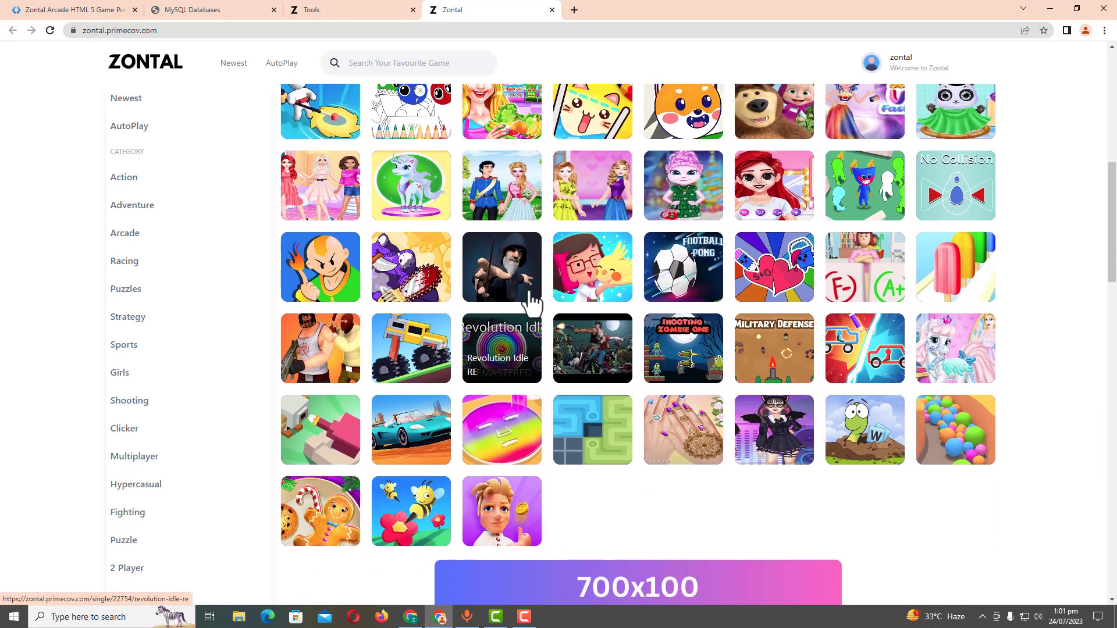
pyautogui.scroll(1, 531, 299)
pyautogui.click(433, 398)
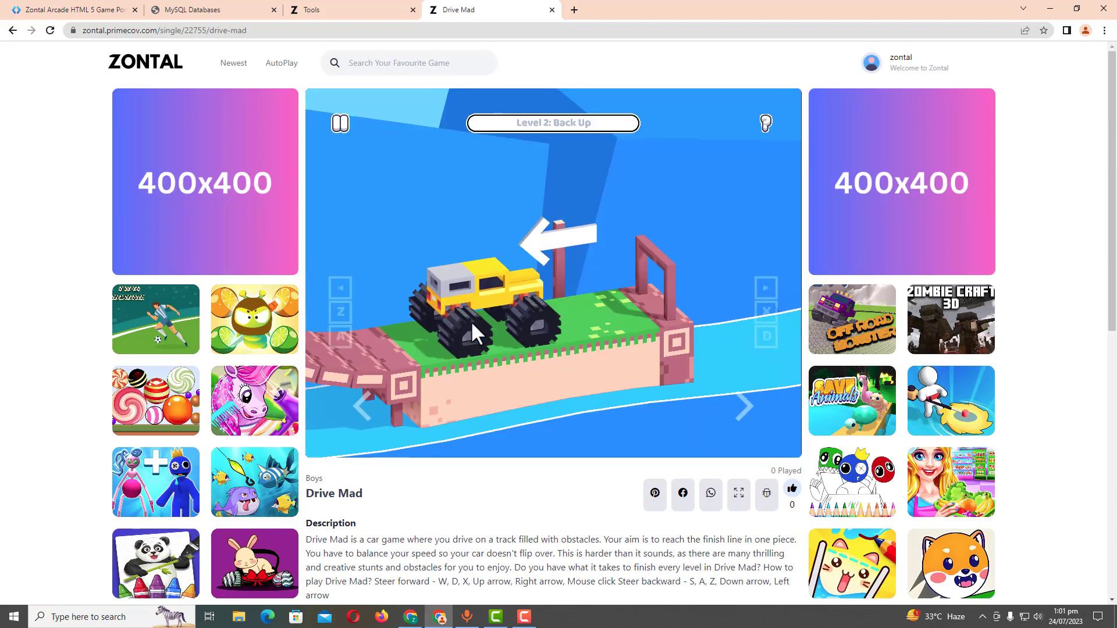
# Drive the Drive Mad level to the finish line and skip the ad to reach the completion screen
pyautogui.click(493, 325)
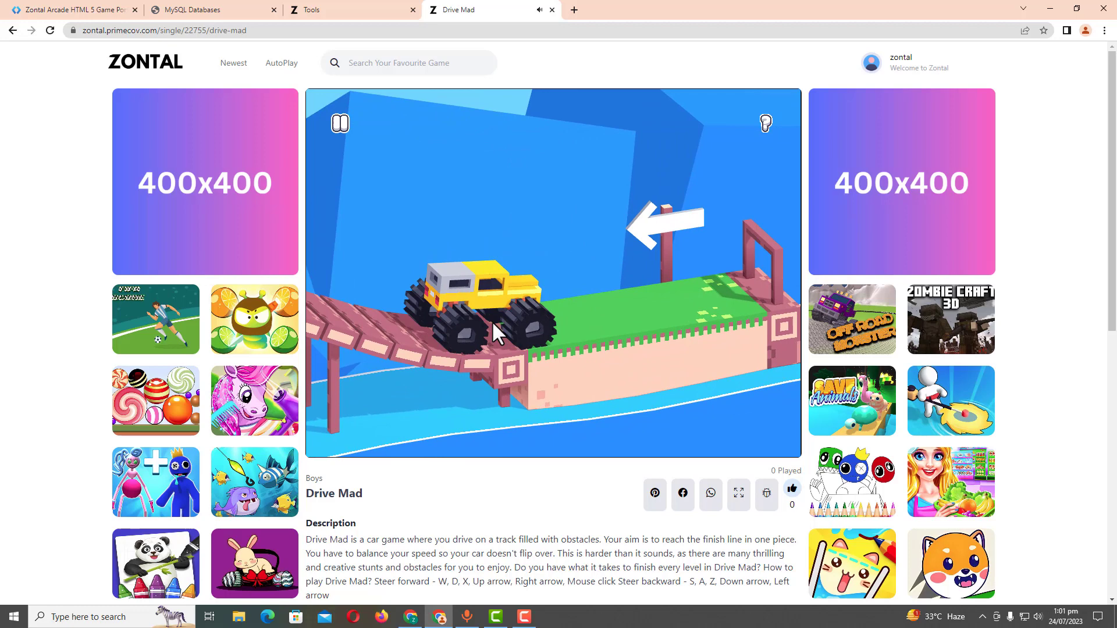
pyautogui.press('Left')
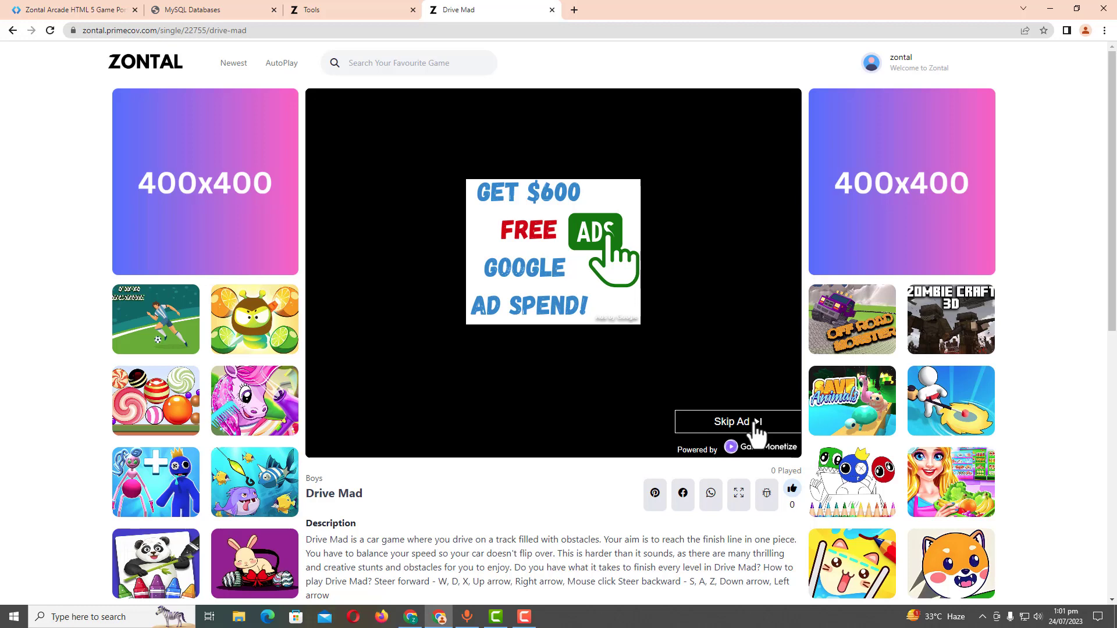
pyautogui.click(755, 425)
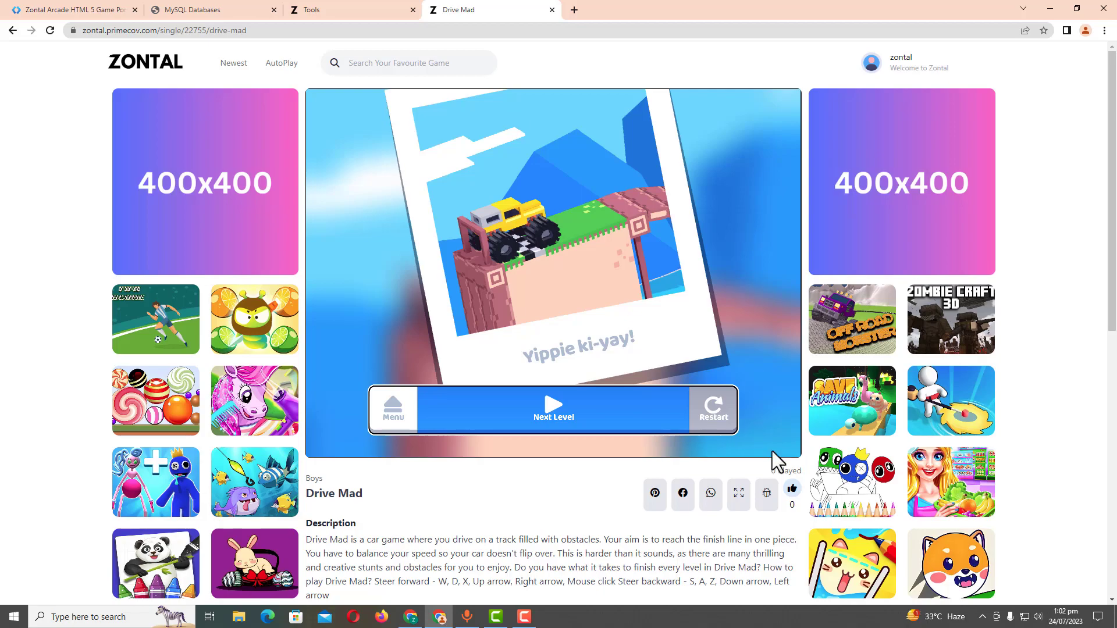
pyautogui.scroll(-2, 546, 473)
pyautogui.scroll(-4, 543, 476)
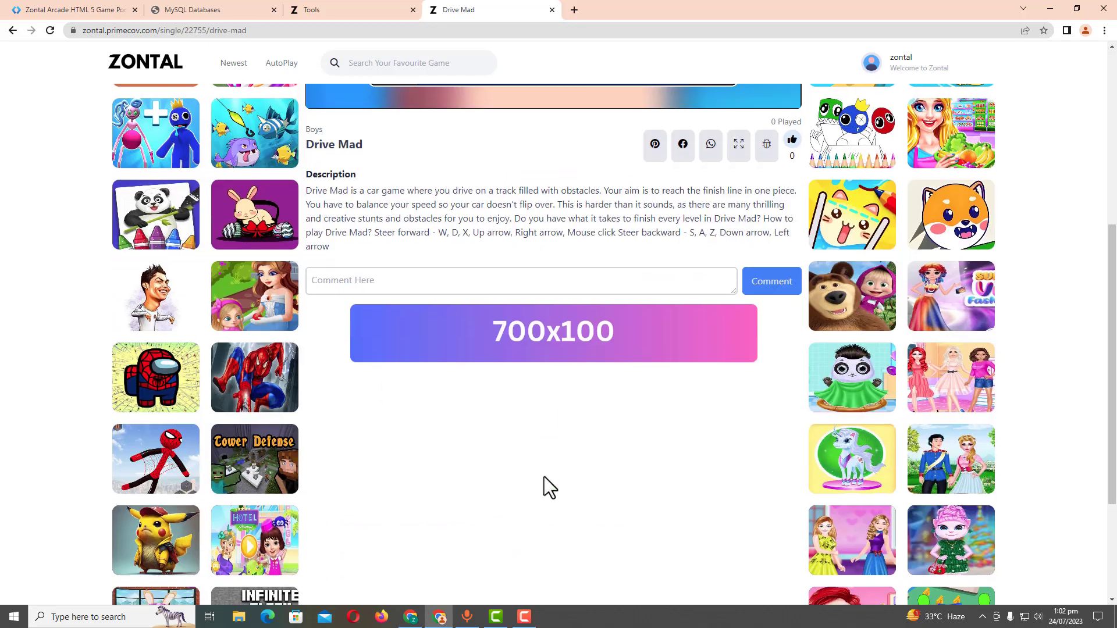
pyautogui.scroll(4, 544, 477)
pyautogui.scroll(-1, 544, 476)
pyautogui.scroll(-3, 543, 476)
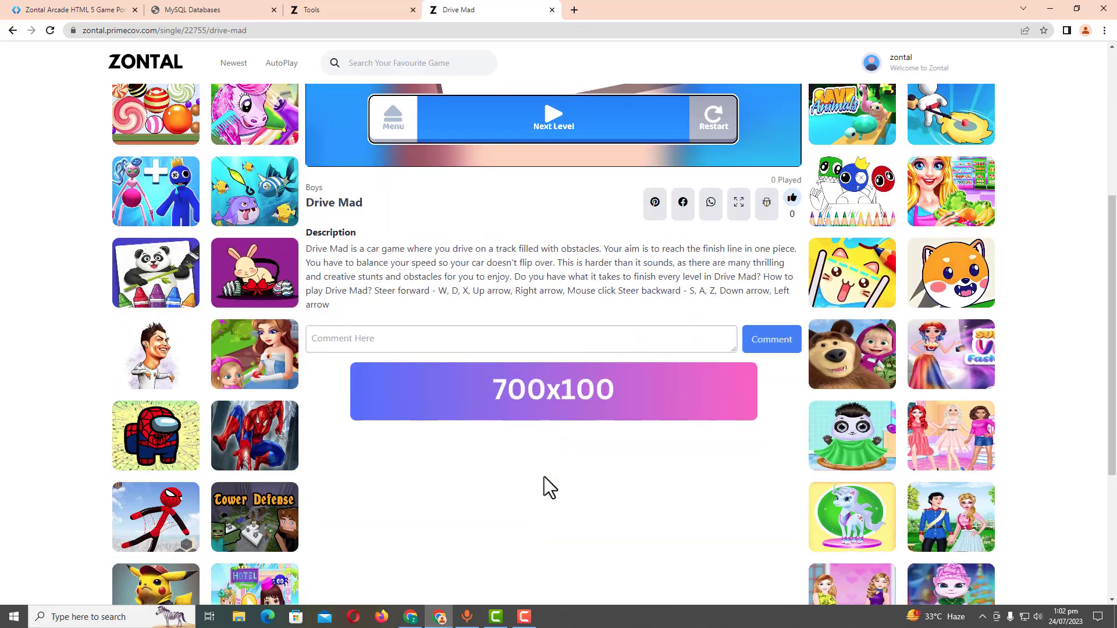
pyautogui.scroll(-3, 543, 476)
pyautogui.scroll(6, 544, 477)
pyautogui.scroll(3, 543, 477)
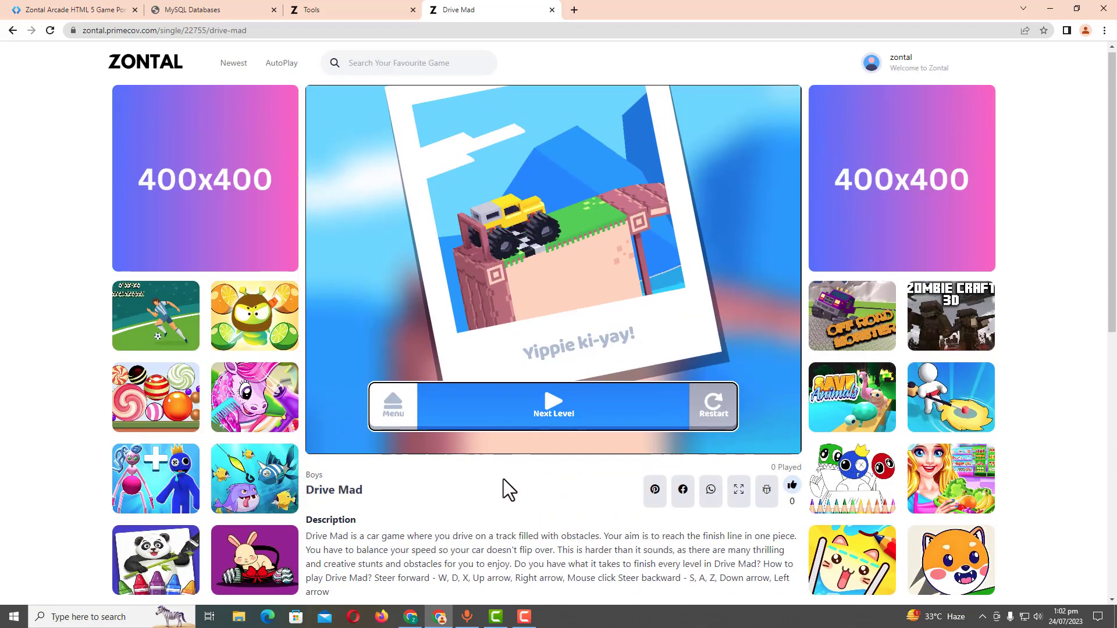
pyautogui.scroll(-7, 535, 477)
pyautogui.scroll(-2, 567, 494)
pyautogui.scroll(3, 561, 488)
pyautogui.scroll(3, 562, 488)
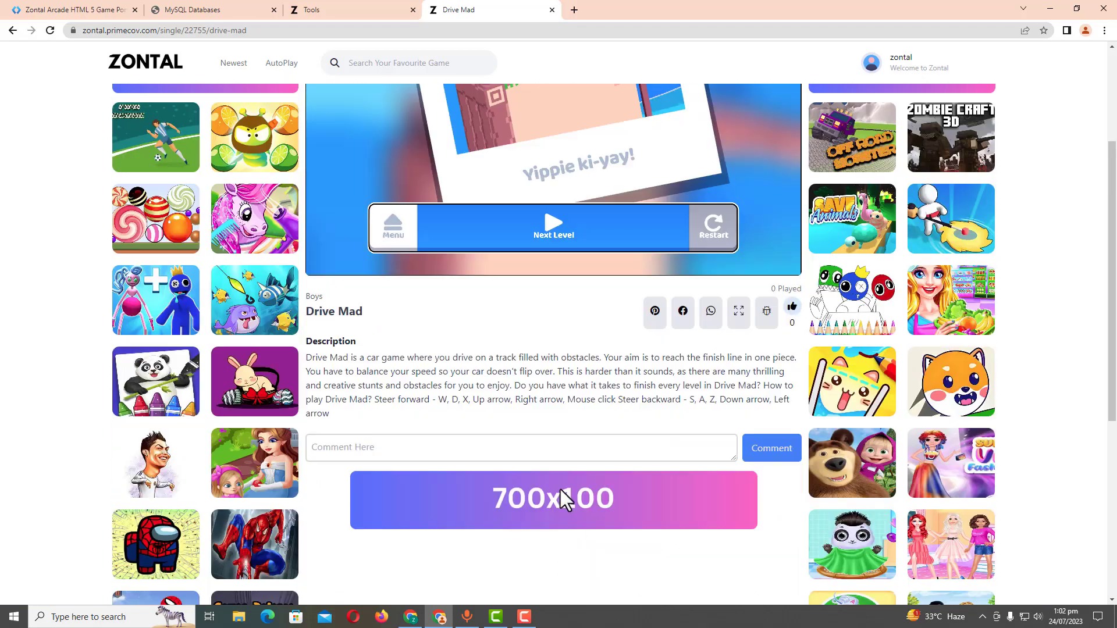
pyautogui.scroll(3, 561, 489)
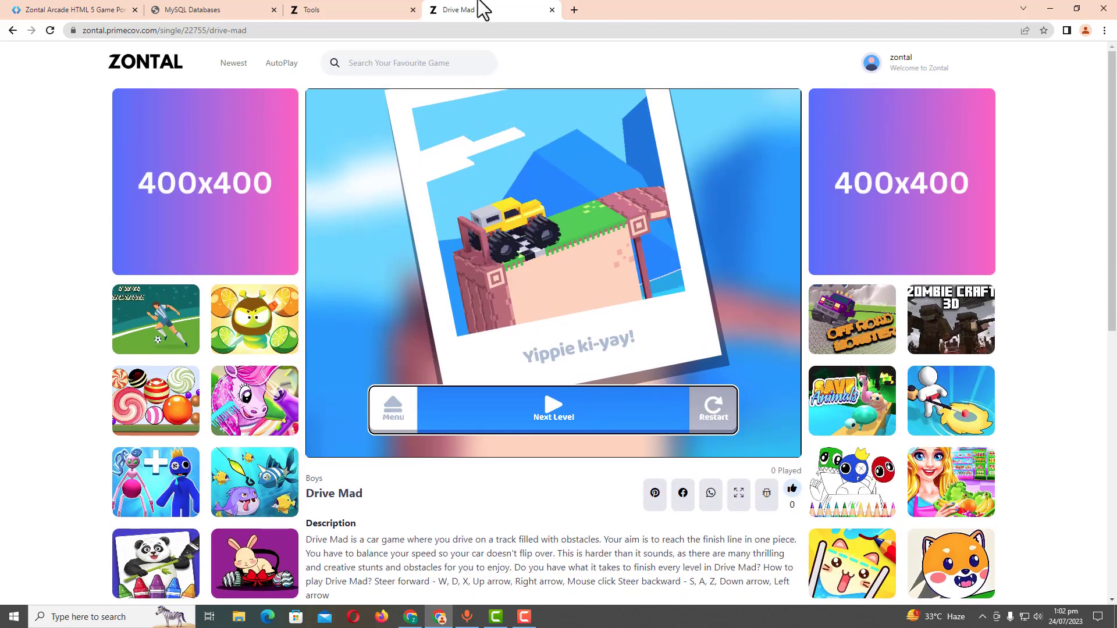
# Compare the general settings footer text with the text on the Drive Mad game page
pyautogui.click(324, 10)
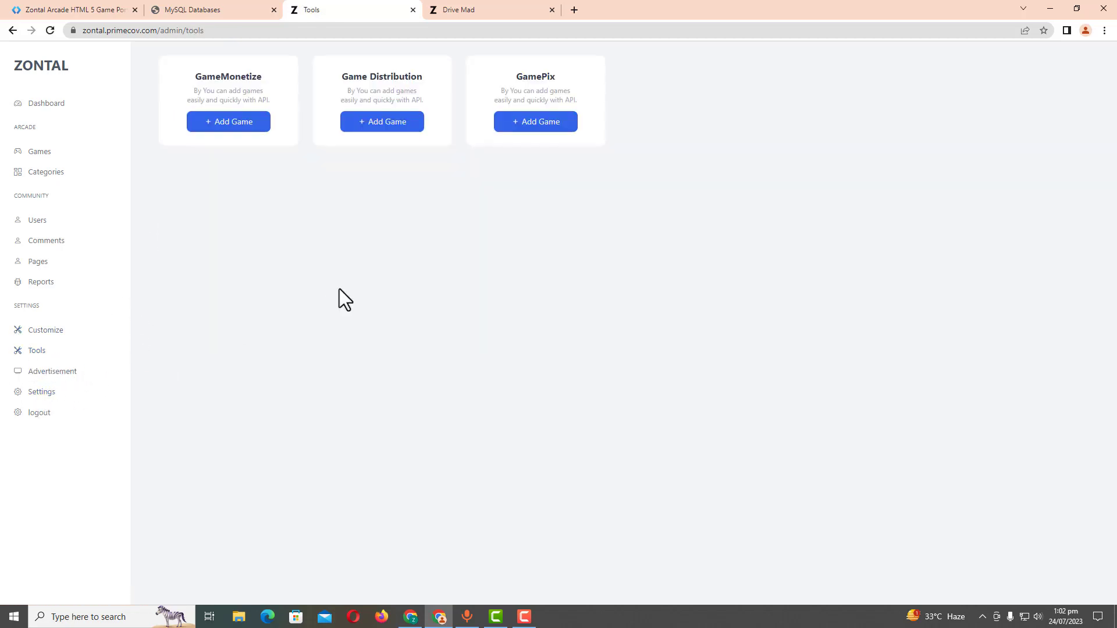
pyautogui.click(42, 393)
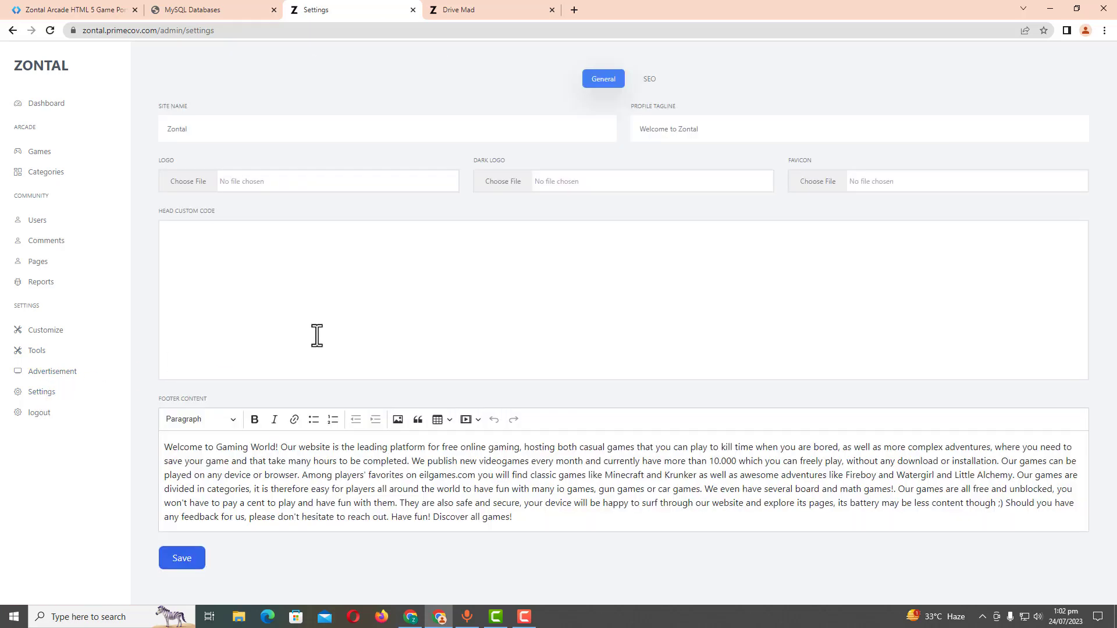
pyautogui.moveTo(282, 466); pyautogui.dragTo(389, 486)
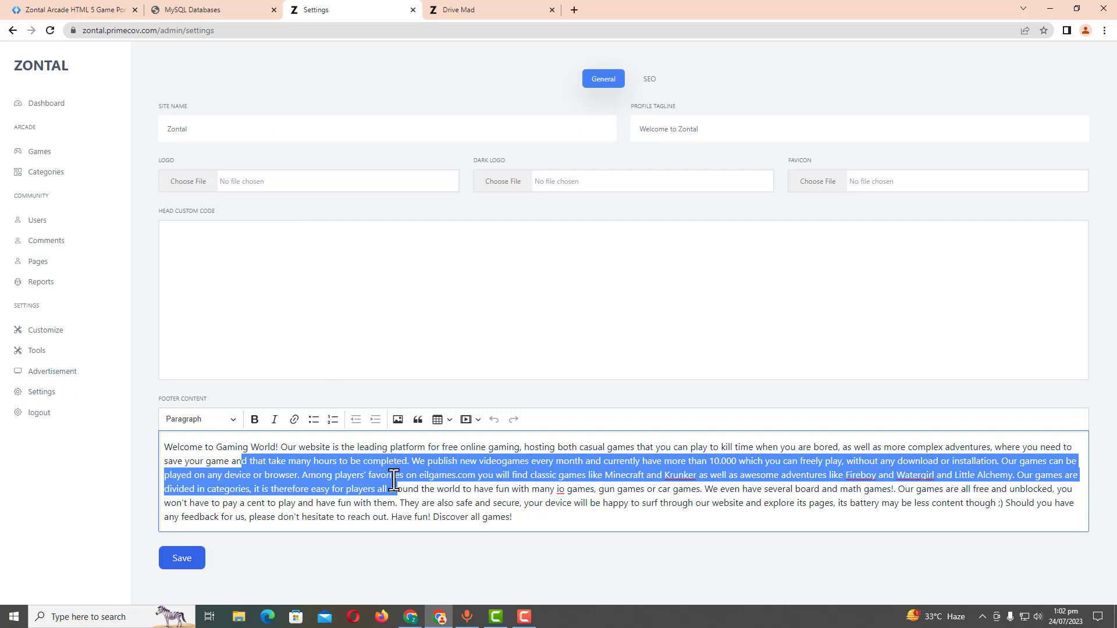
pyautogui.click(506, 9)
pyautogui.scroll(-10, 493, 361)
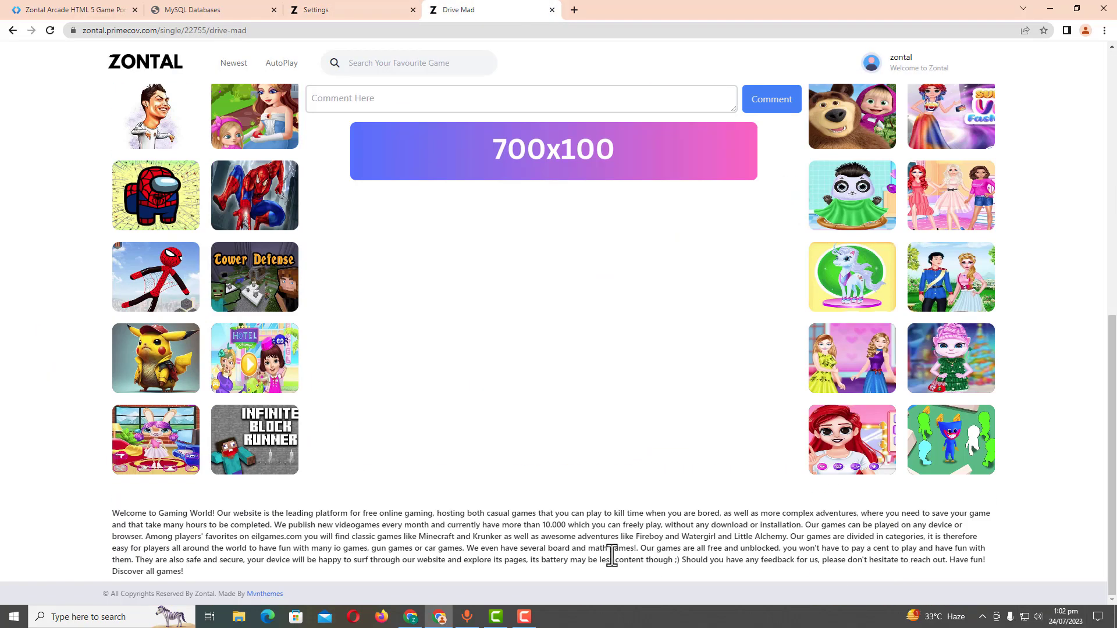
pyautogui.moveTo(599, 548); pyautogui.dragTo(259, 538)
pyautogui.click(384, 9)
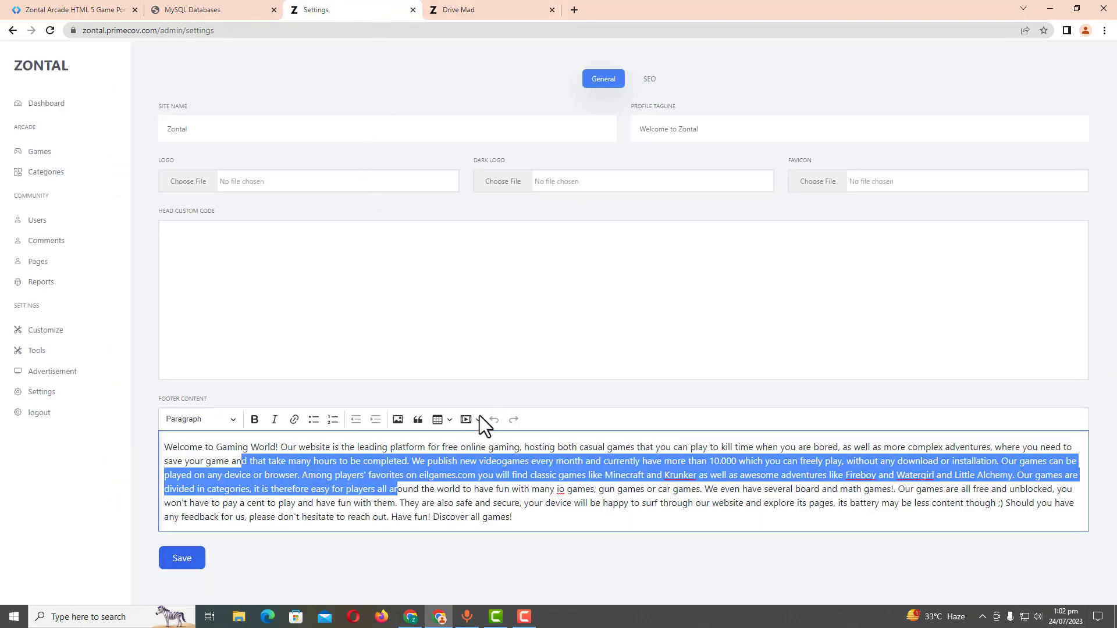
# Bring up the blank add-game form from the Games list, then start a new browser tab
pyautogui.click(44, 151)
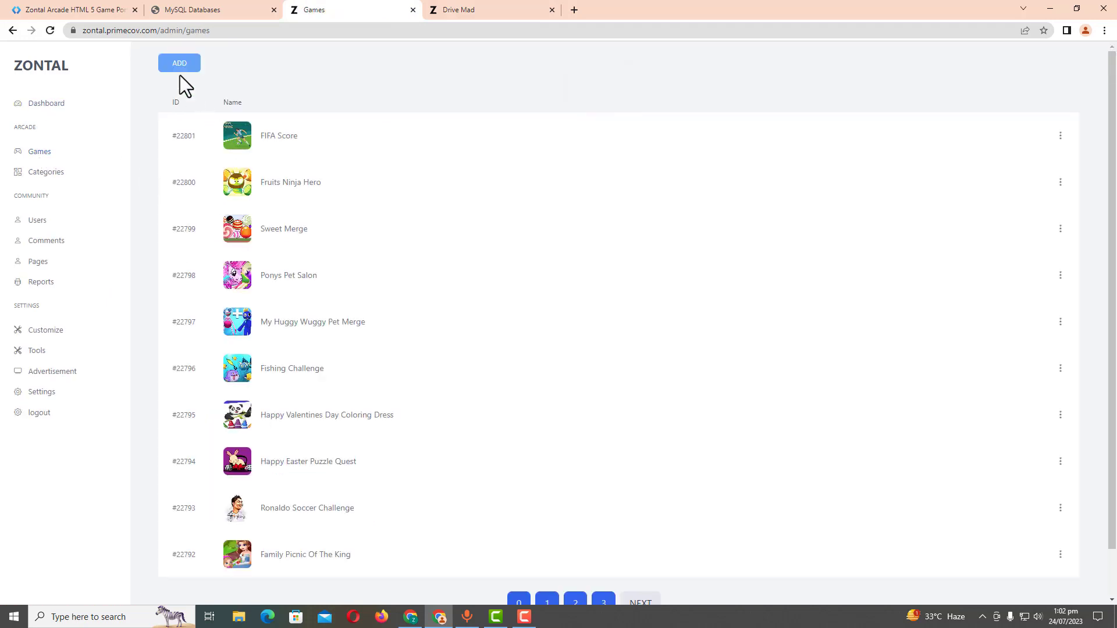
pyautogui.click(183, 71)
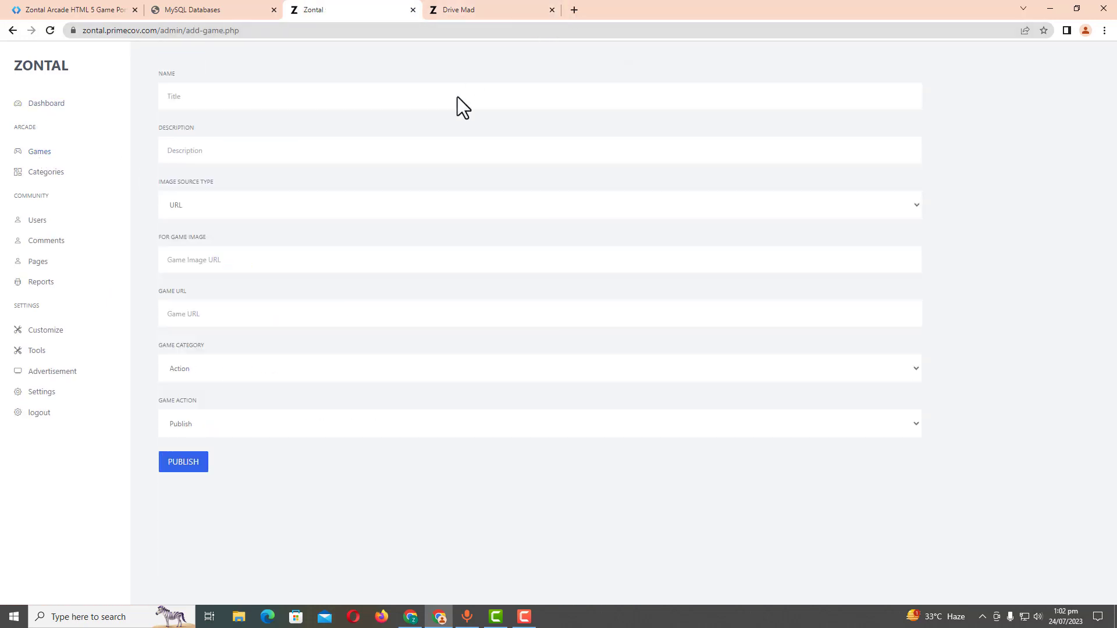
pyautogui.click(576, 9)
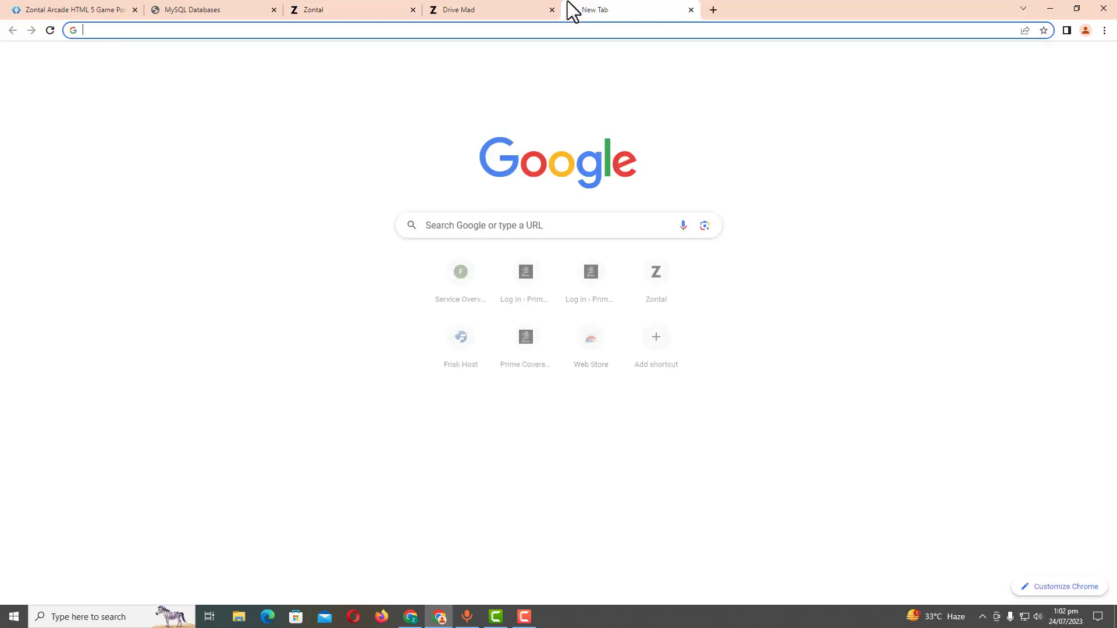
# On gamemonetize, open Drive Dead 3D's direct game link and select its full URL
pyautogui.write('gamemonetize')
pyautogui.press('Return')
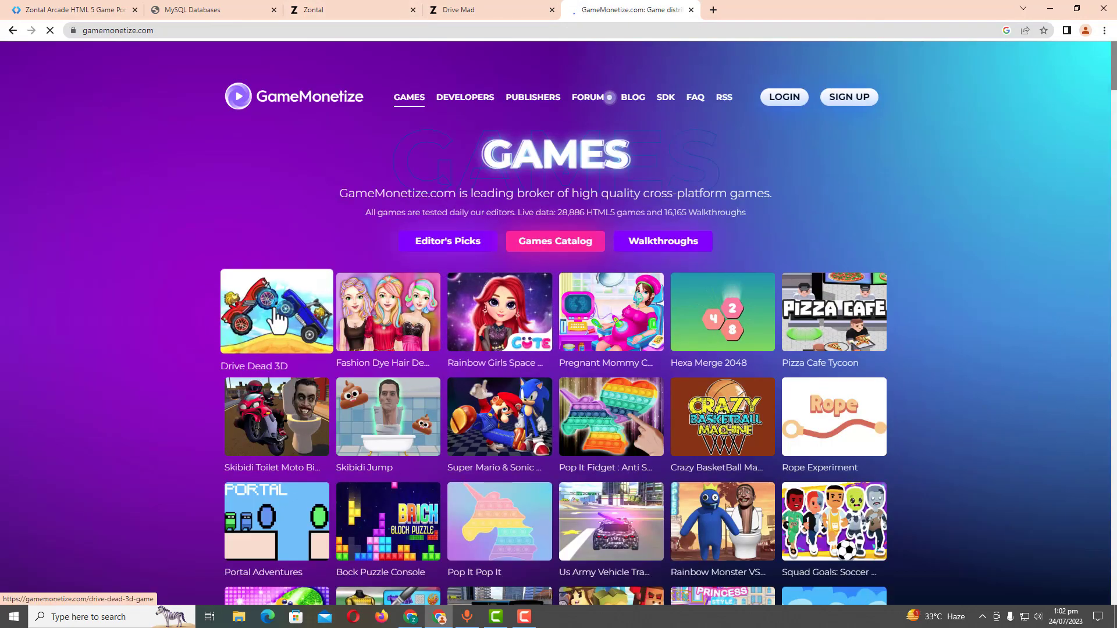
pyautogui.click(282, 312)
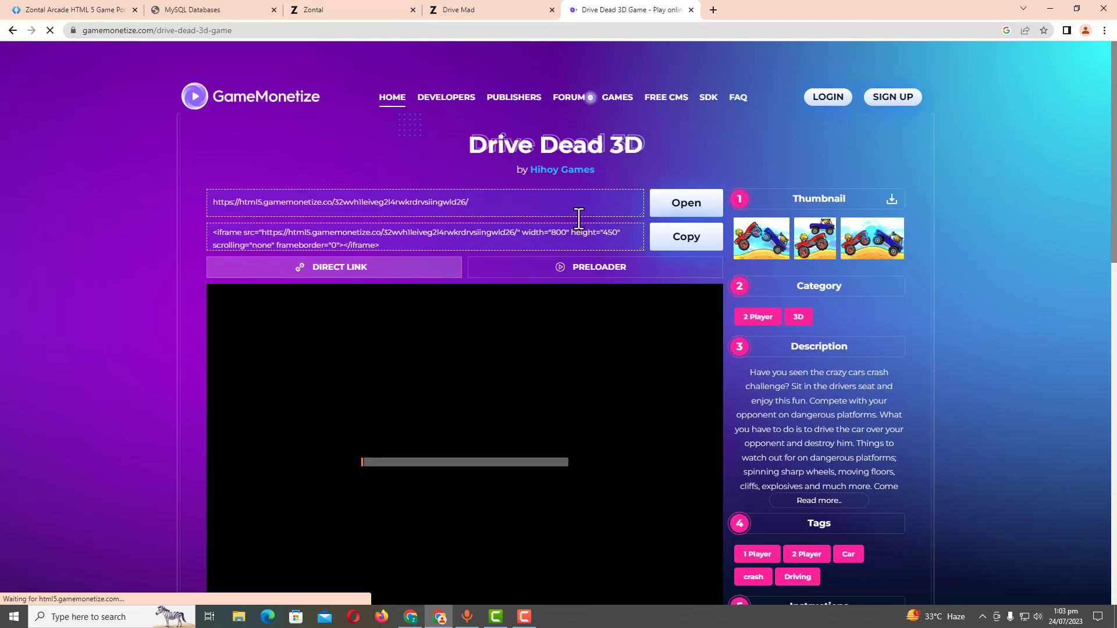
pyautogui.click(685, 203)
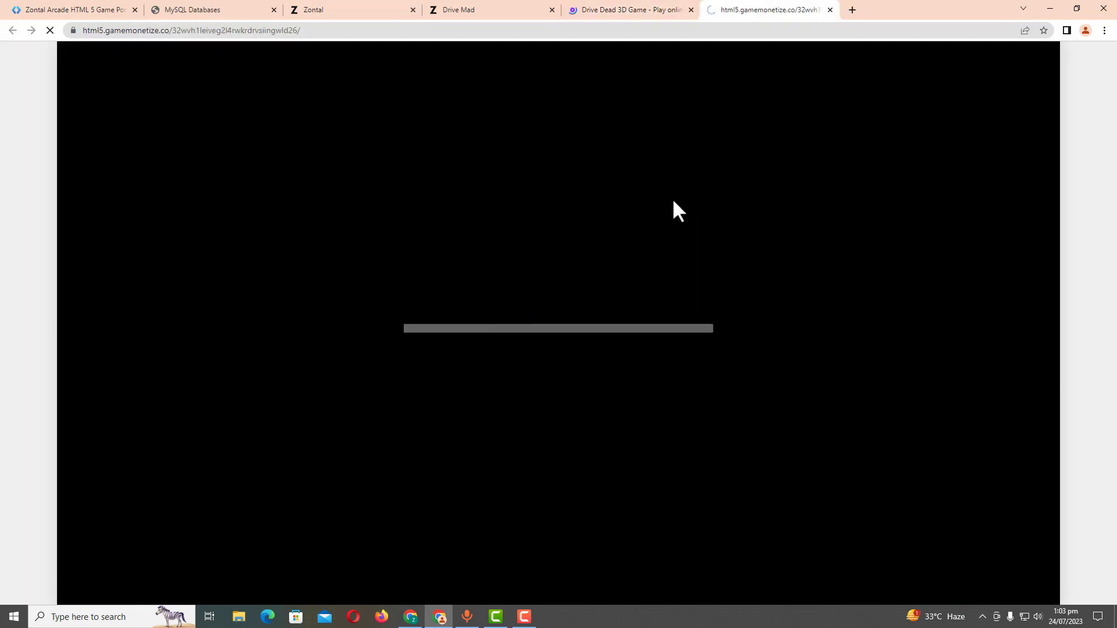
pyautogui.click(659, 31)
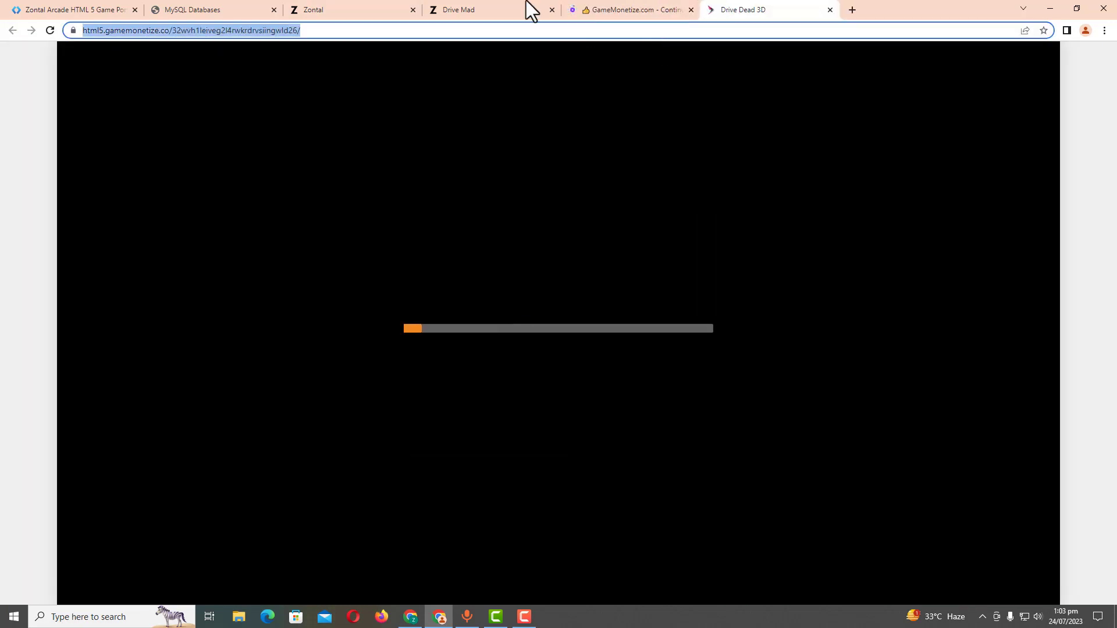
# Look over the Drive Dead 3D page, then return to Zontal's add-game form
pyautogui.click(435, 6)
pyautogui.click(361, 6)
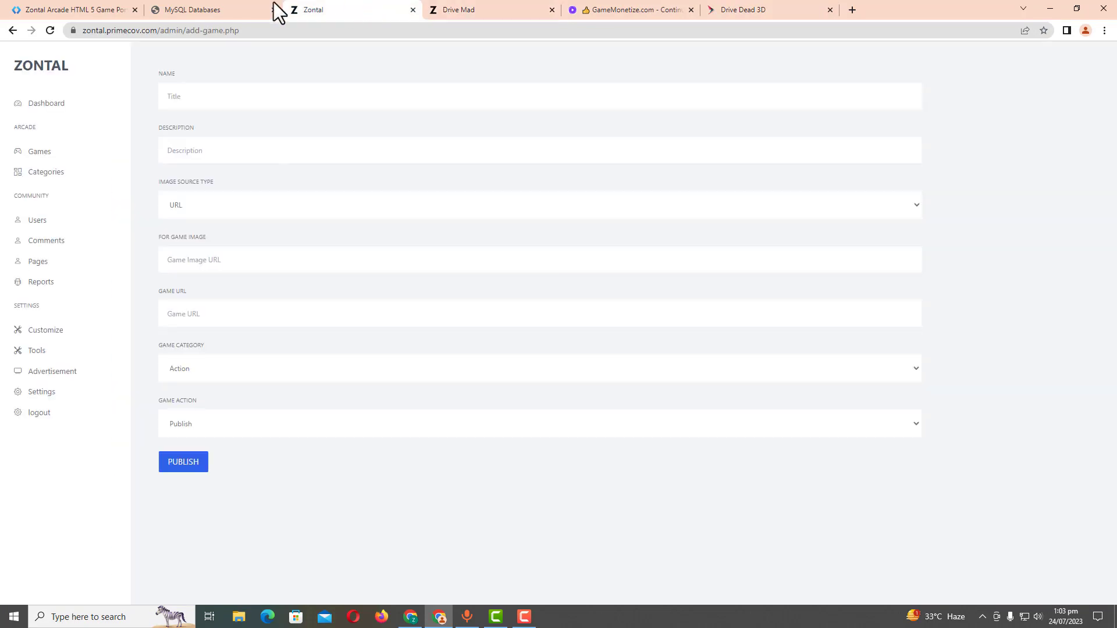
pyautogui.click(219, 93)
pyautogui.click(738, 6)
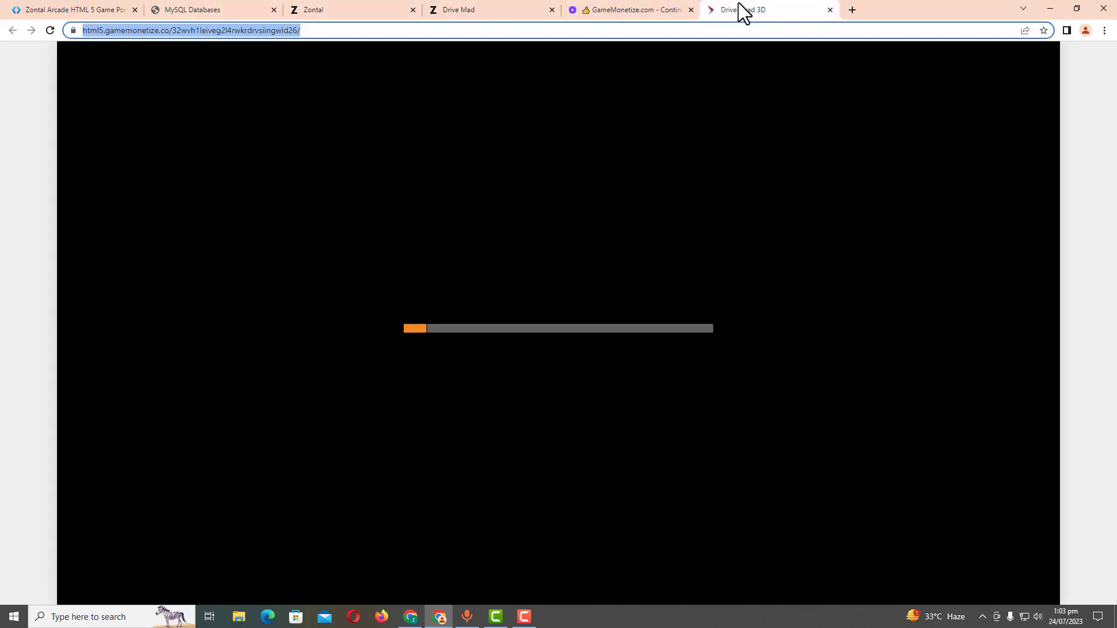
pyautogui.click(574, 8)
pyautogui.scroll(-2, 300, 266)
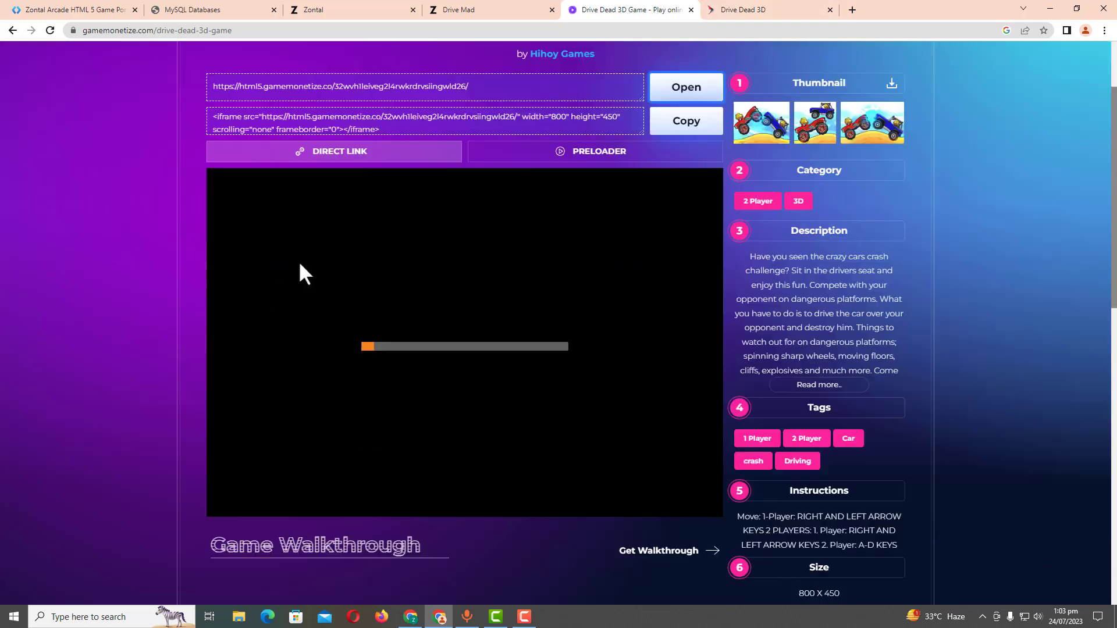
pyautogui.scroll(-4, 301, 274)
pyautogui.scroll(3, 417, 275)
pyautogui.scroll(3, 417, 274)
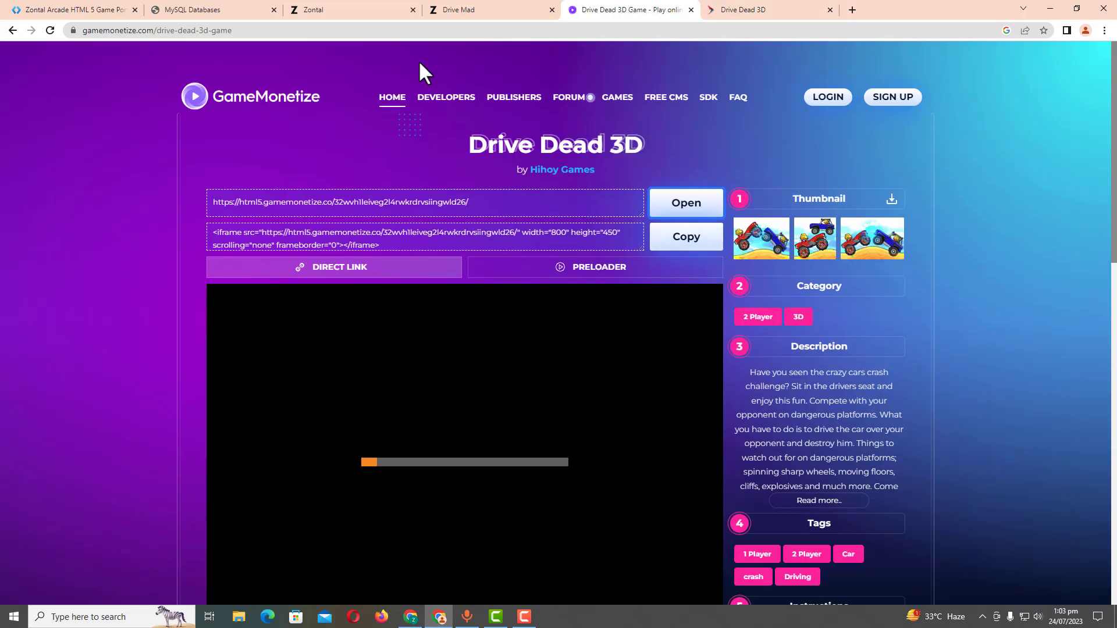
pyautogui.click(326, 7)
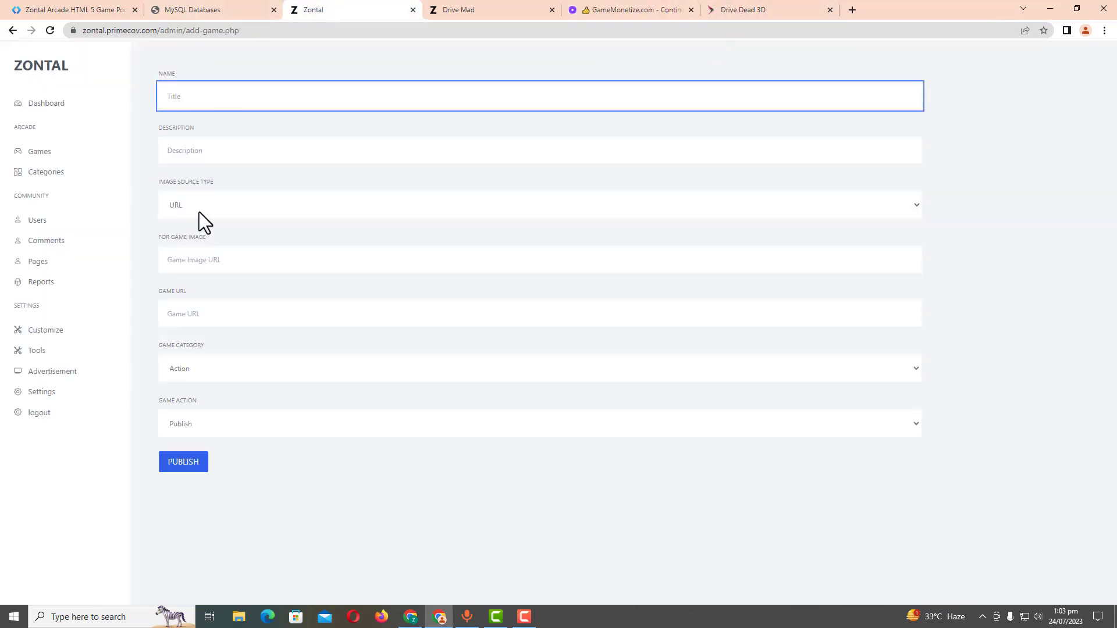
# Paste the Drive Dead 3D link into Game URL, keeping Action as the category
pyautogui.click(199, 149)
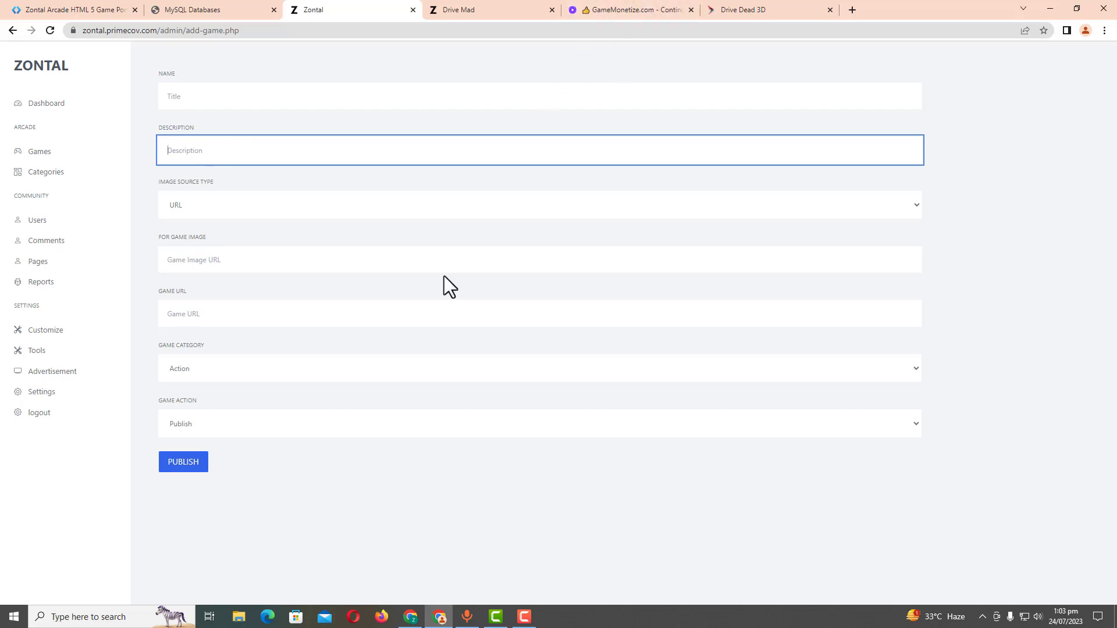
pyautogui.click(219, 315)
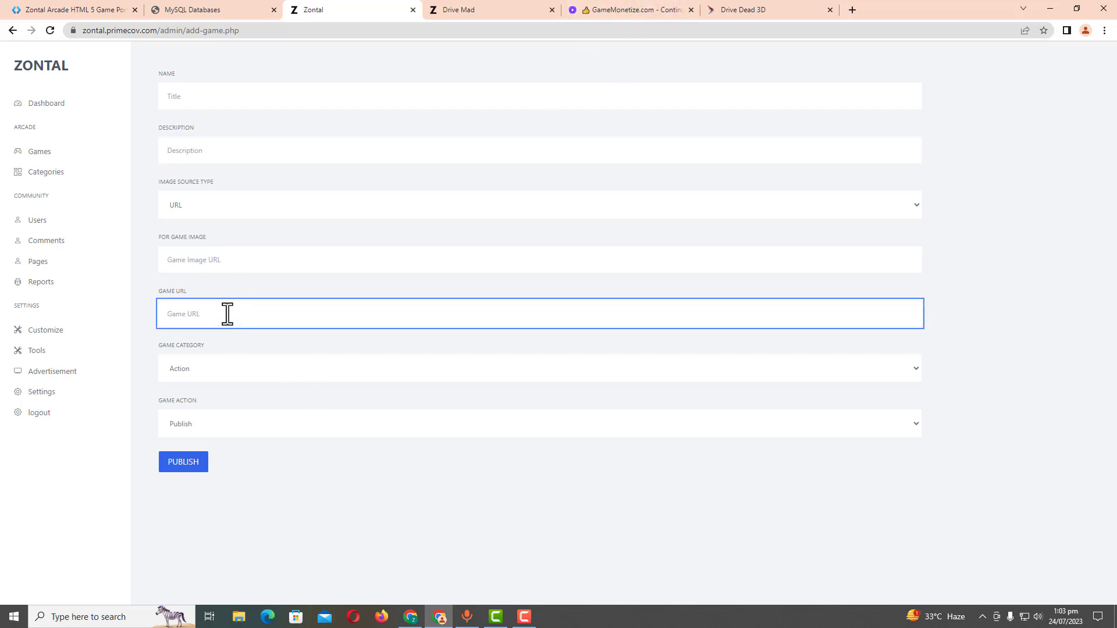
pyautogui.write('https://html5.gamemonetize.co/32wvh1leiveg2l4rwkrdrvsiingwld26/')
pyautogui.click(288, 372)
pyautogui.click(289, 372)
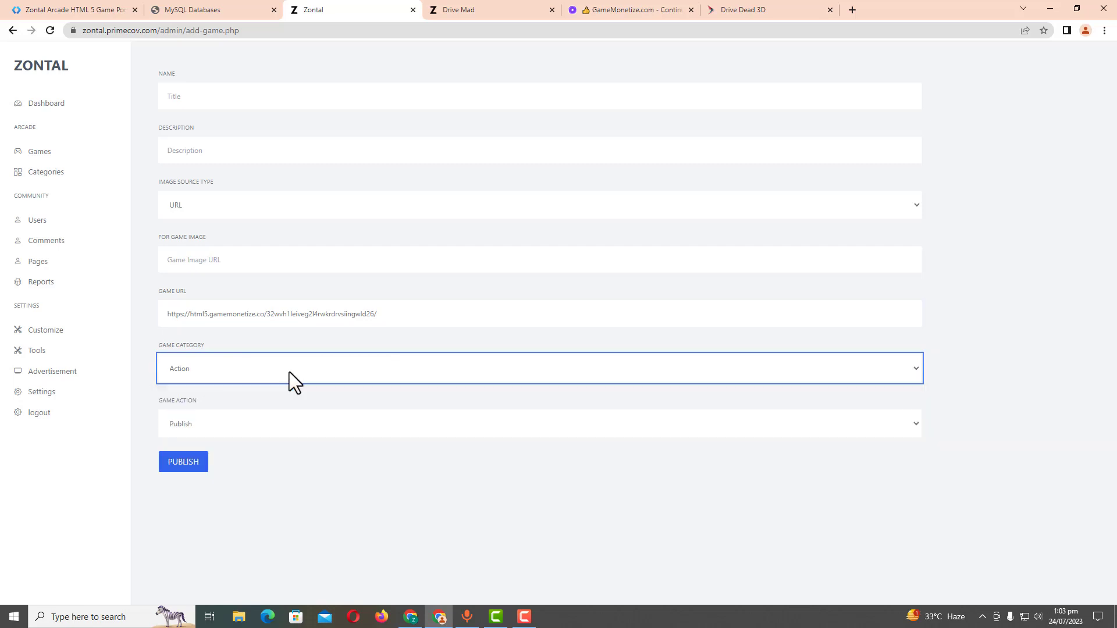
pyautogui.click(283, 366)
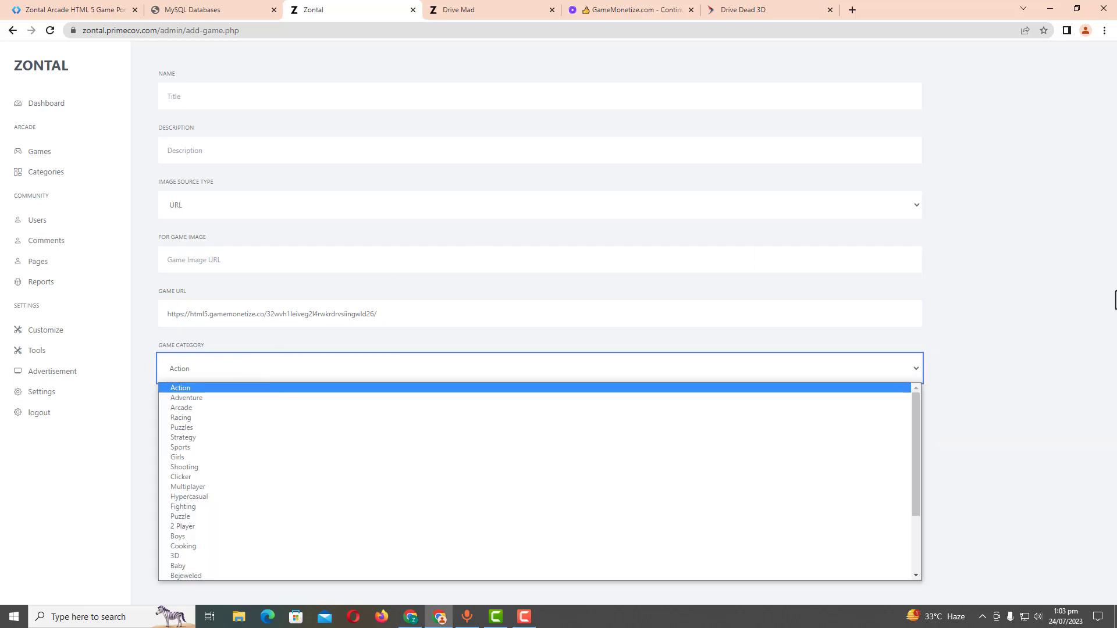
pyautogui.click(1024, 302)
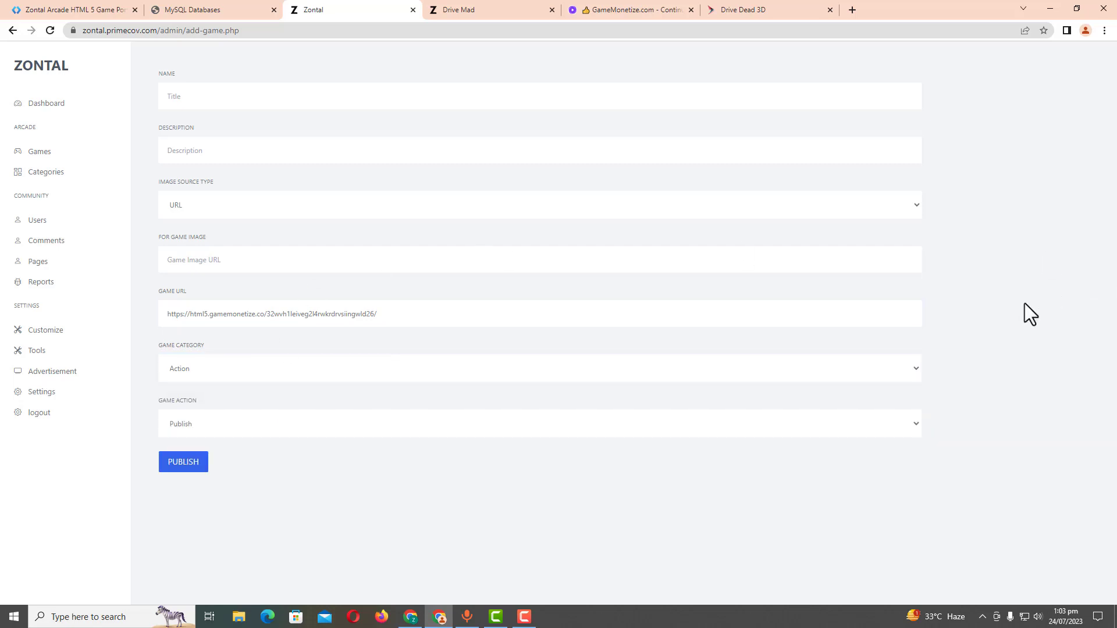
# Return to the admin dashboard and scroll to the recent games list starting at #22801 FIFA Score
pyautogui.click(69, 112)
pyautogui.scroll(-1, 304, 150)
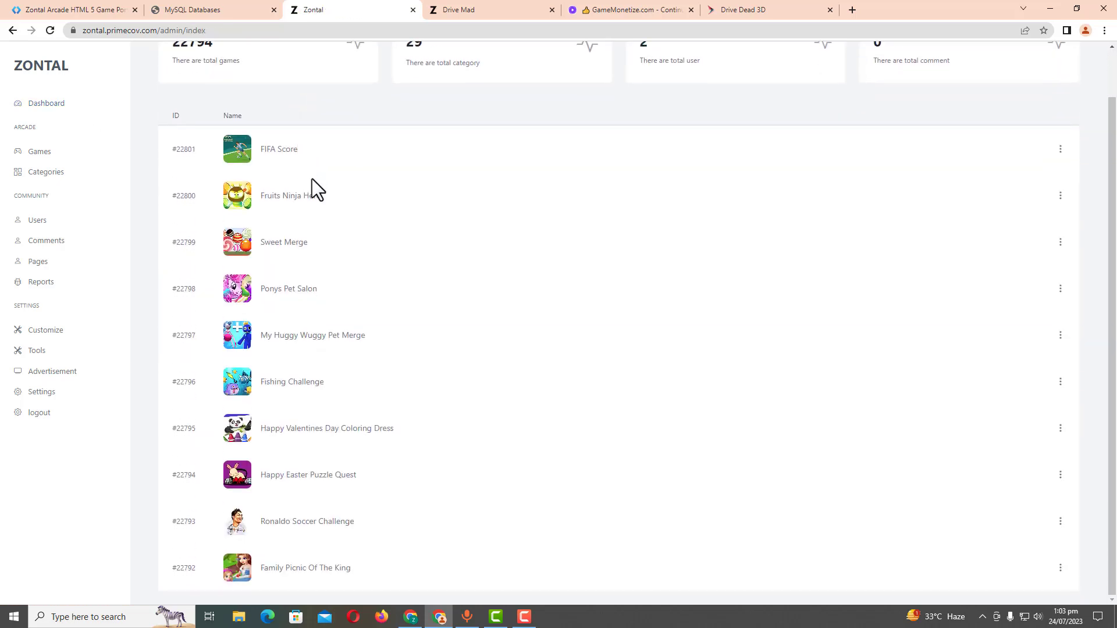